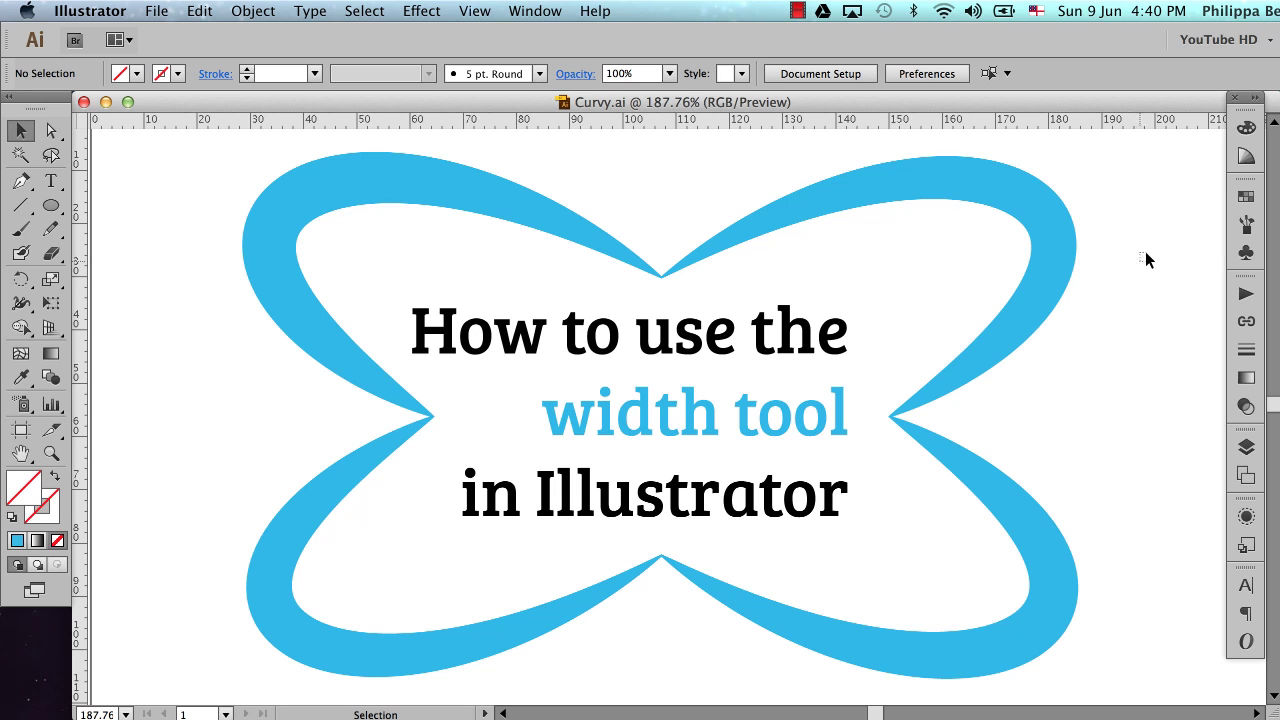
# - Delete the existing title artwork from the artboard
pyautogui.moveTo(1145, 252); pyautogui.dragTo(552, 592)
pyautogui.press('Delete')
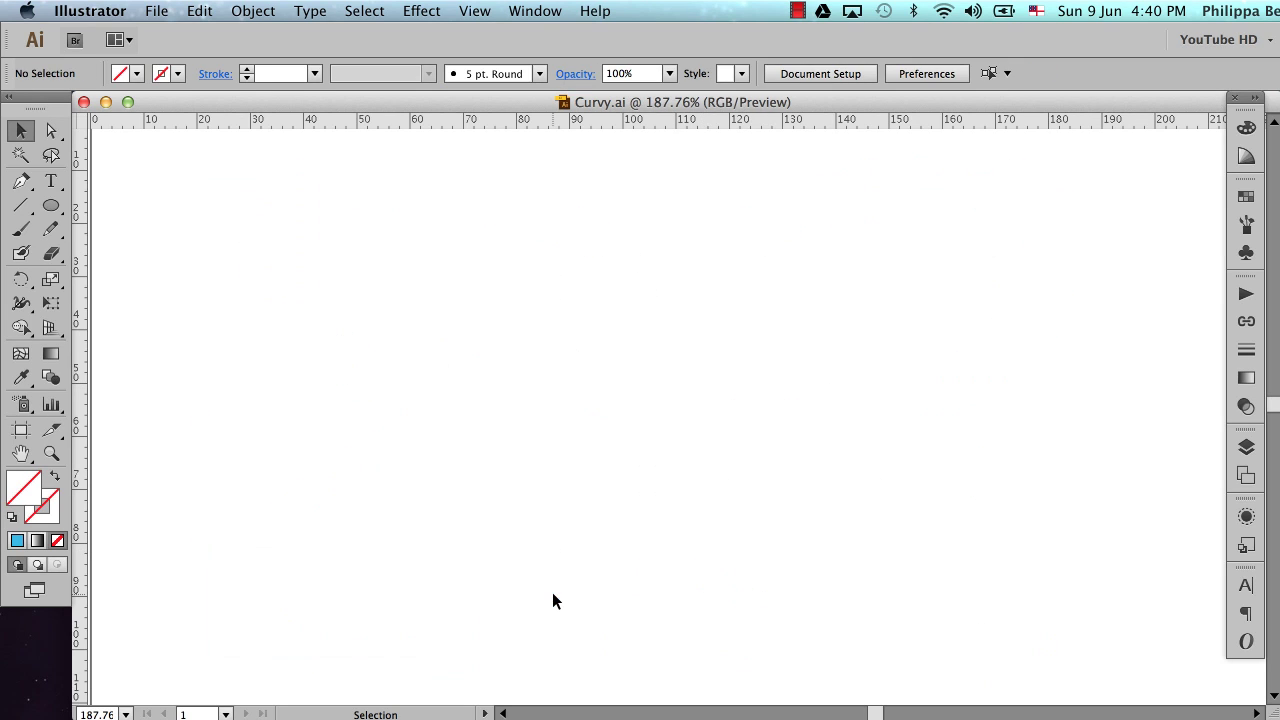
pyautogui.click(1245, 445)
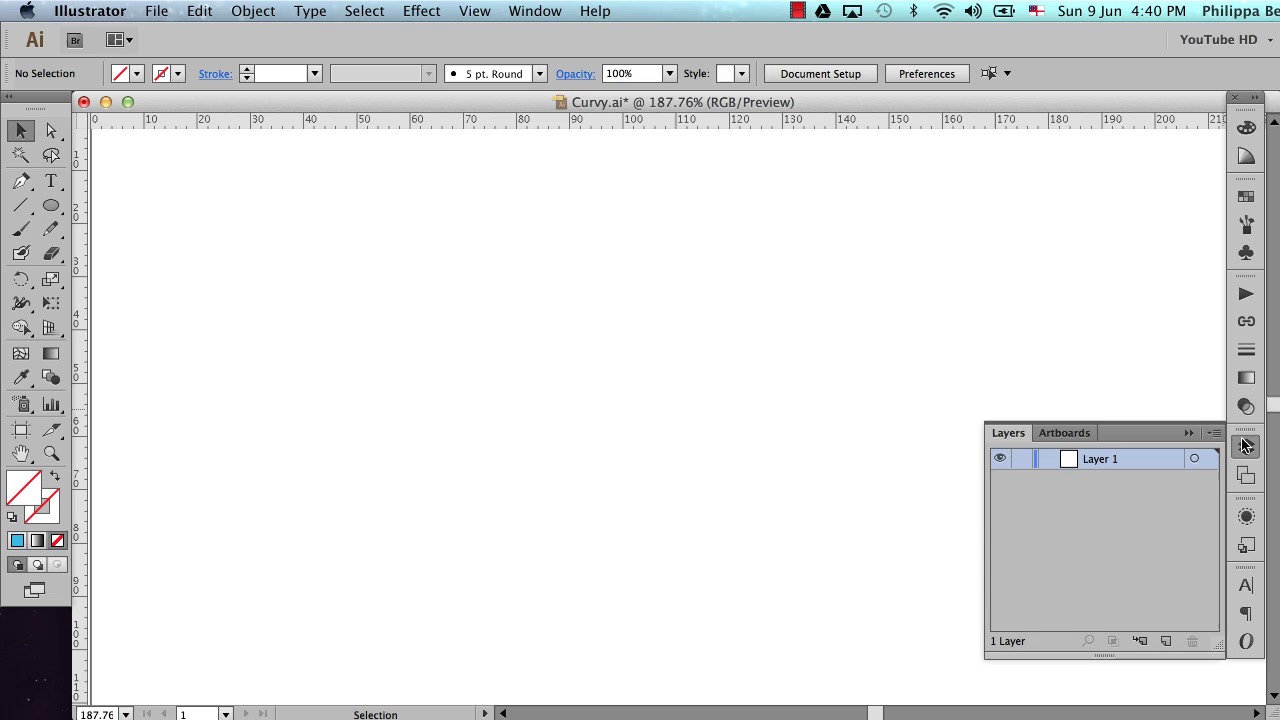
pyautogui.click(1245, 445)
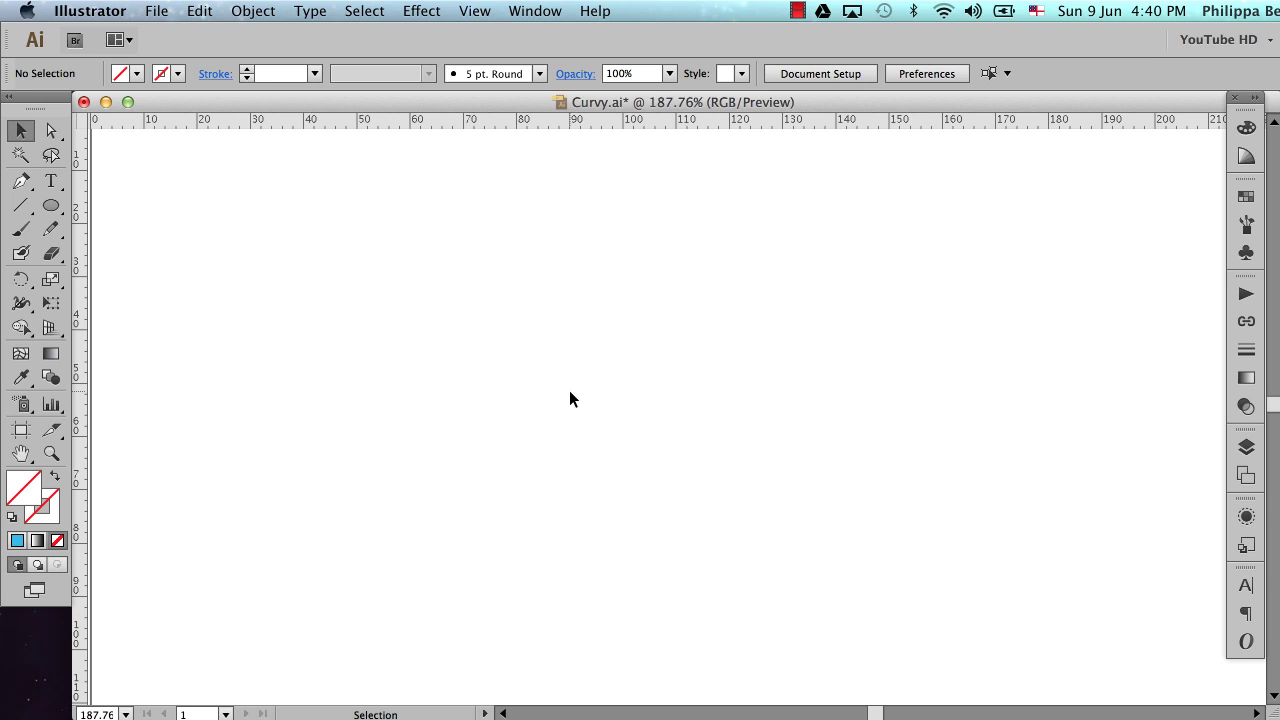
# - Type the word 'Curvy' on the empty artboard
pyautogui.click(51, 181)
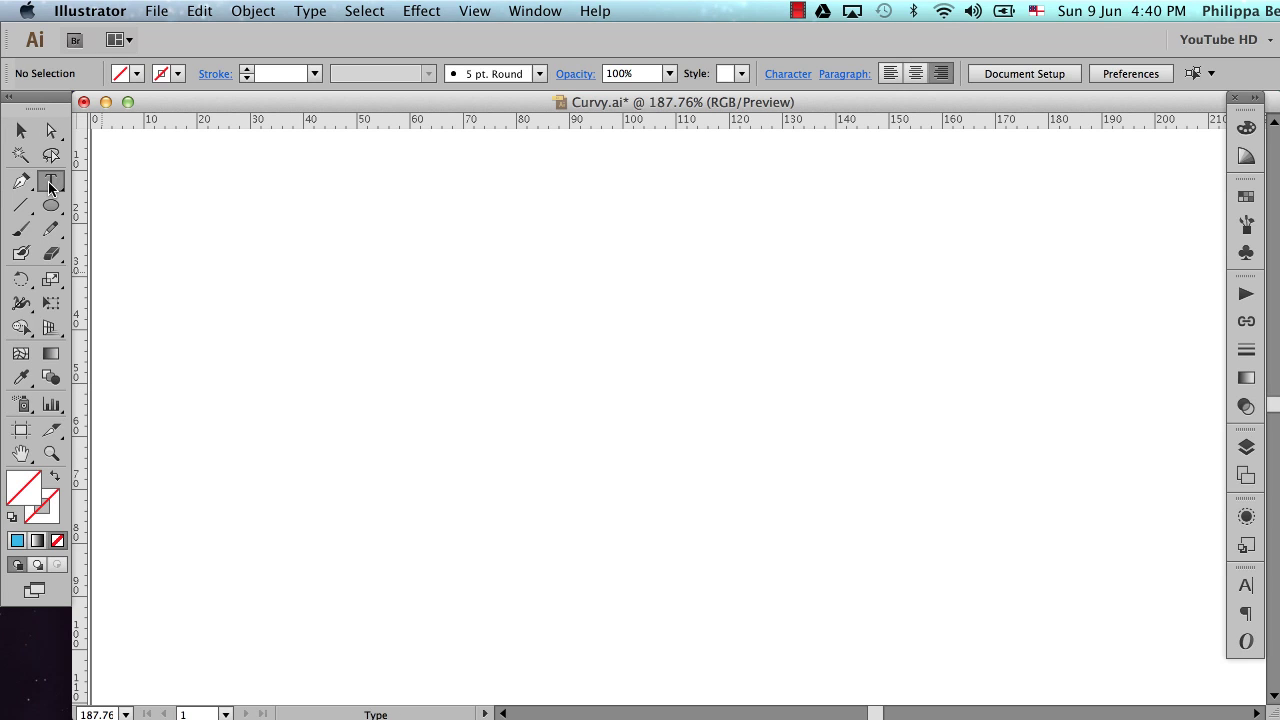
pyautogui.click(294, 353)
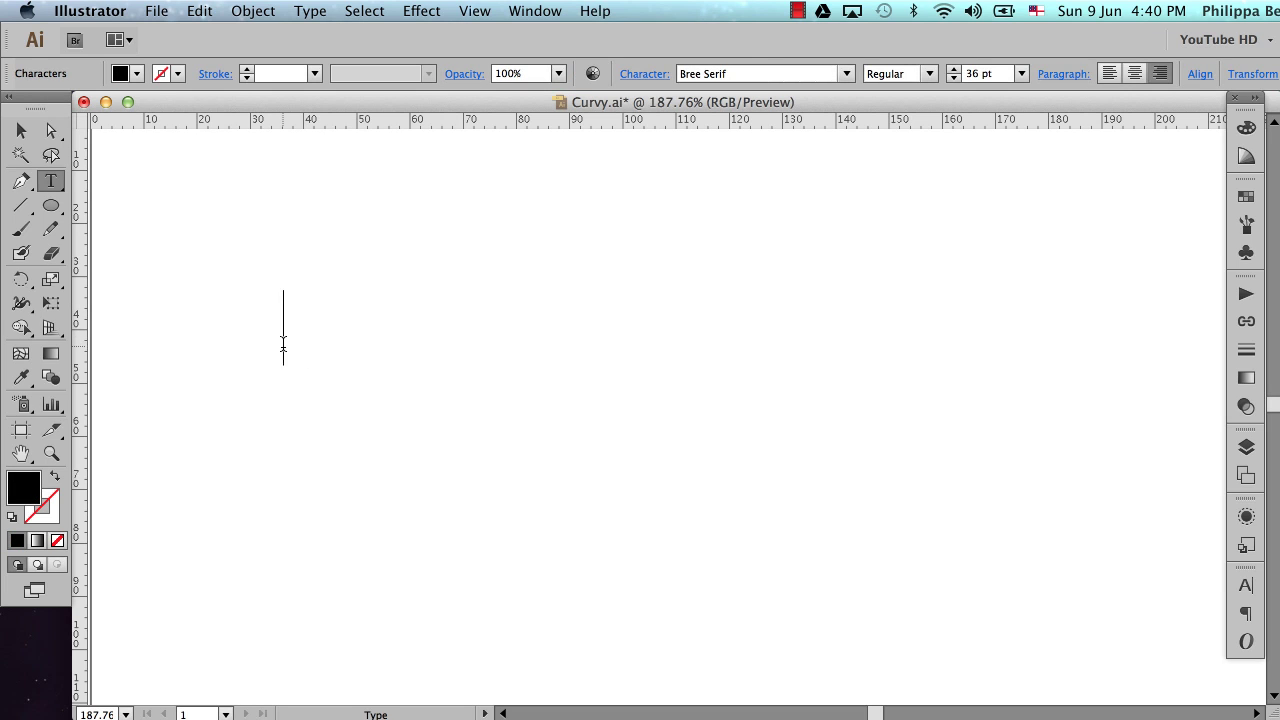
pyautogui.write('Curvy')
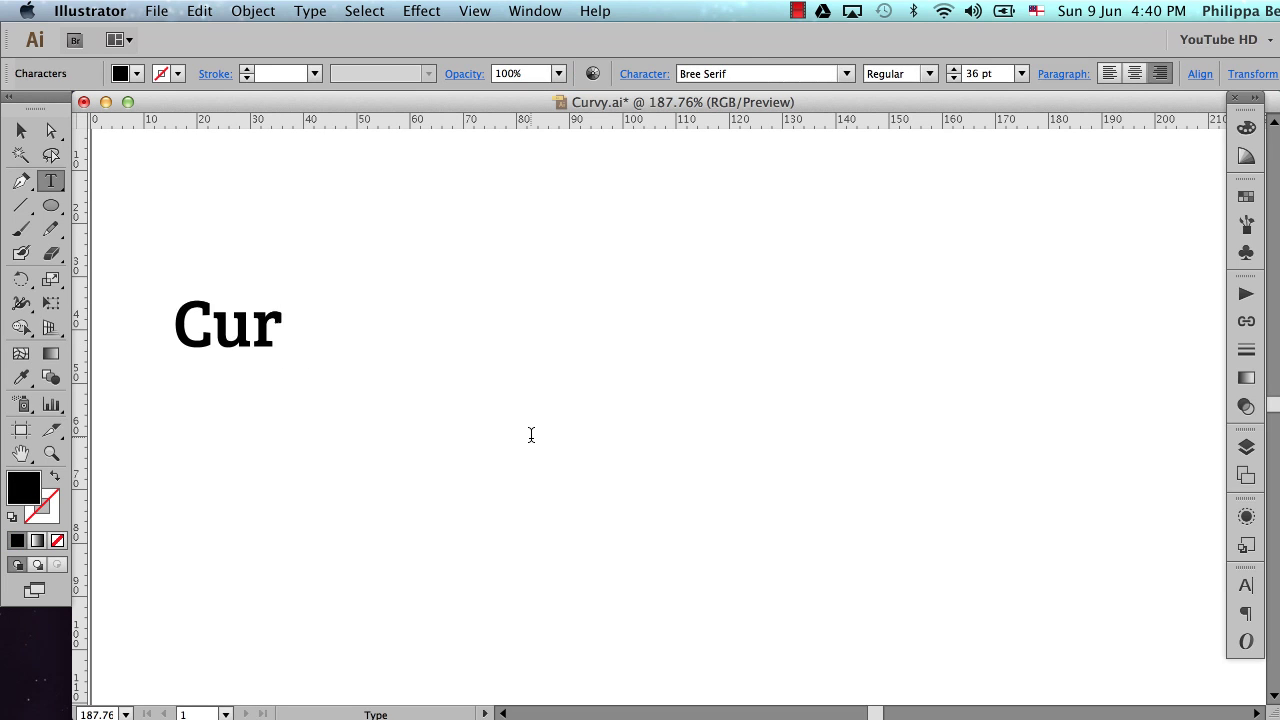
pyautogui.click(21, 131)
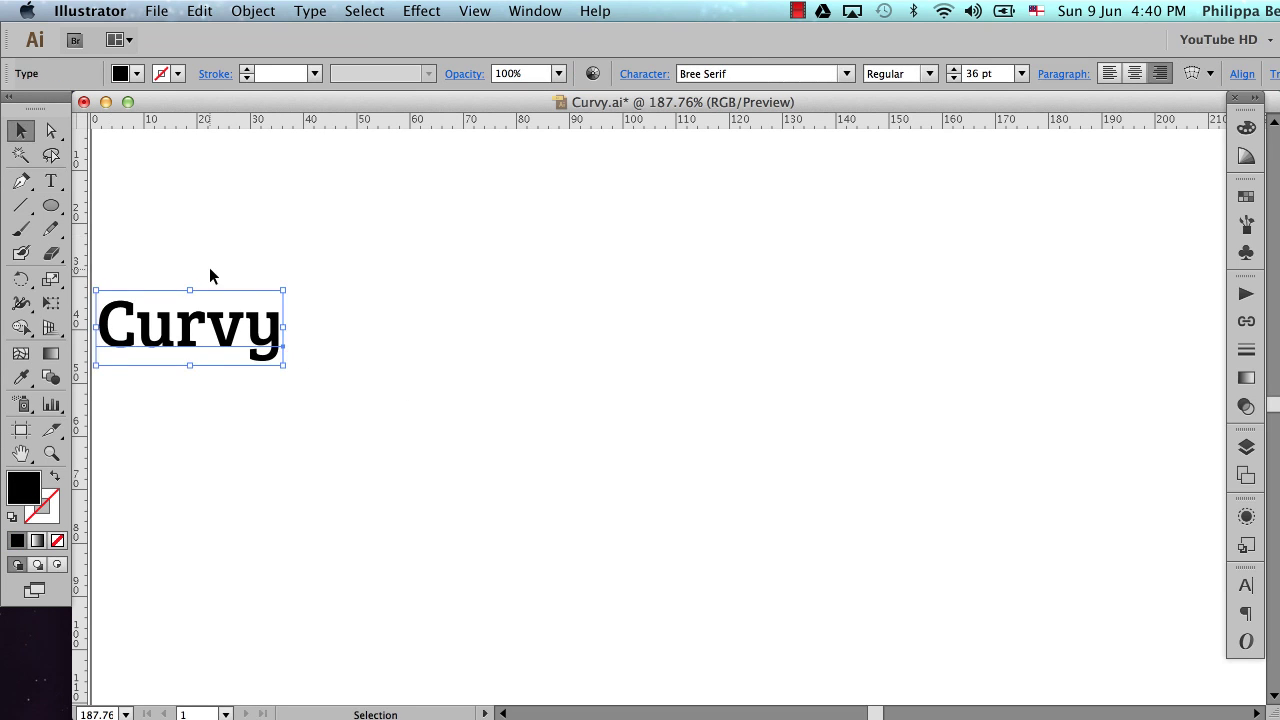
# - Left-align Curvy, scale it to about 106 pt and centre it on the artboard
pyautogui.moveTo(209, 322); pyautogui.dragTo(725, 308)
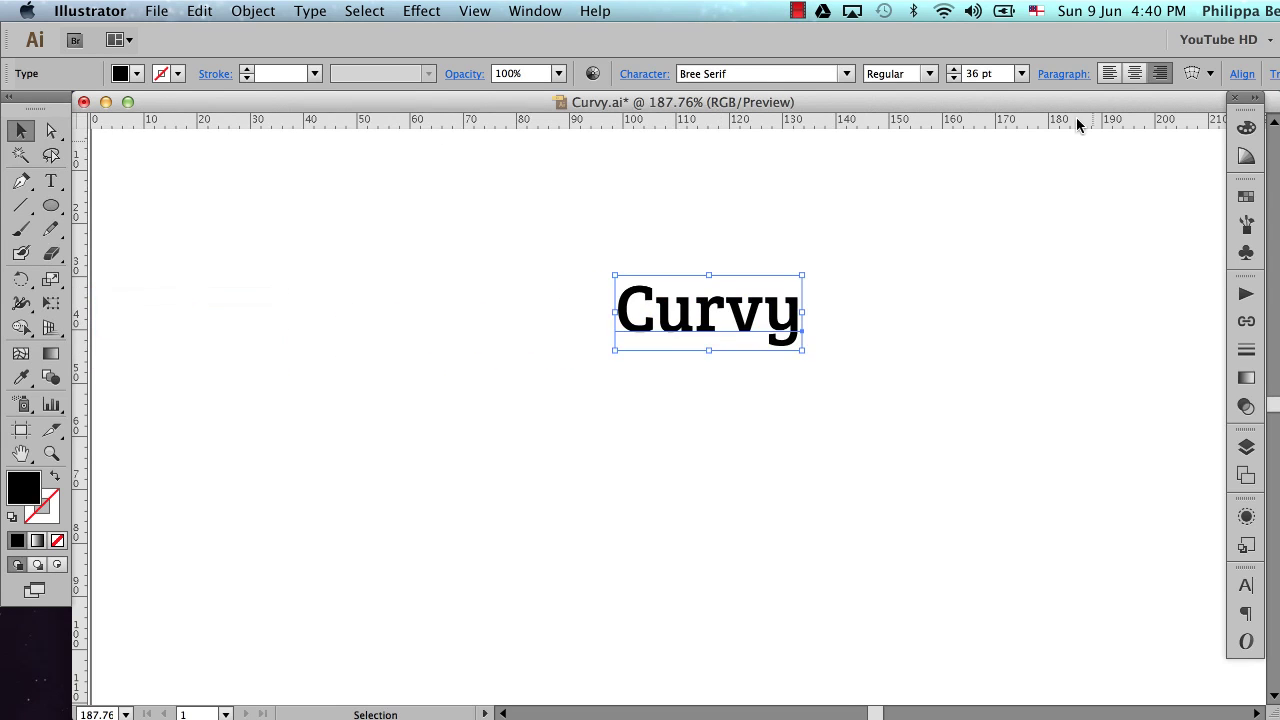
pyautogui.click(1109, 73)
pyautogui.moveTo(806, 351); pyautogui.dragTo(441, 625)
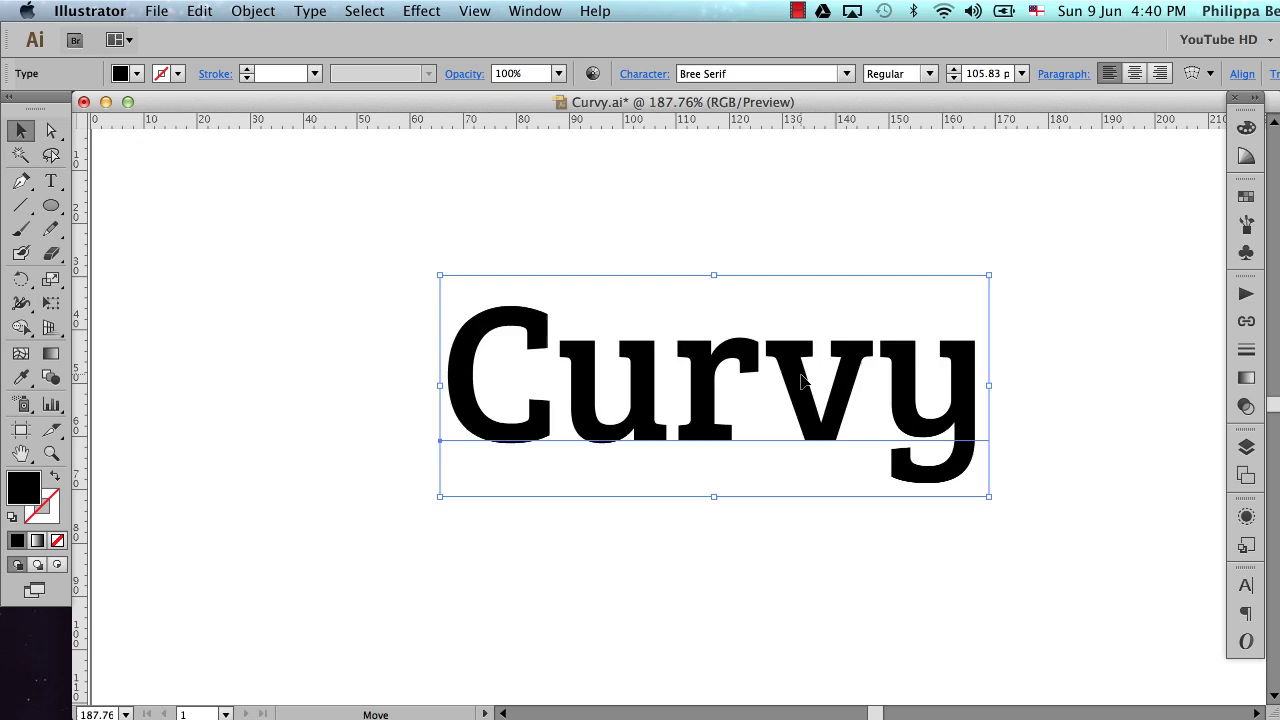
pyautogui.moveTo(806, 376); pyautogui.dragTo(730, 441)
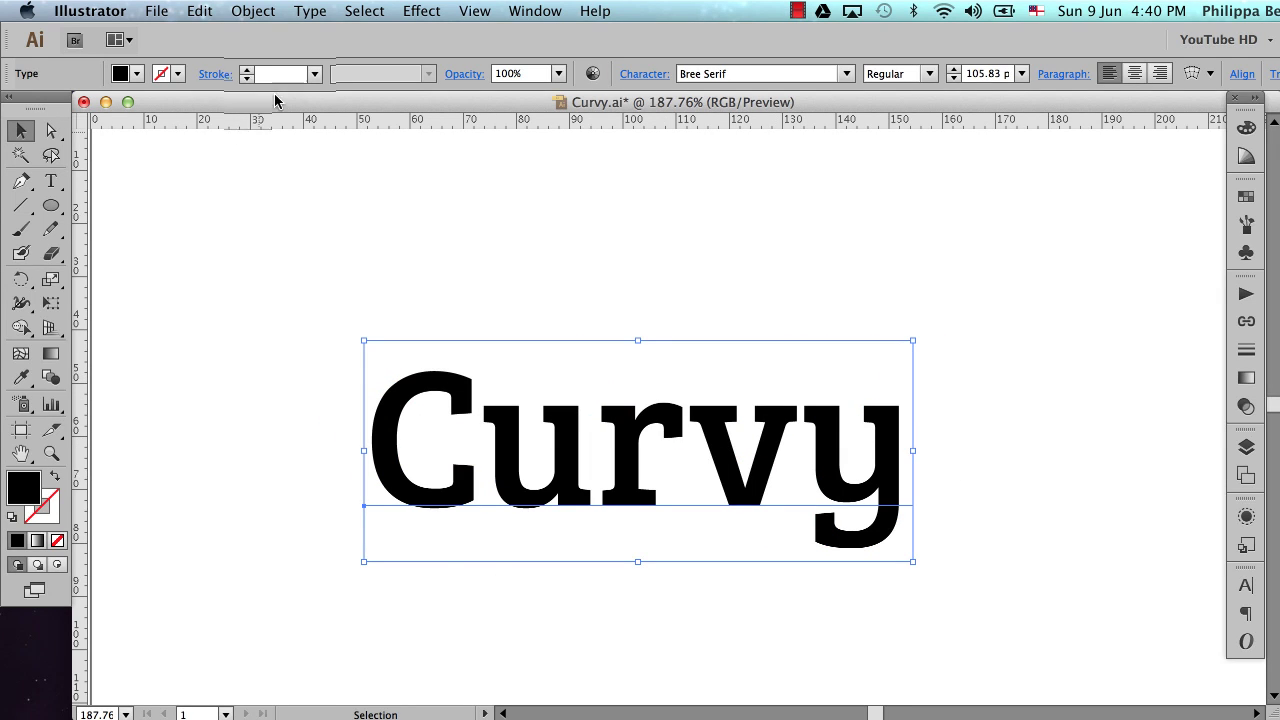
# - Set Curvy in the Edwardian Script ITC font
pyautogui.click(316, 10)
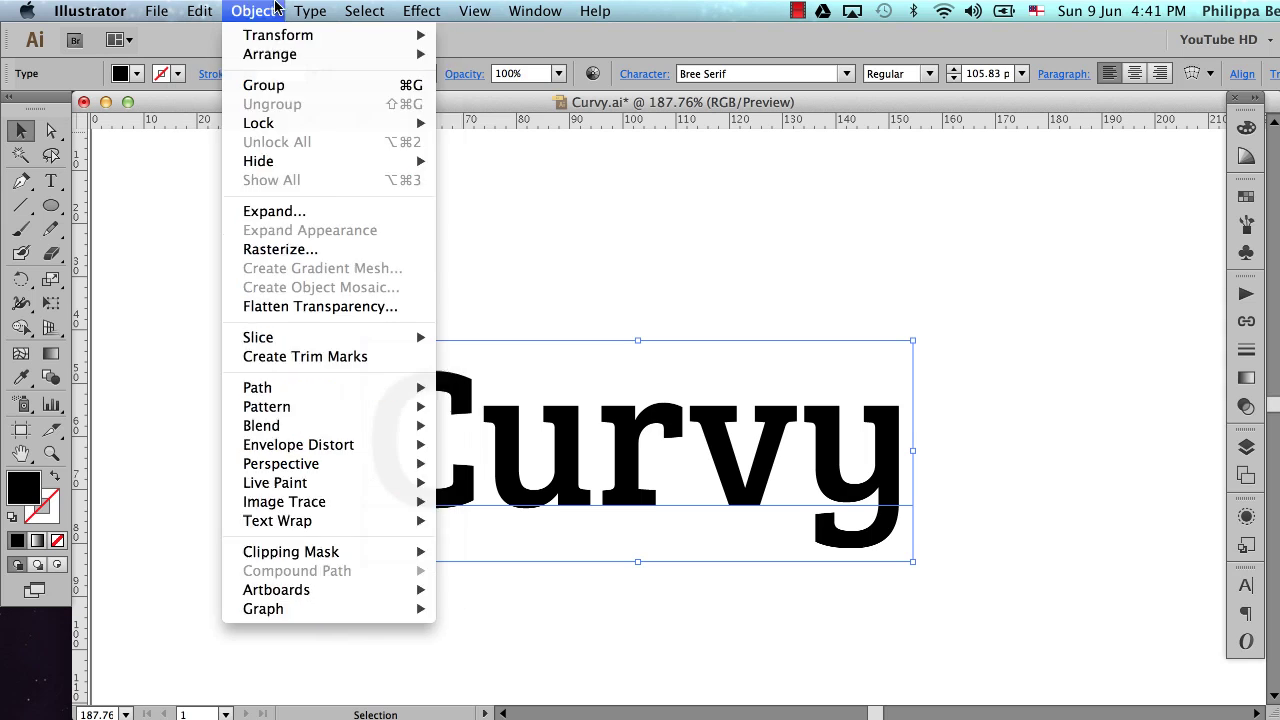
pyautogui.moveTo(320, 35)
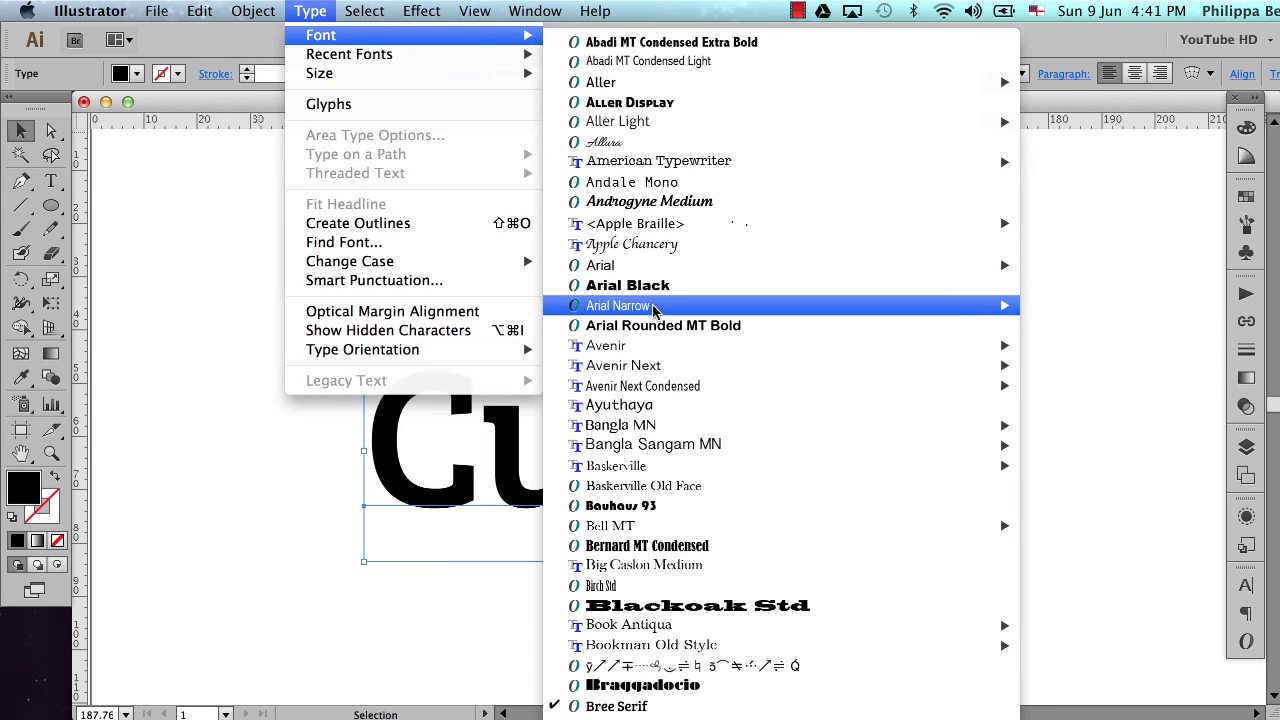
pyautogui.scroll(-15, 628, 507)
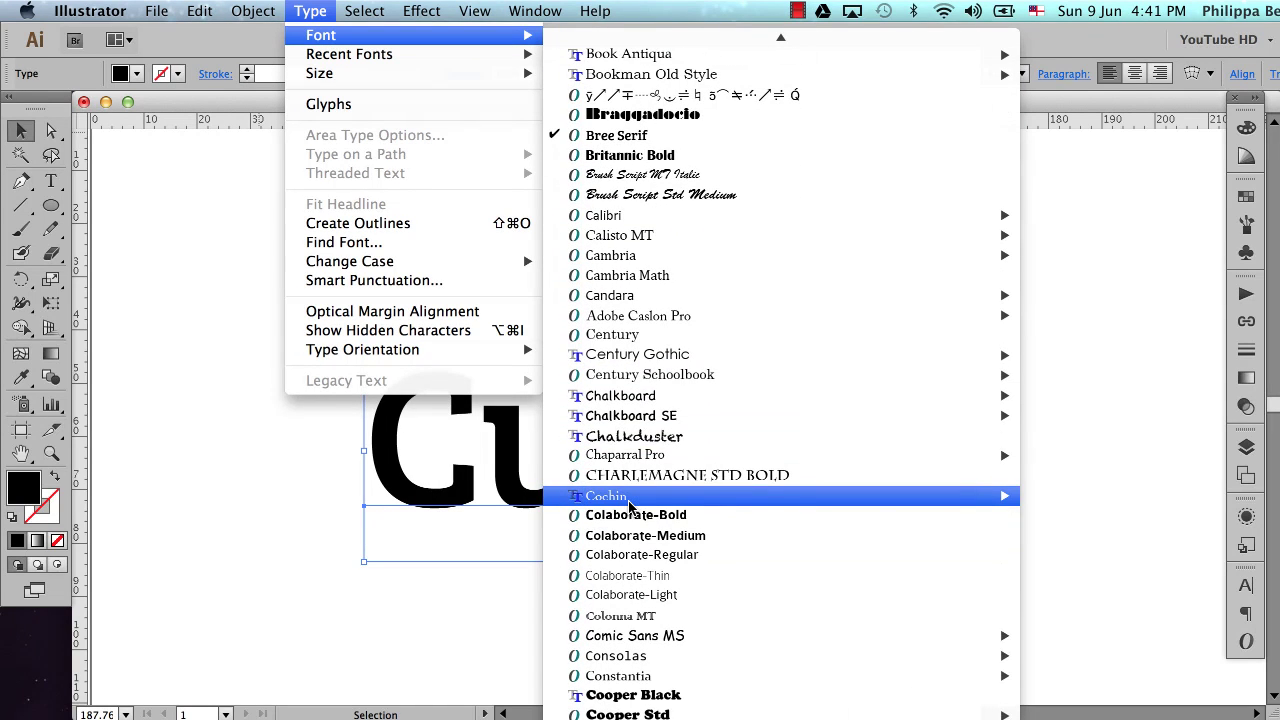
pyautogui.scroll(1, 628, 507)
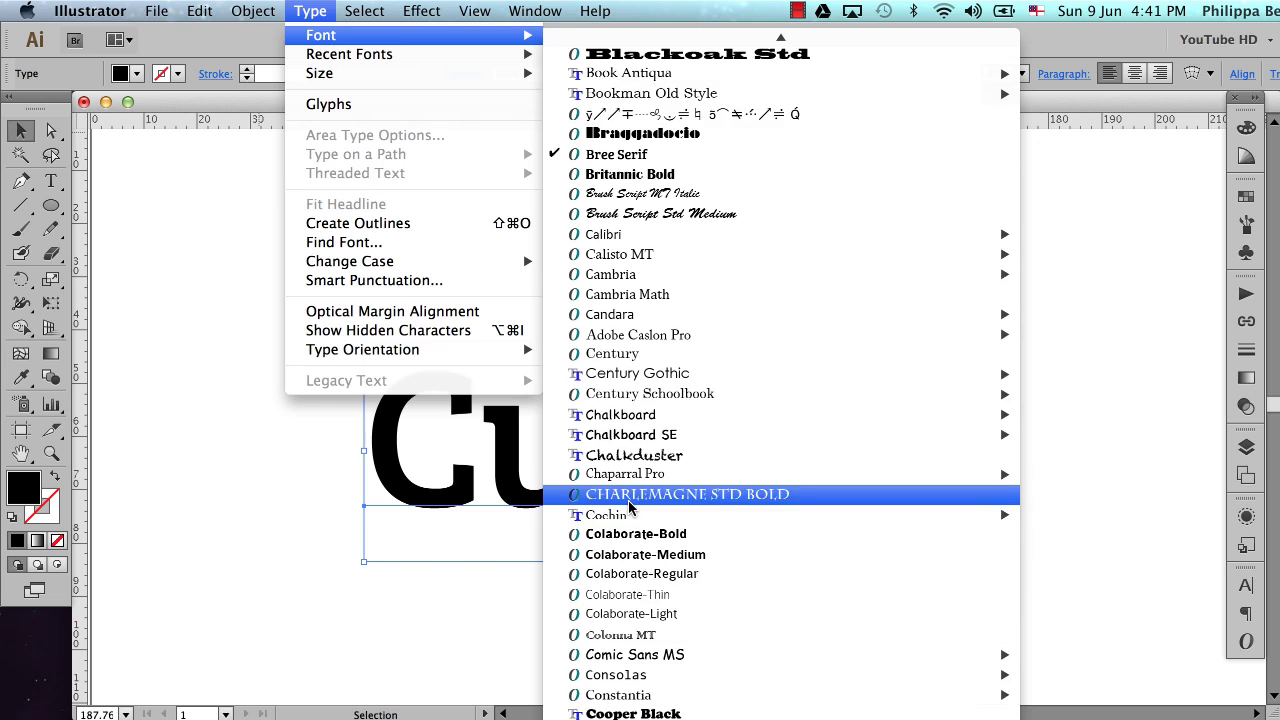
pyautogui.scroll(-10, 628, 507)
pyautogui.scroll(-2, 628, 507)
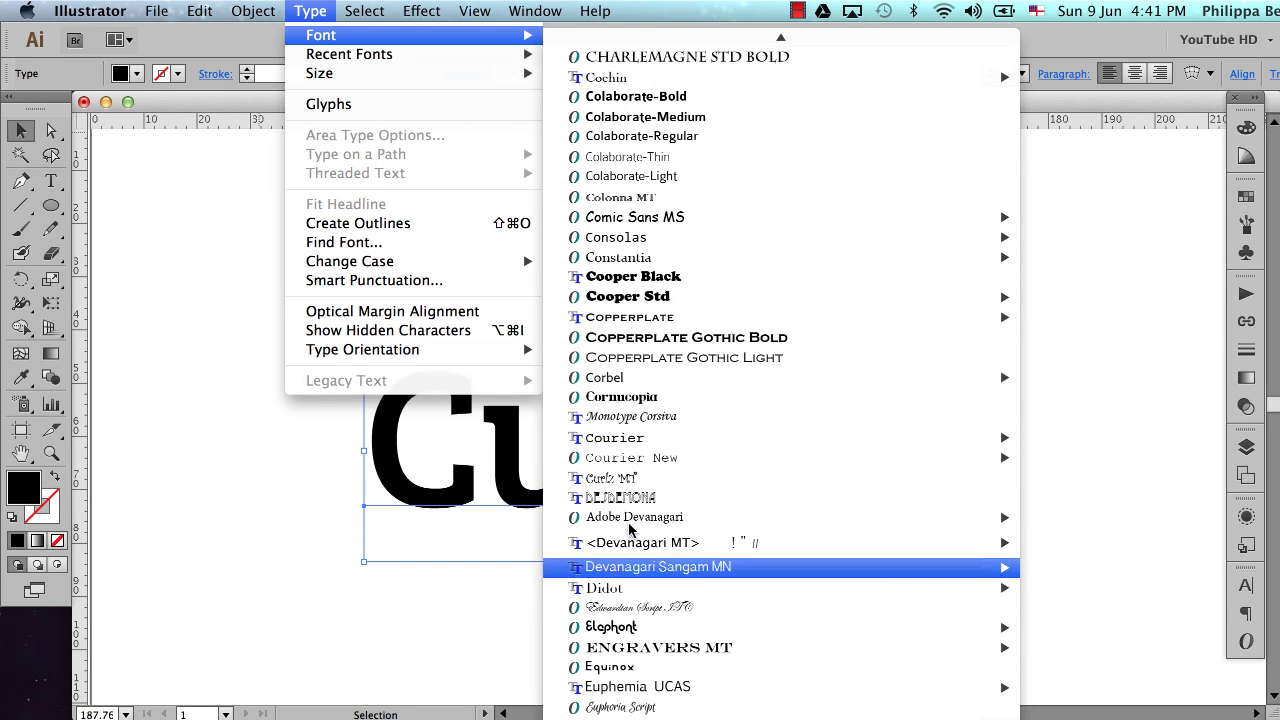
pyautogui.click(660, 608)
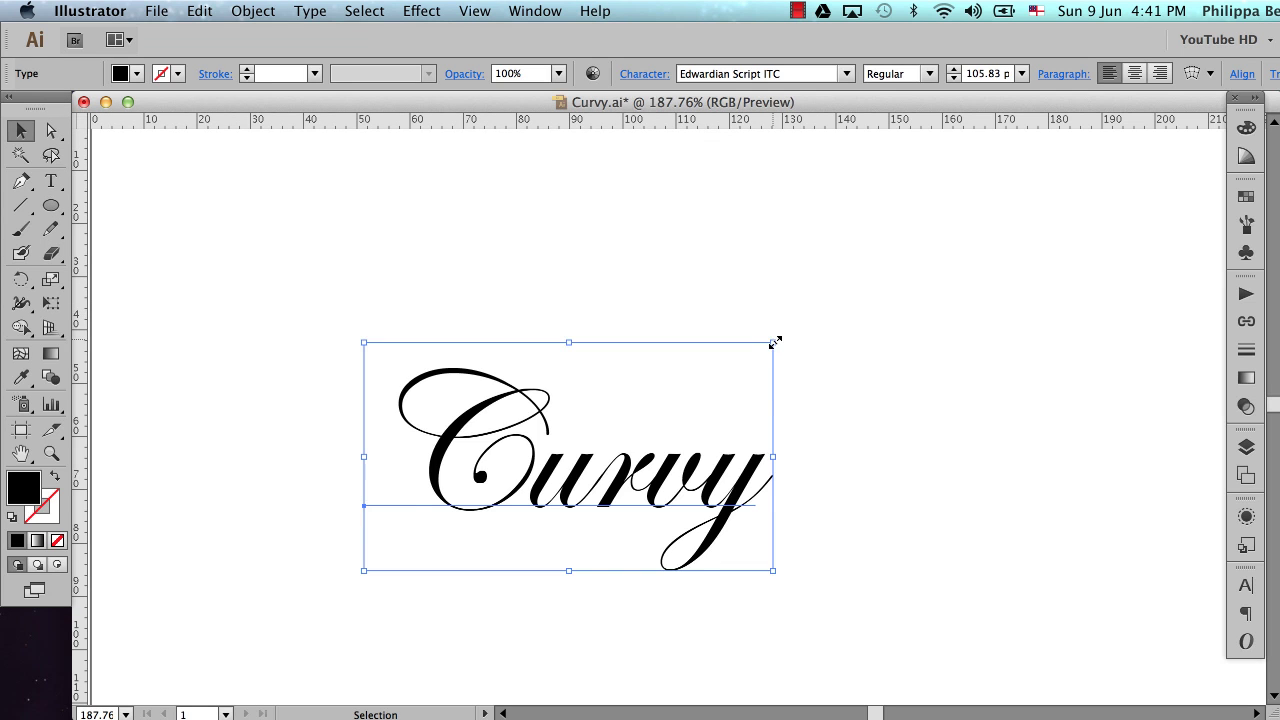
# - Enlarge the script Curvy to about 217 pt so it spans the artboard
pyautogui.moveTo(775, 343); pyautogui.dragTo(1062, 155)
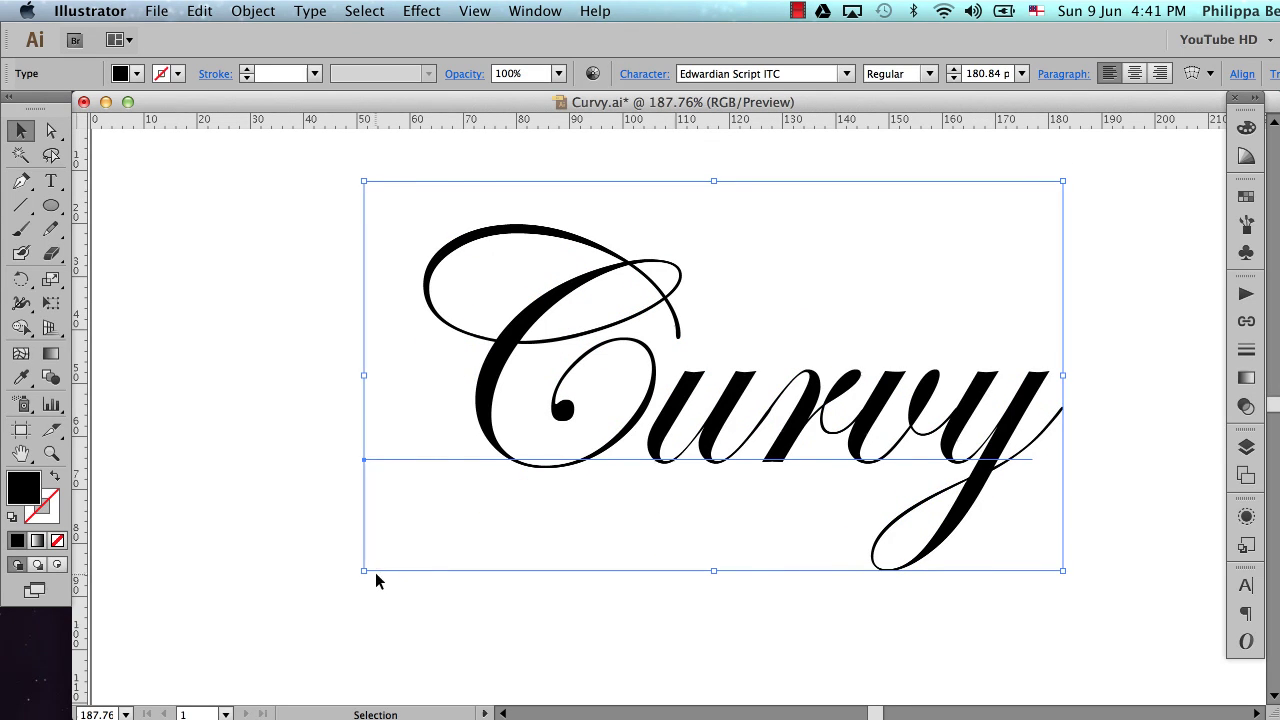
pyautogui.moveTo(363, 570); pyautogui.dragTo(224, 498)
pyautogui.scroll(5, 449, 455)
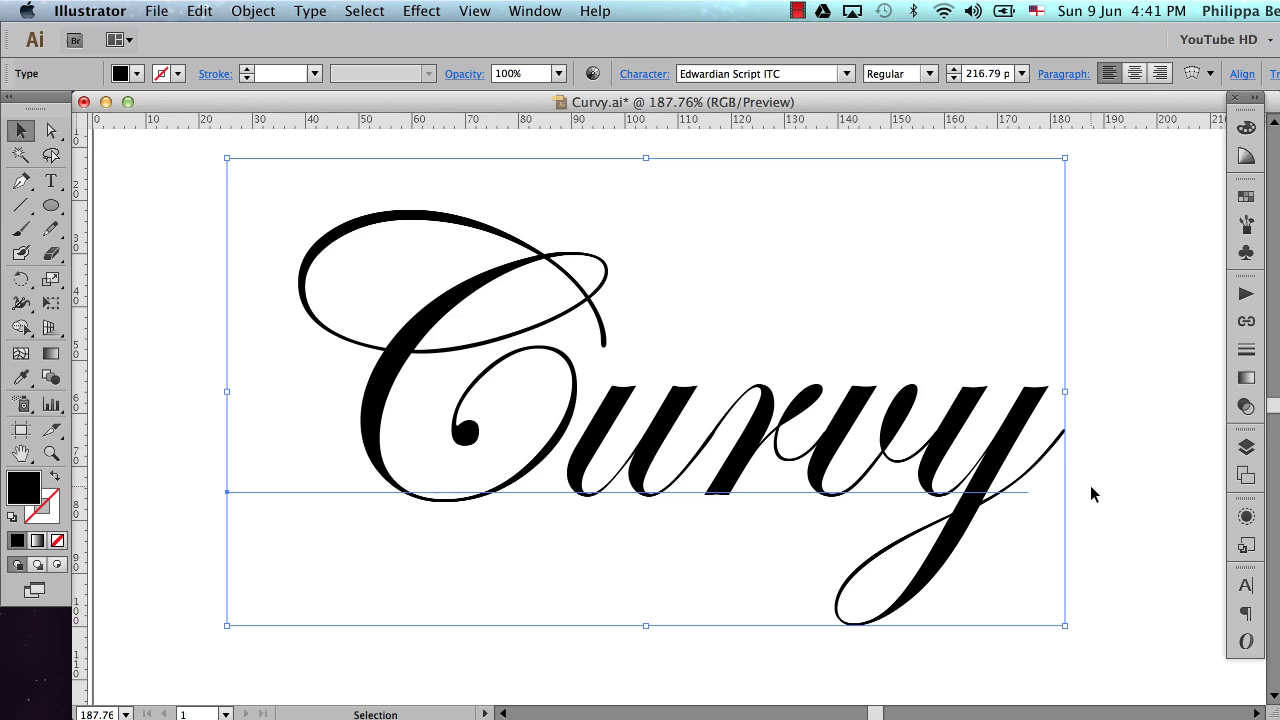
# - Lock Layer 1 holding Curvy and create a new Layer 2 above it
pyautogui.click(1246, 447)
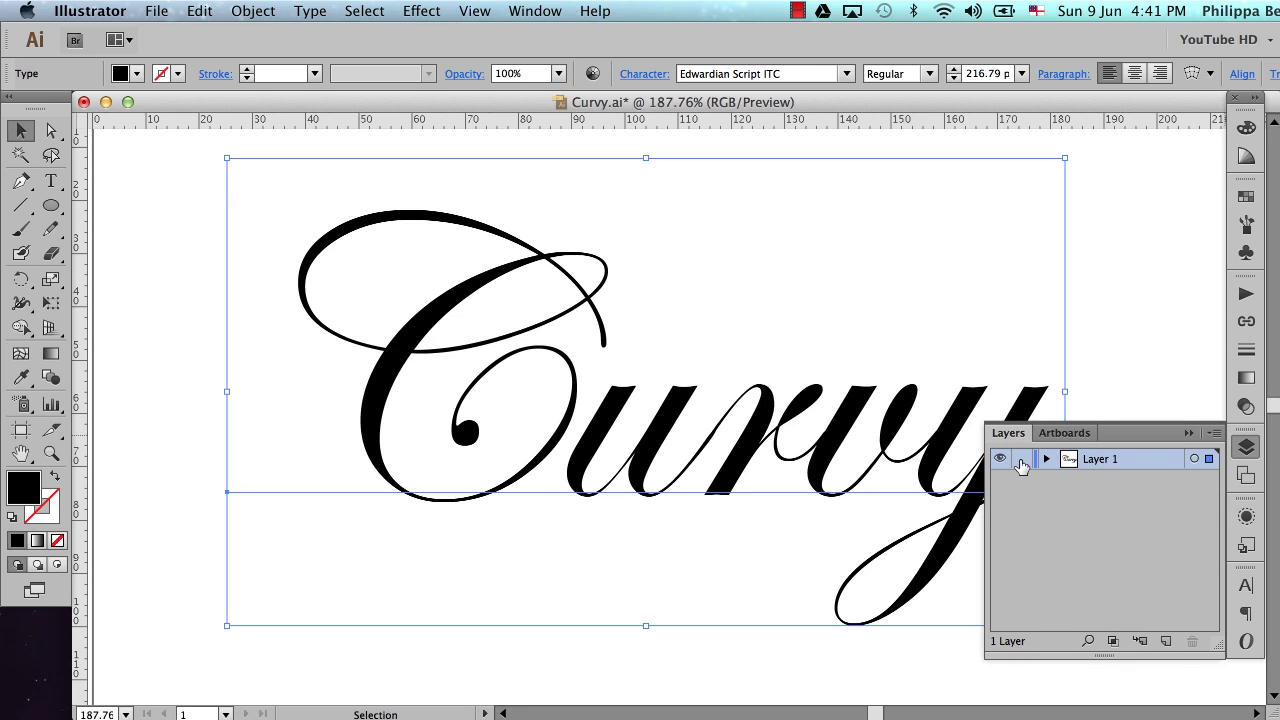
pyautogui.click(1020, 460)
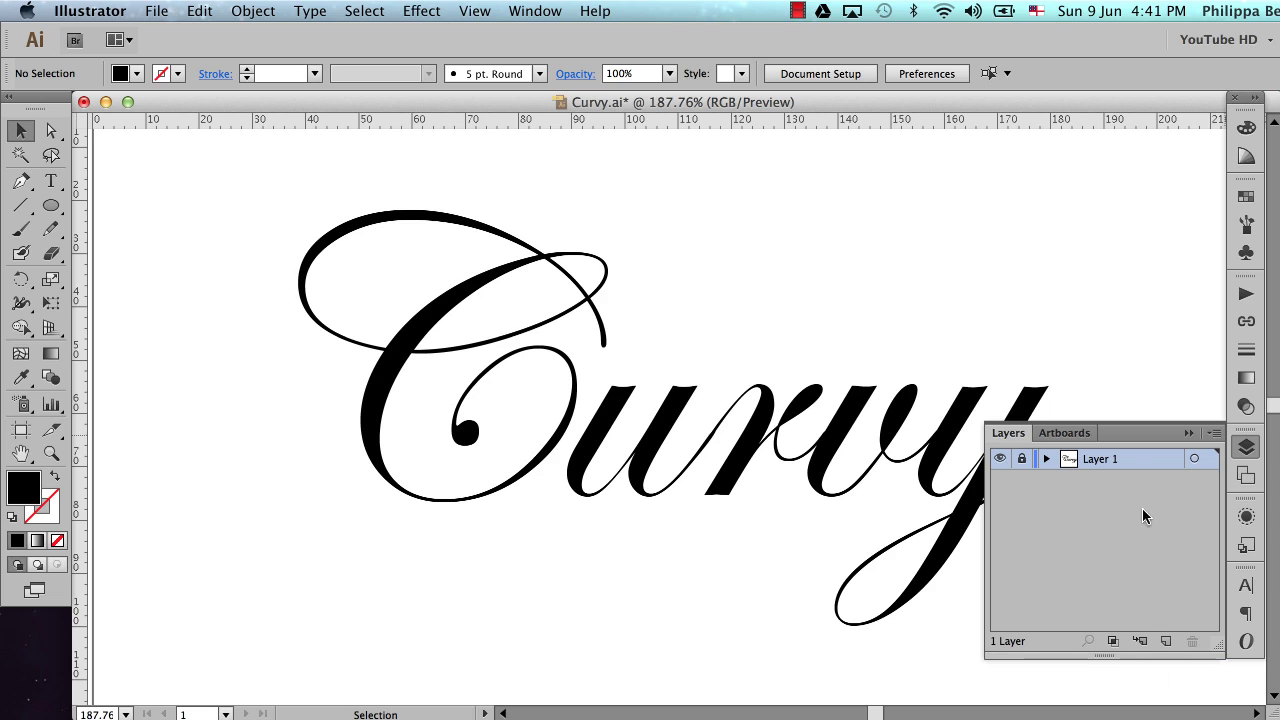
pyautogui.click(1164, 642)
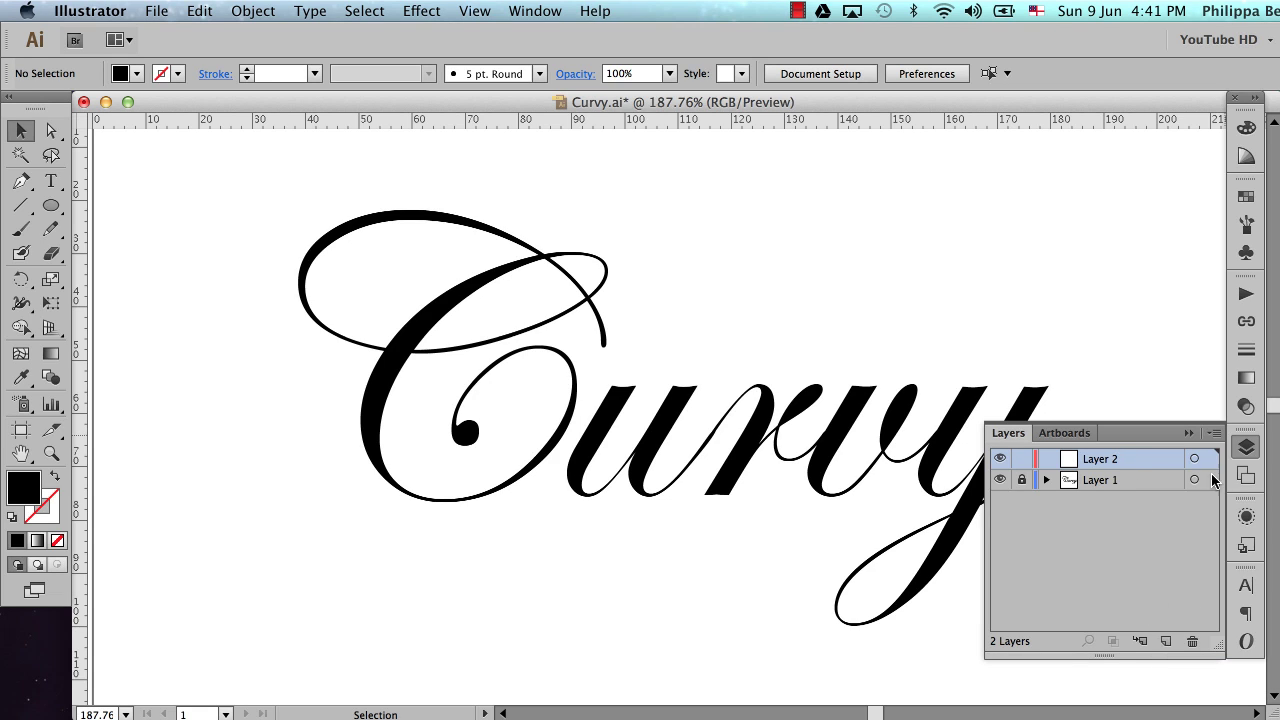
pyautogui.click(1190, 435)
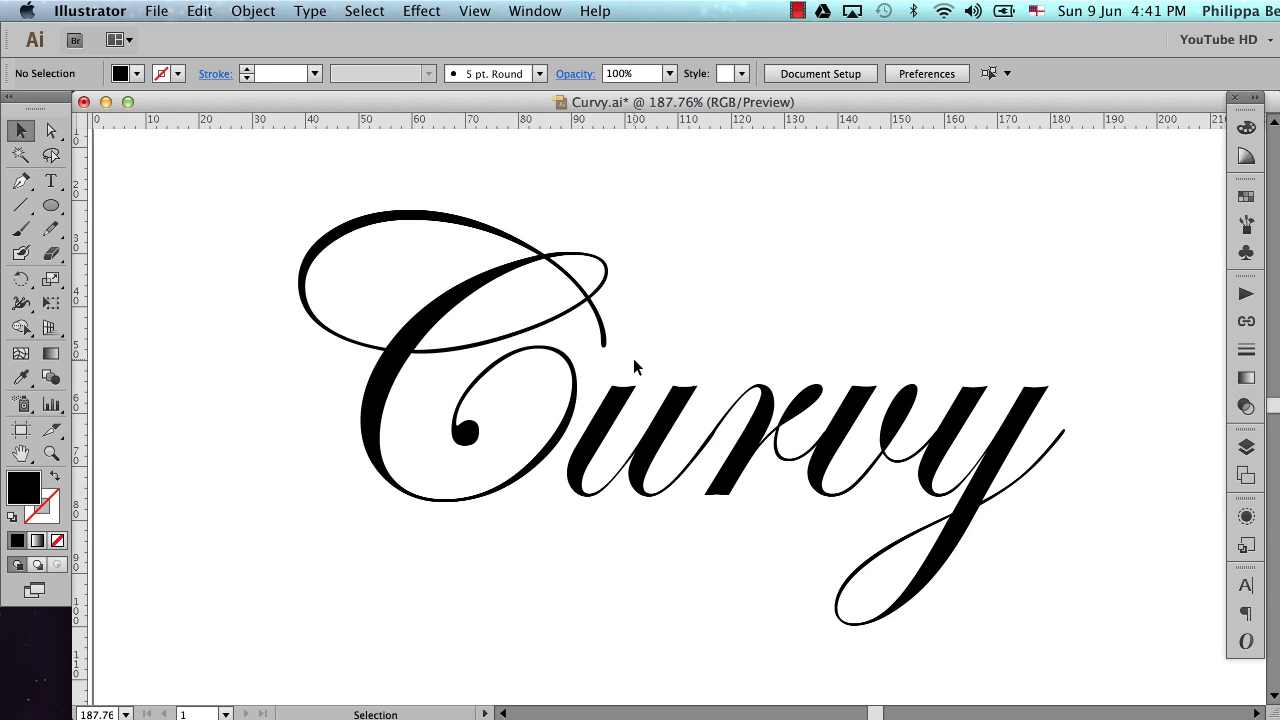
# - Ready the Pen tool with no fill and a 1 pt FF1DFF magenta stroke
pyautogui.click(21, 181)
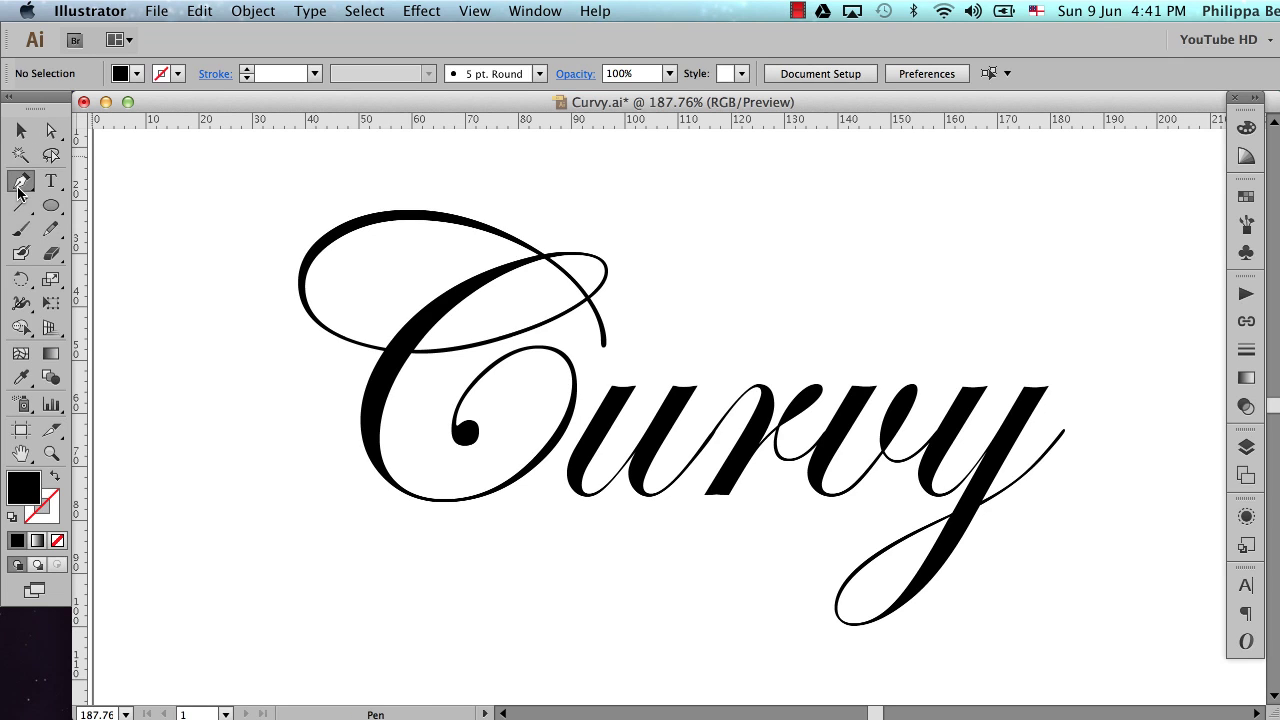
pyautogui.click(54, 477)
pyautogui.click(40, 514)
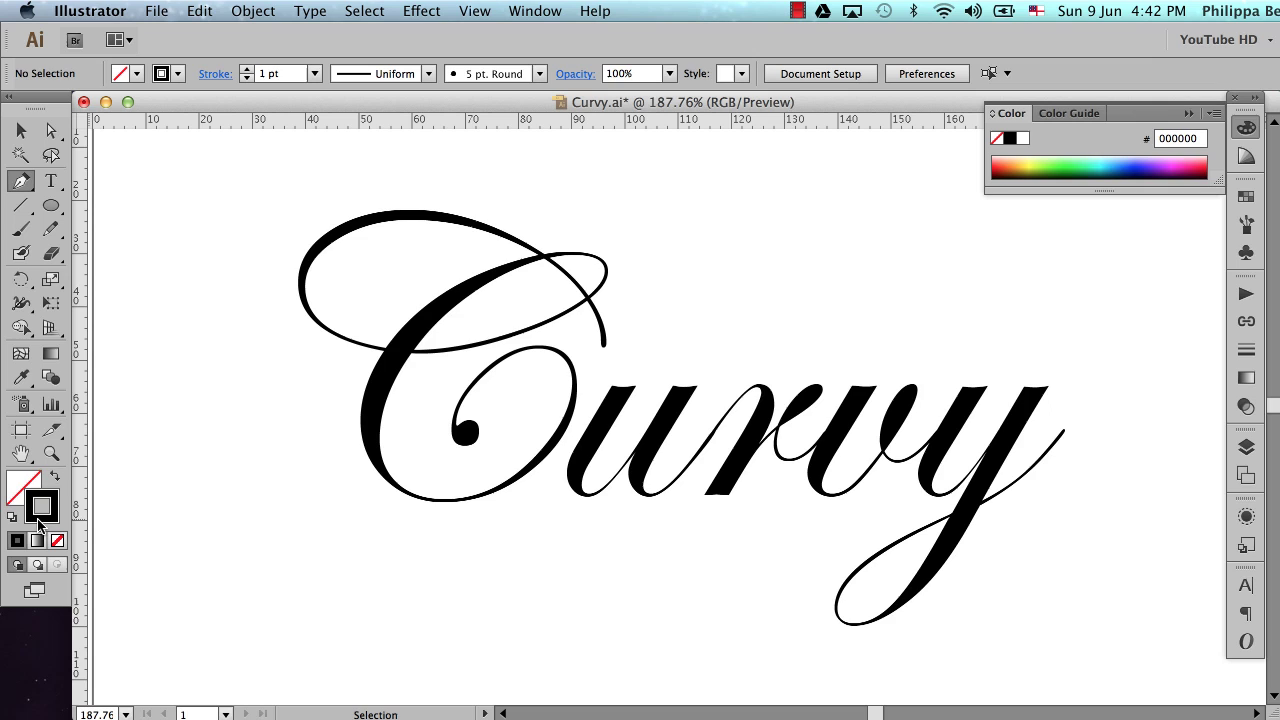
pyautogui.doubleClick(42, 510)
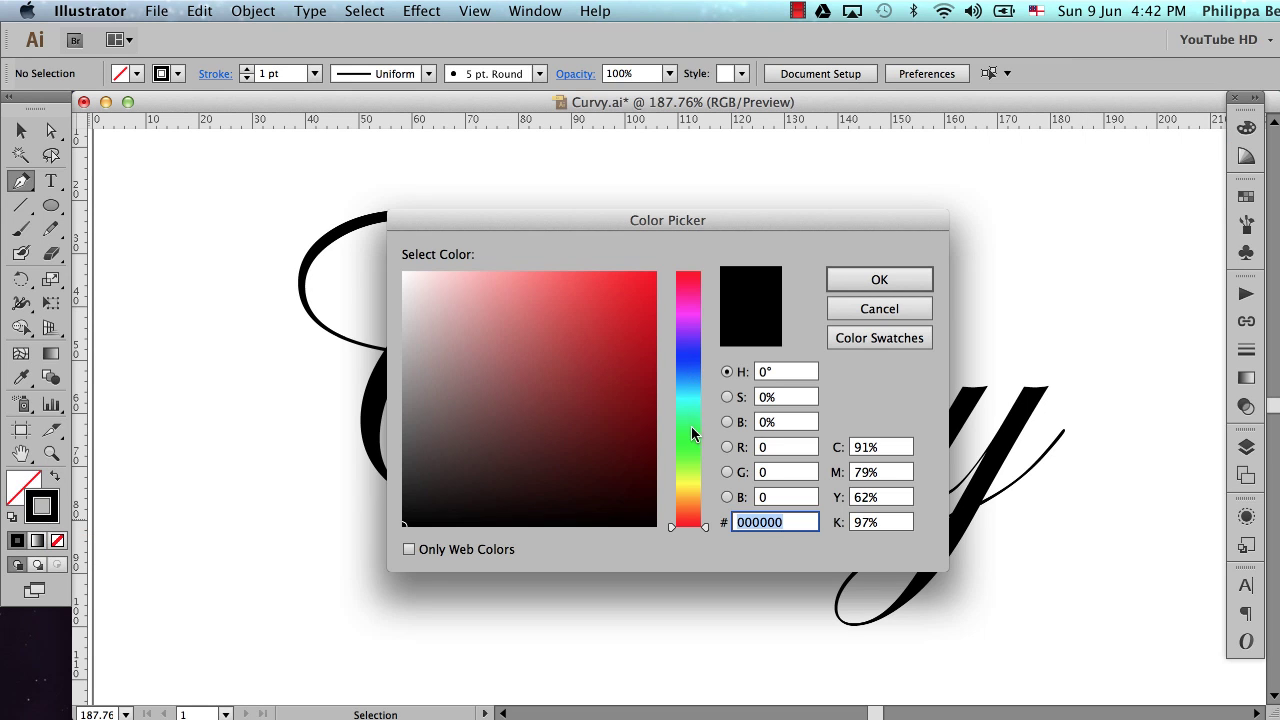
pyautogui.click(689, 315)
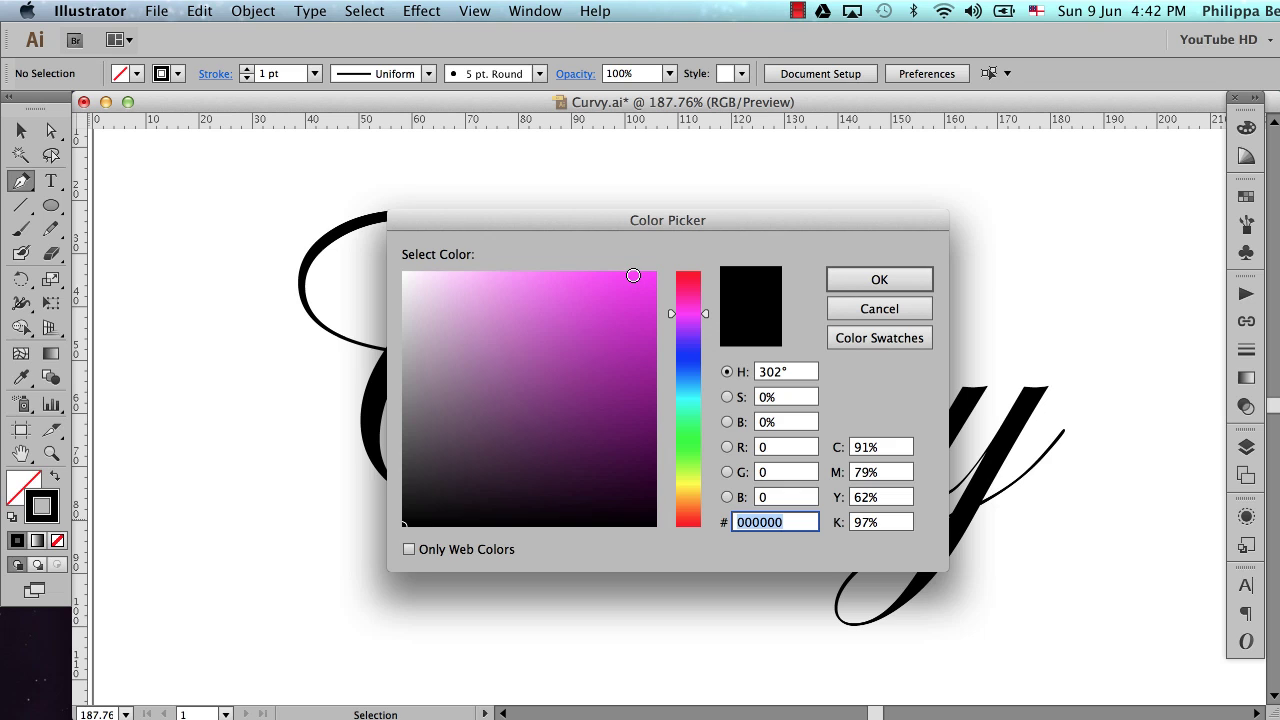
pyautogui.moveTo(633, 277); pyautogui.dragTo(627, 271)
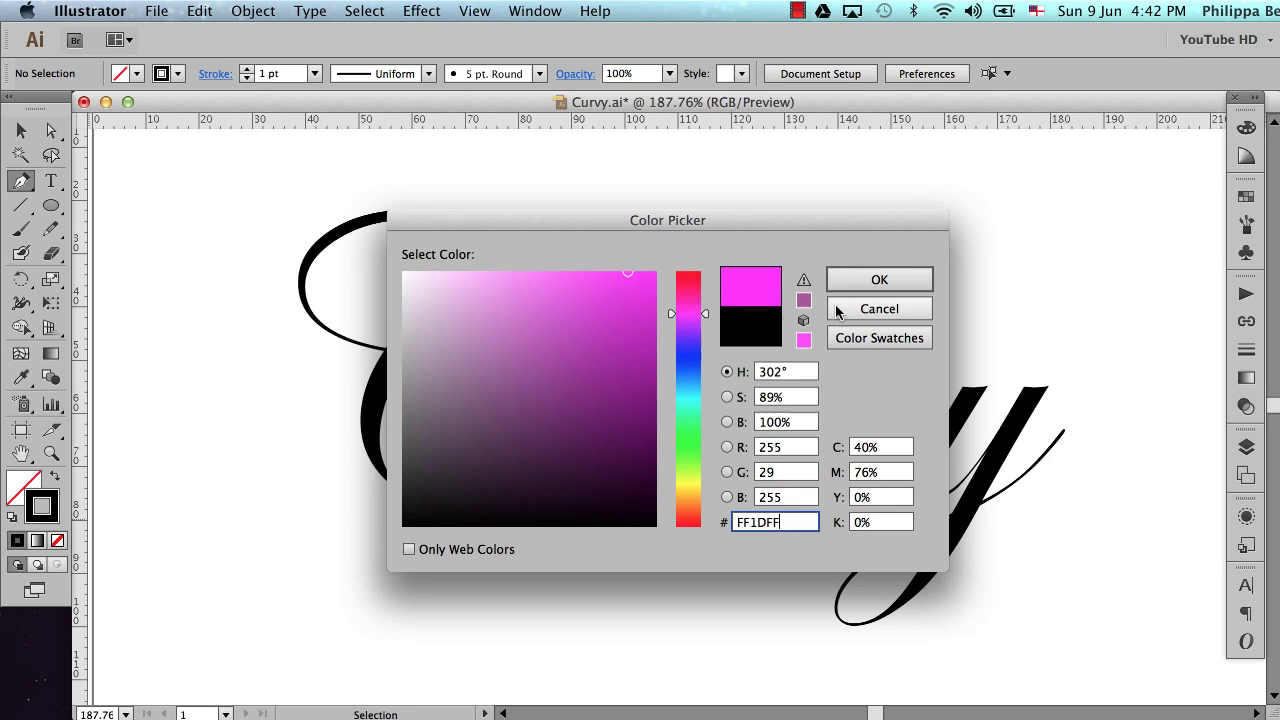
pyautogui.click(870, 283)
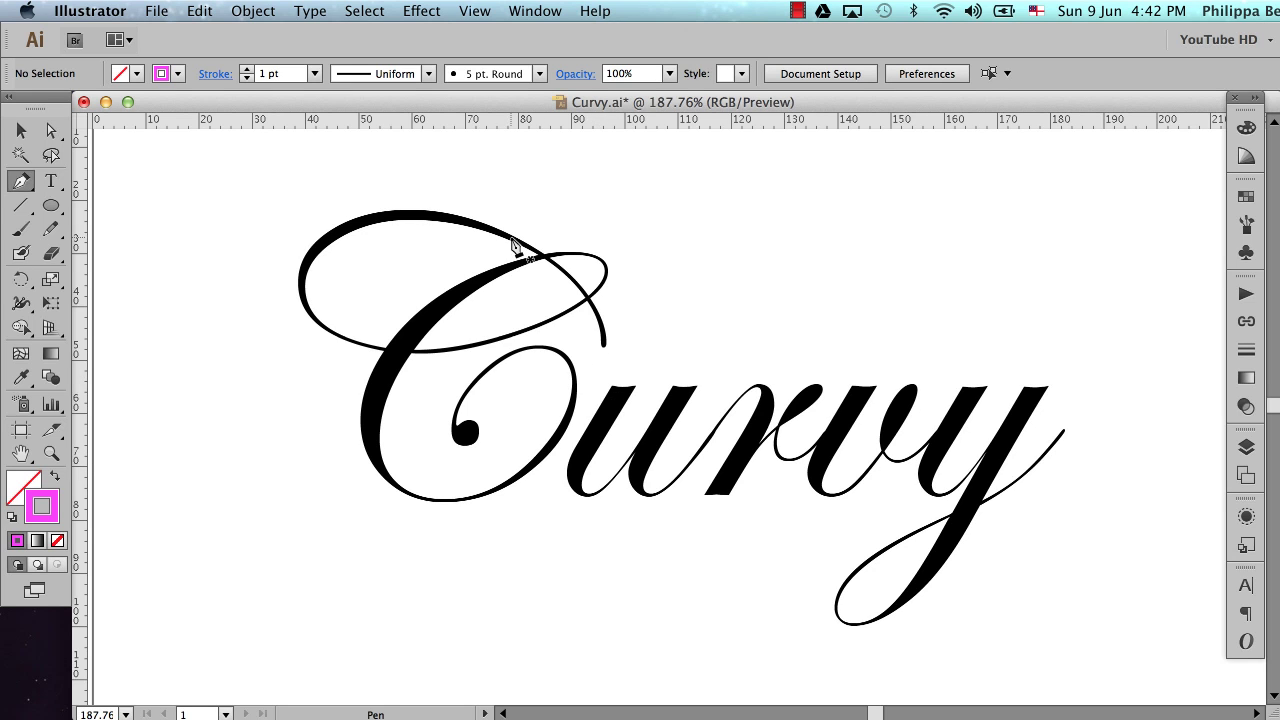
# - Zoom in and start the pink path along the C's flourish, top, left side and upper loop
pyautogui.press('super+space')
pyautogui.moveTo(266, 183); pyautogui.dragTo(745, 549)
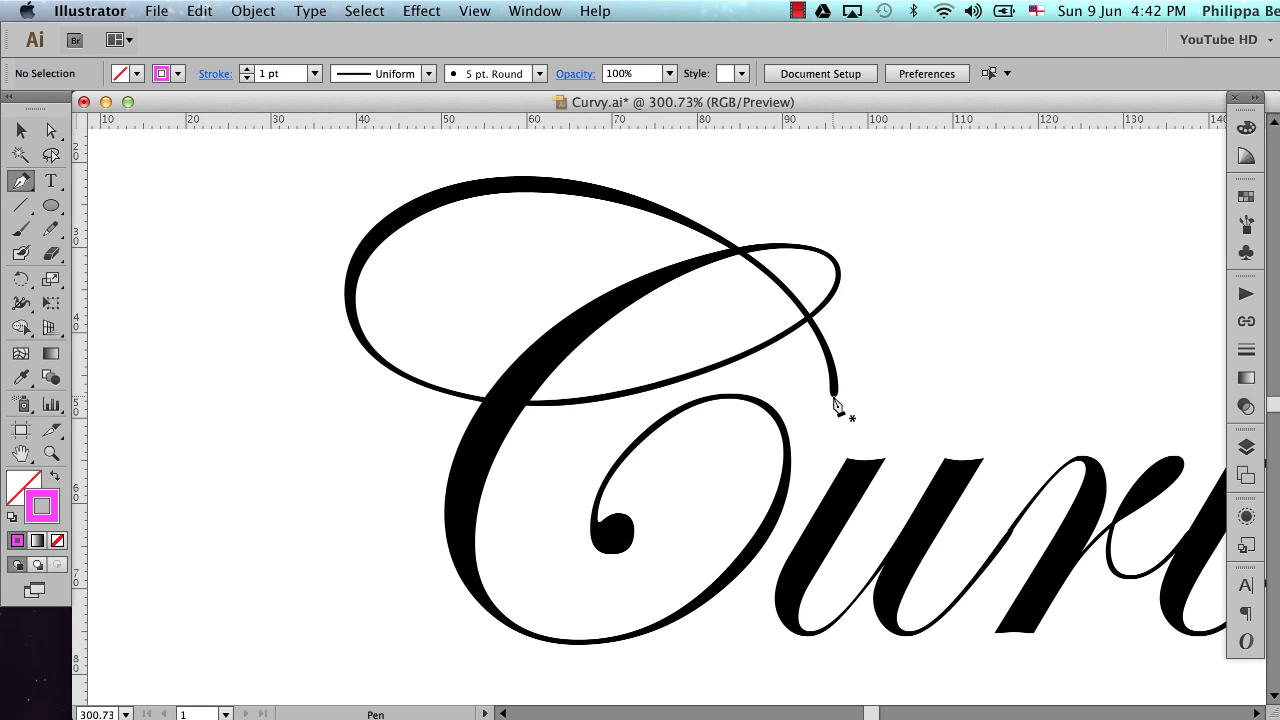
pyautogui.moveTo(834, 395); pyautogui.dragTo(833, 303)
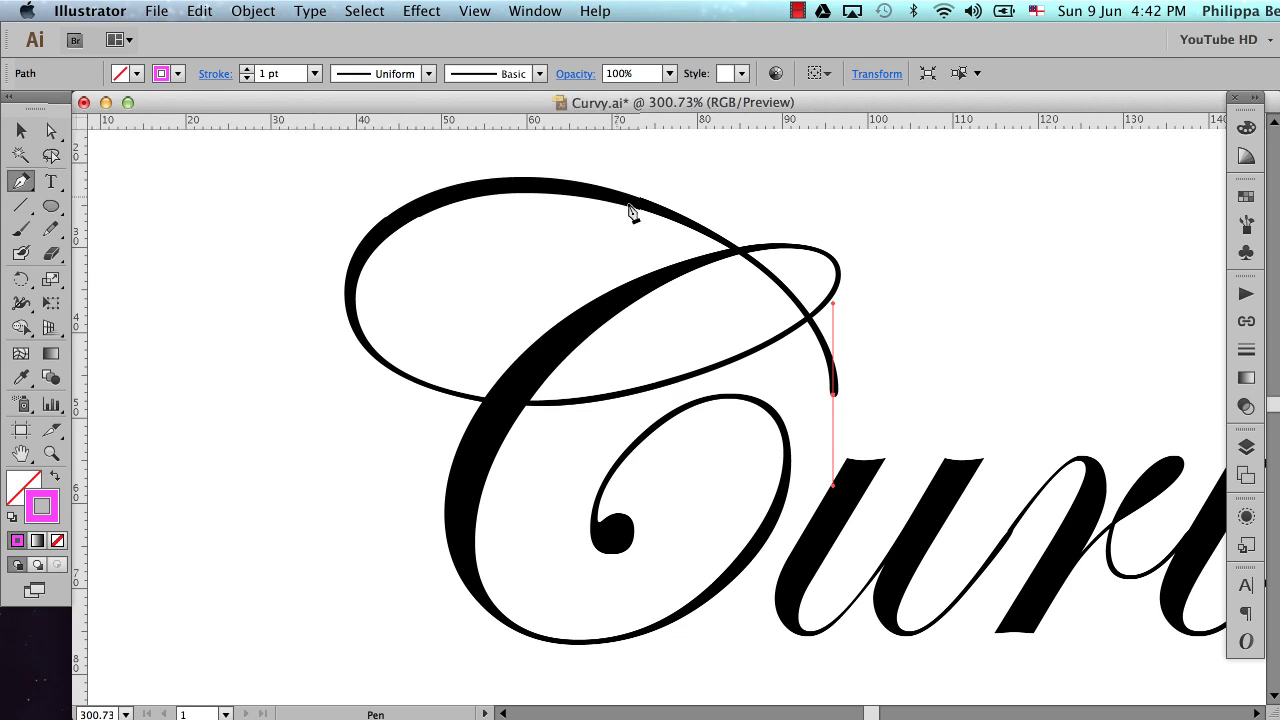
pyautogui.click(521, 187)
pyautogui.moveTo(521, 187); pyautogui.dragTo(334, 185)
pyautogui.moveTo(349, 301); pyautogui.dragTo(350, 345)
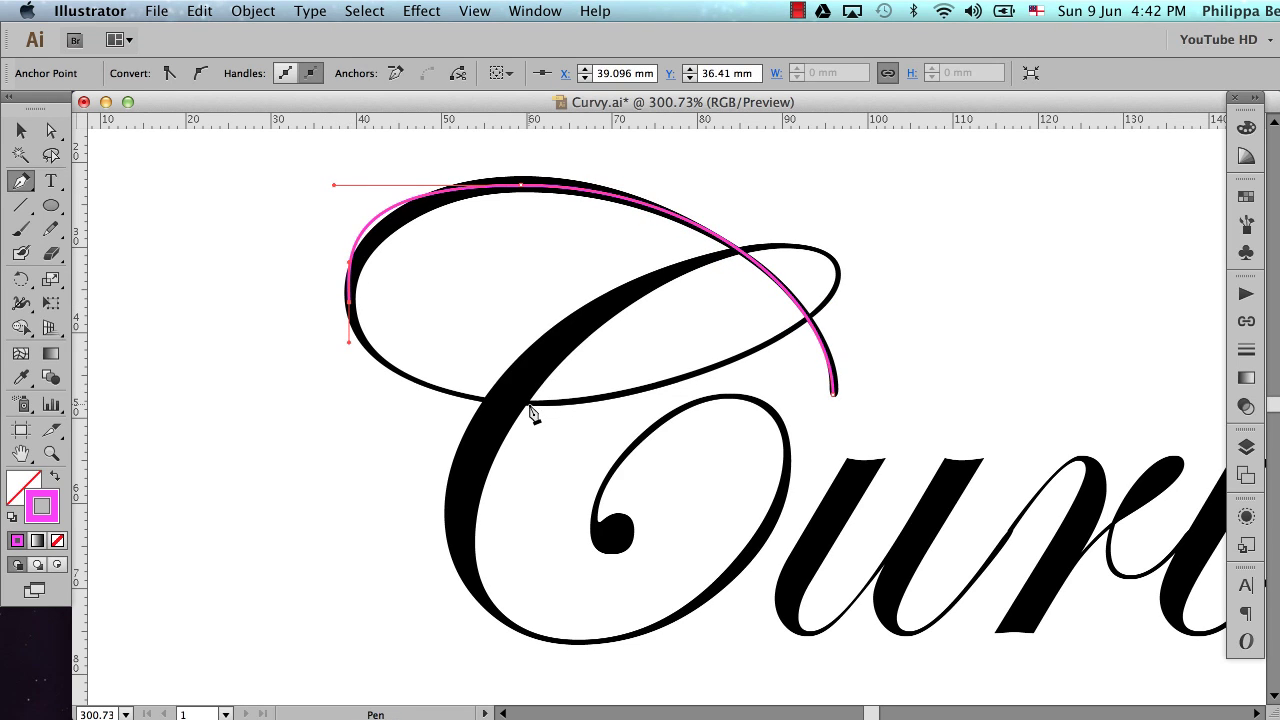
pyautogui.moveTo(528, 404); pyautogui.dragTo(655, 406)
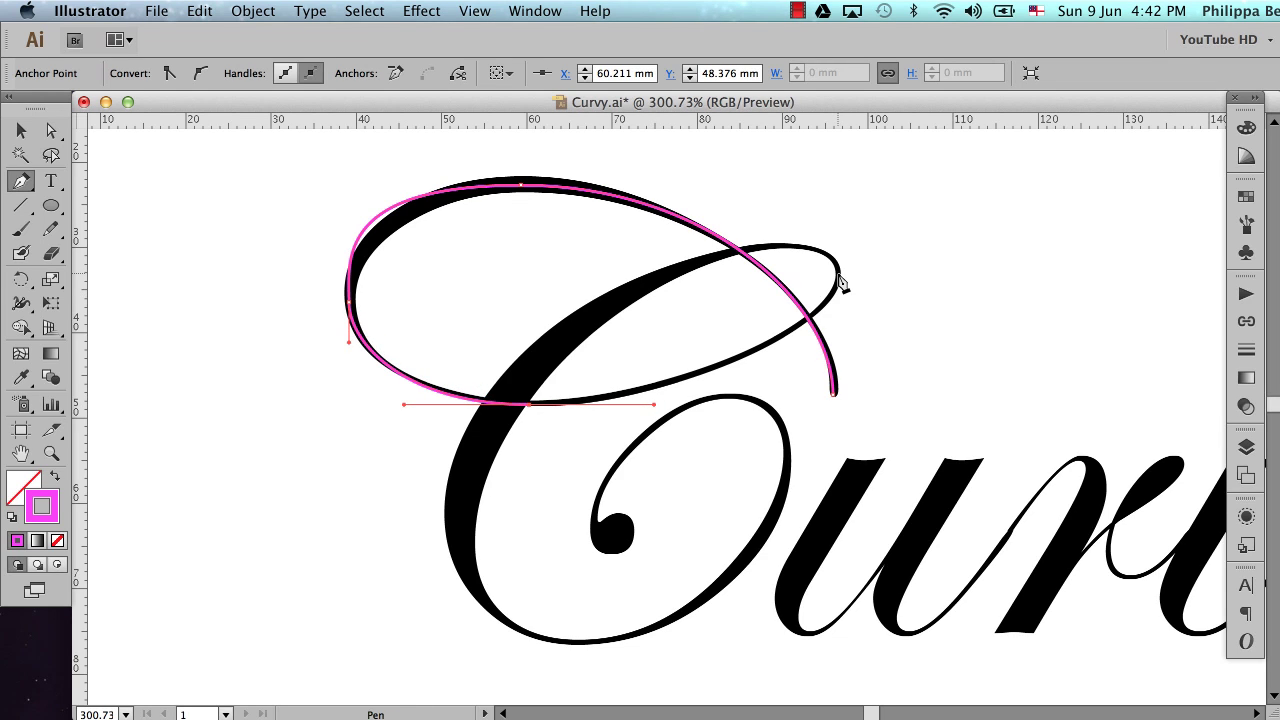
pyautogui.moveTo(838, 273); pyautogui.dragTo(762, 255)
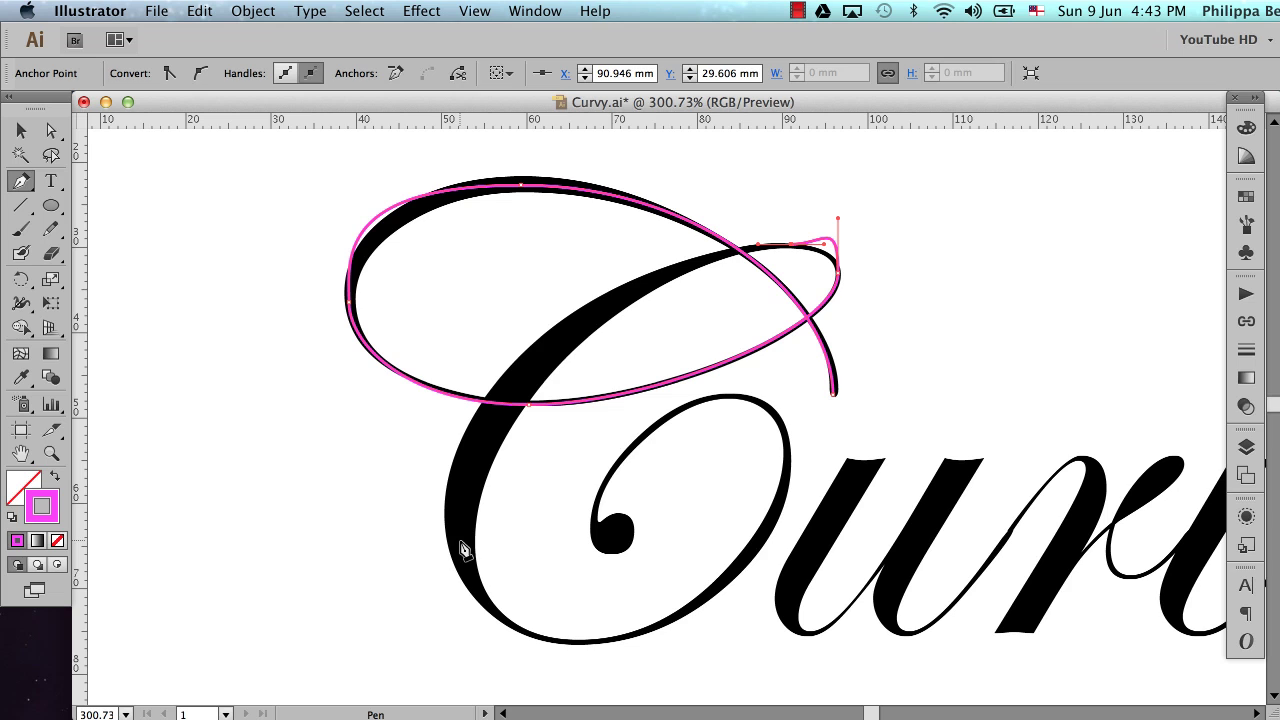
# - Continue the path around the C's bottom and right edge, ending in the inner spiral
pyautogui.moveTo(462, 548); pyautogui.dragTo(420, 520)
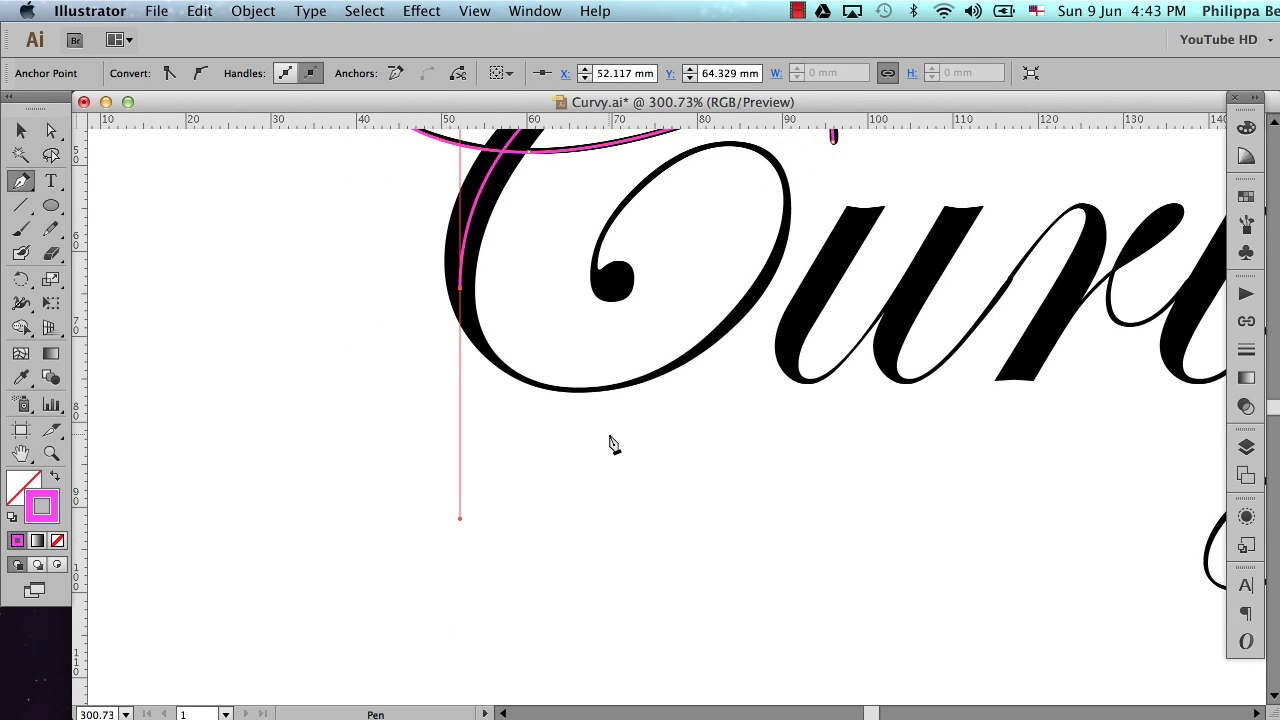
pyautogui.moveTo(574, 391); pyautogui.dragTo(634, 398)
pyautogui.scroll(5, 636, 400)
pyautogui.hscroll(3, 636, 400)
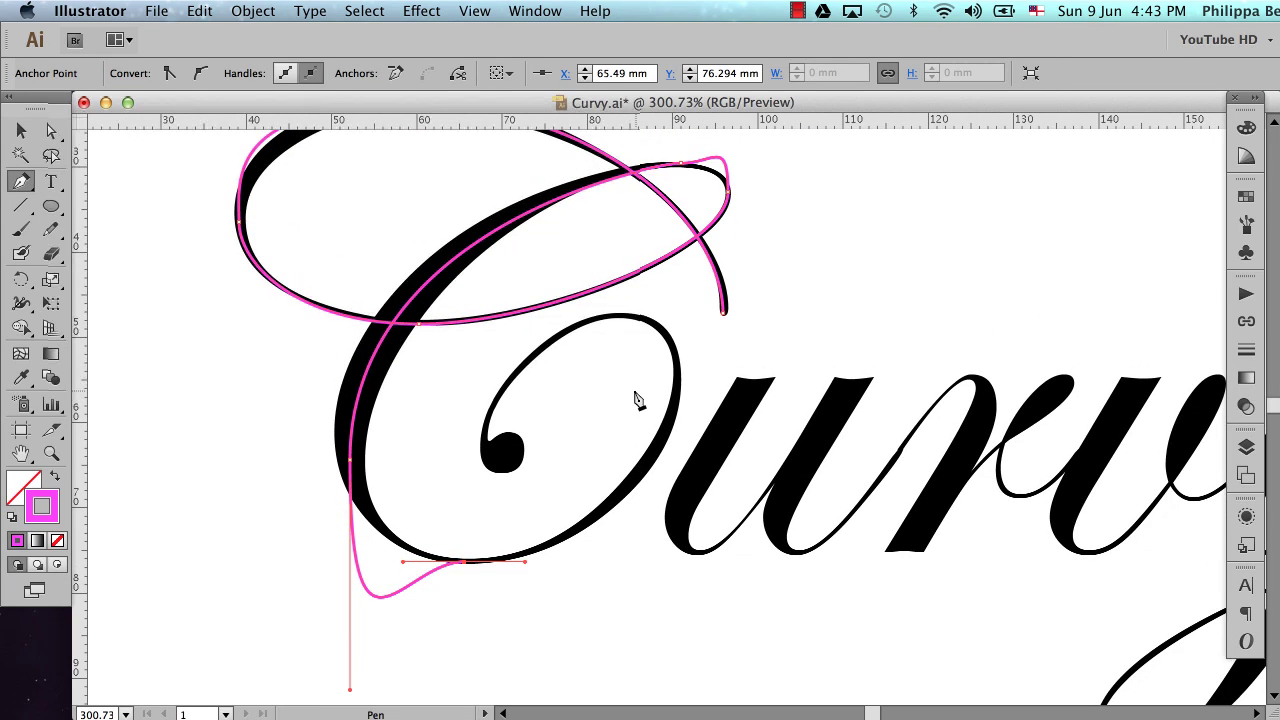
pyautogui.moveTo(677, 380); pyautogui.dragTo(664, 277)
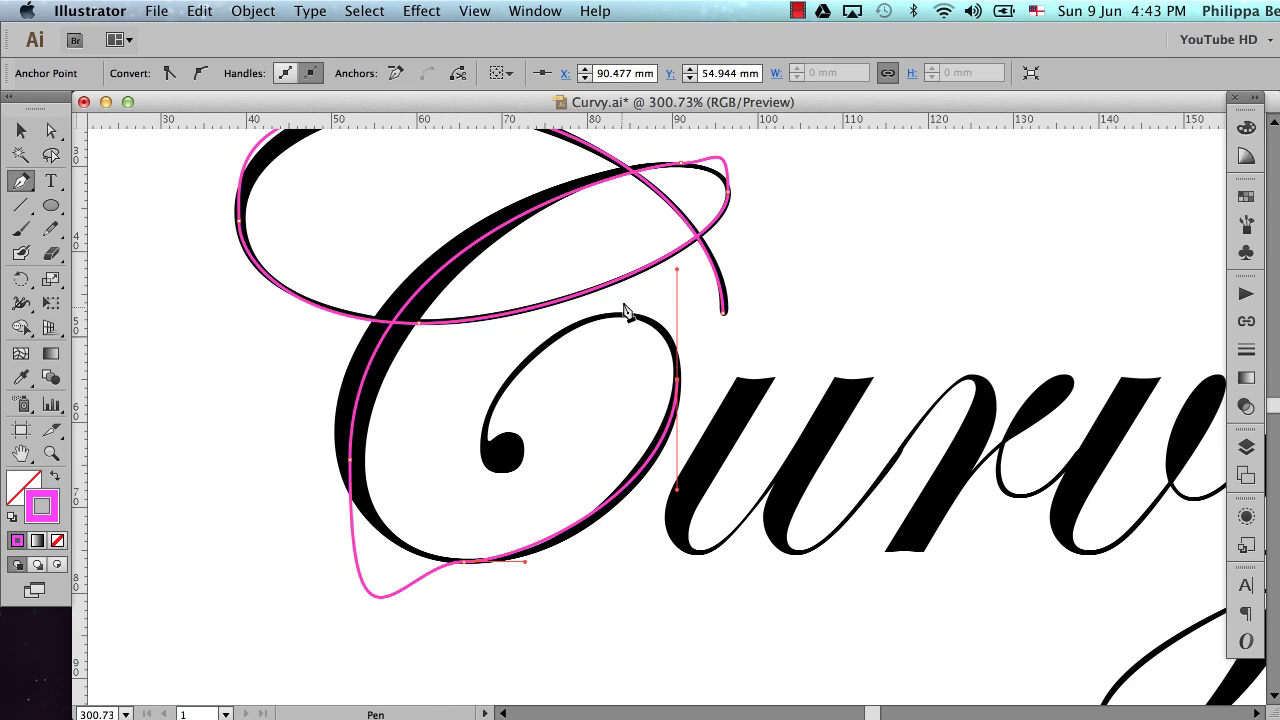
pyautogui.moveTo(622, 316); pyautogui.dragTo(580, 314)
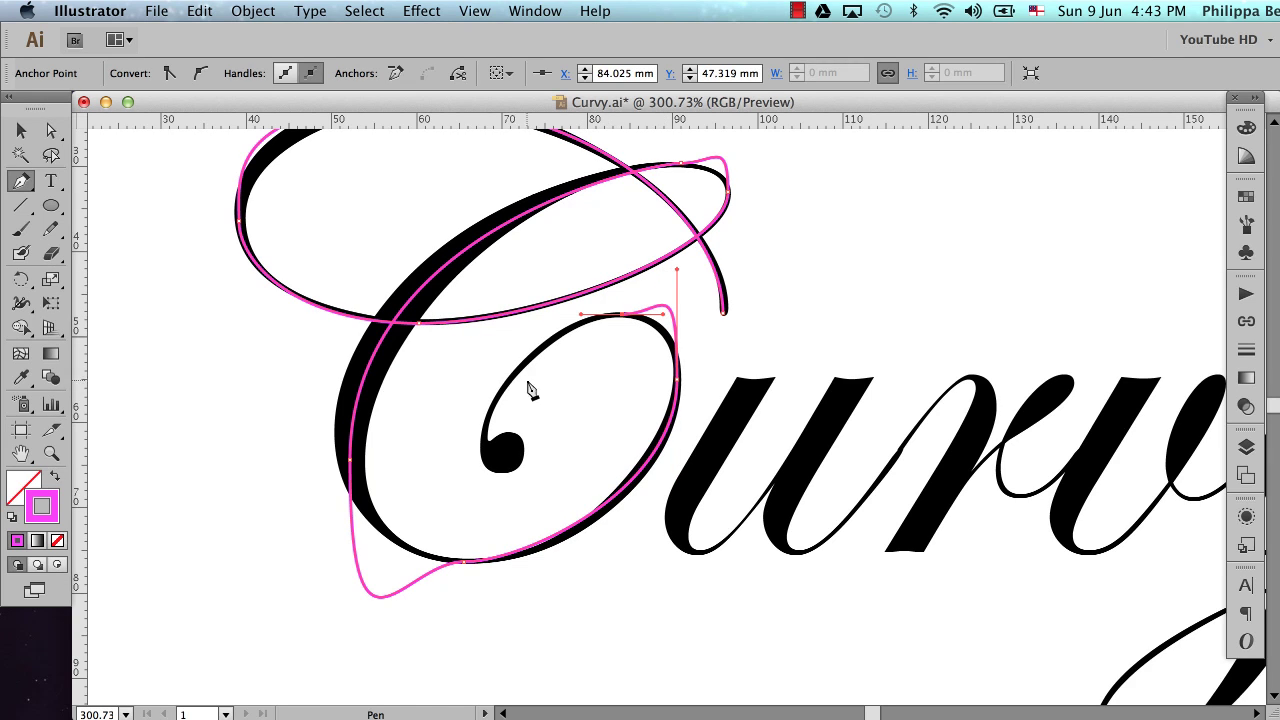
pyautogui.moveTo(485, 449); pyautogui.dragTo(483, 520)
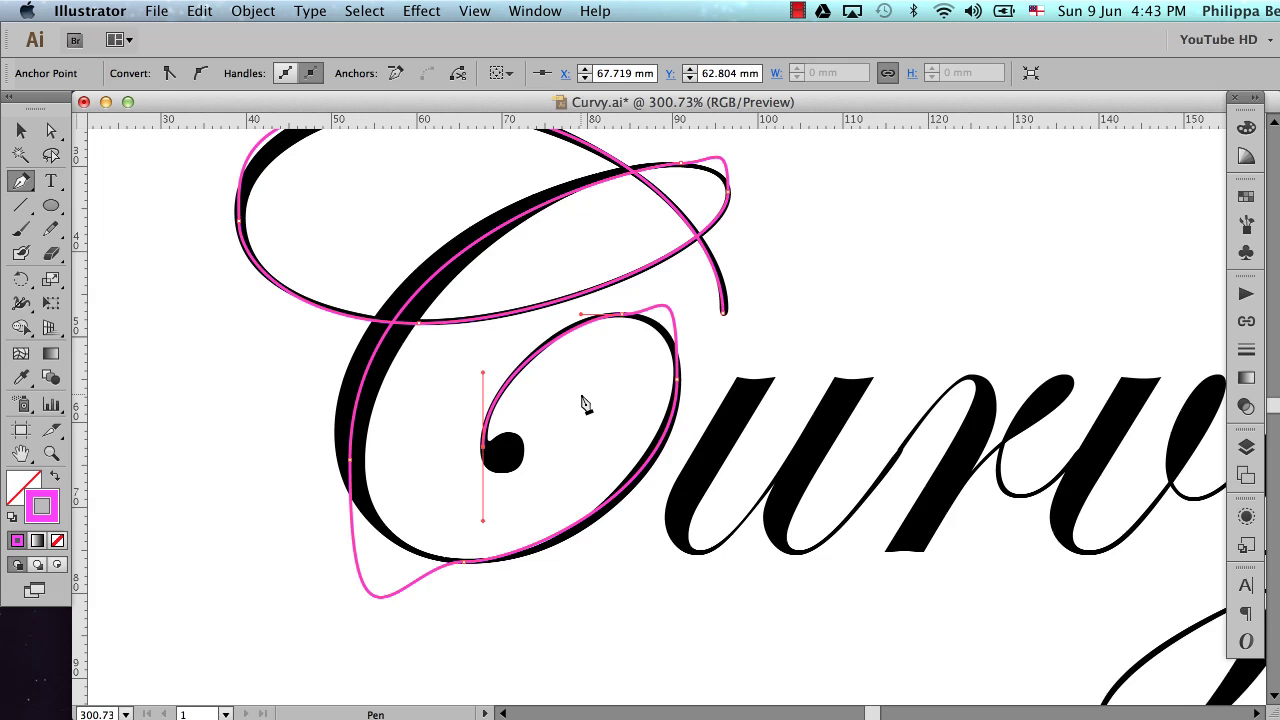
pyautogui.scroll(5, 583, 320)
pyautogui.hscroll(-2, 583, 320)
pyautogui.scroll(-3, 583, 403)
pyautogui.hscroll(-2, 583, 403)
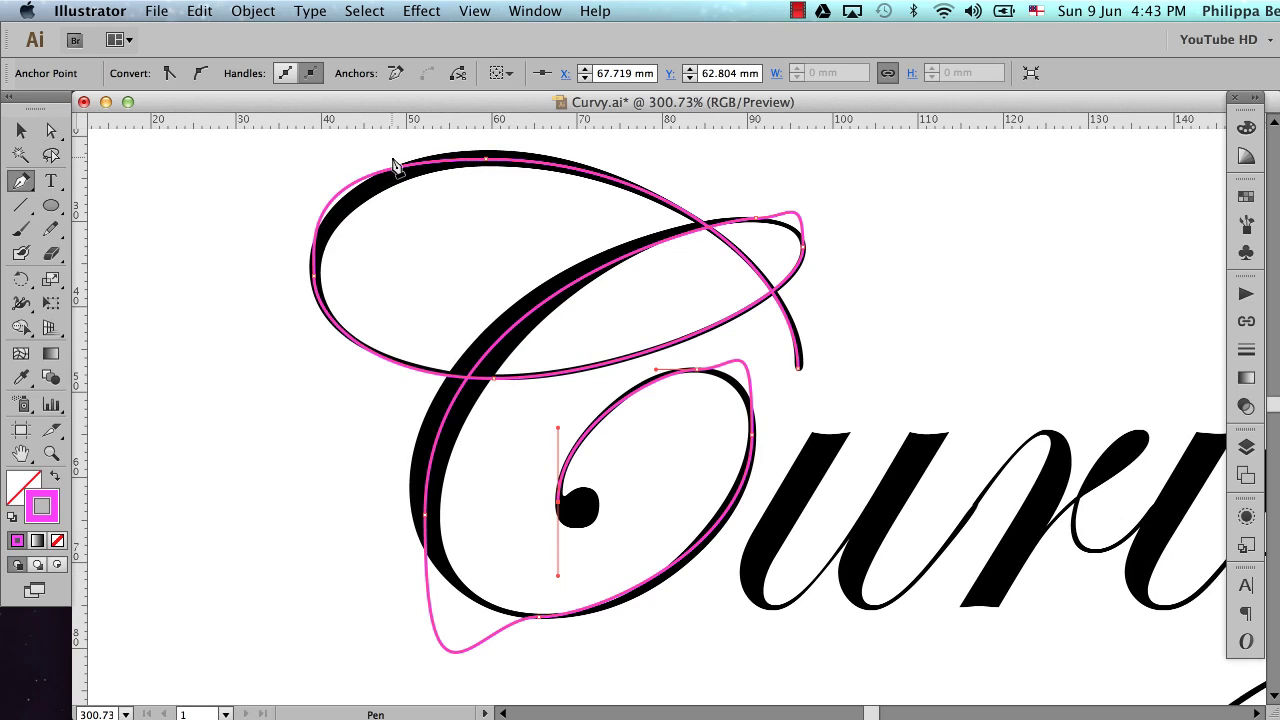
# - With Direct Selection, reshape the upper loop's left anchor and top-right tip to match the C
pyautogui.click(51, 130)
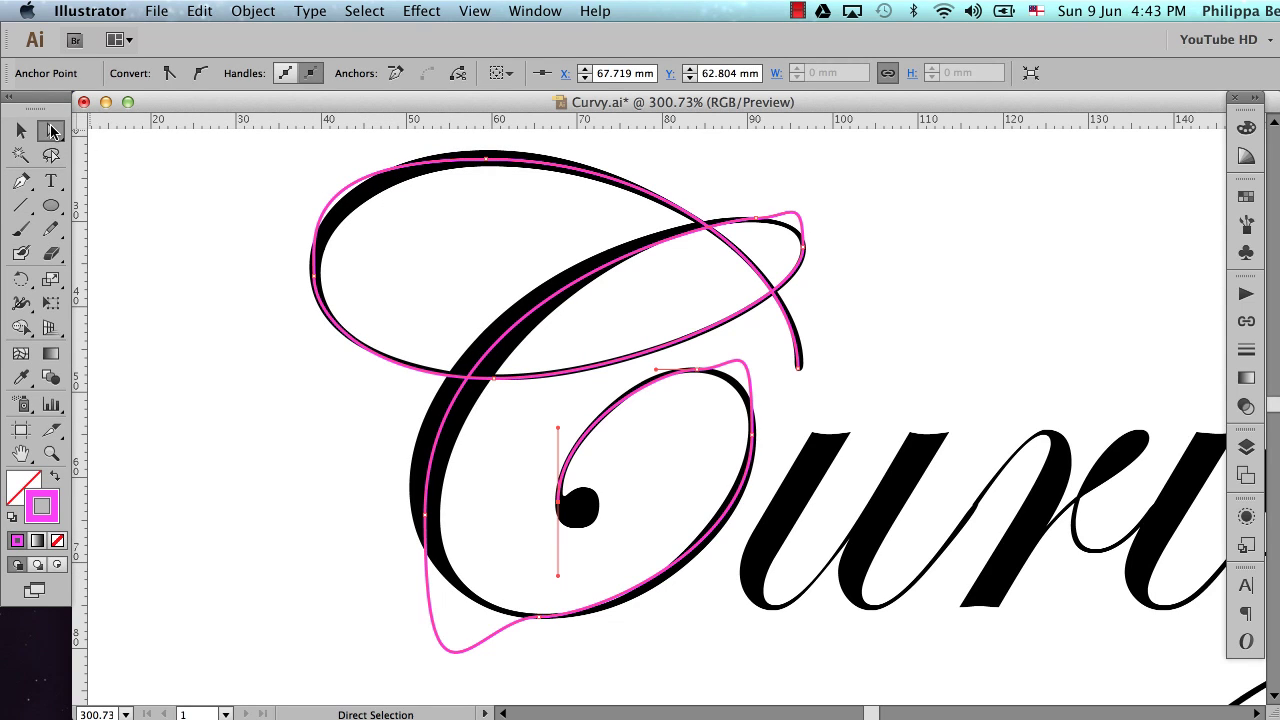
pyautogui.click(490, 163)
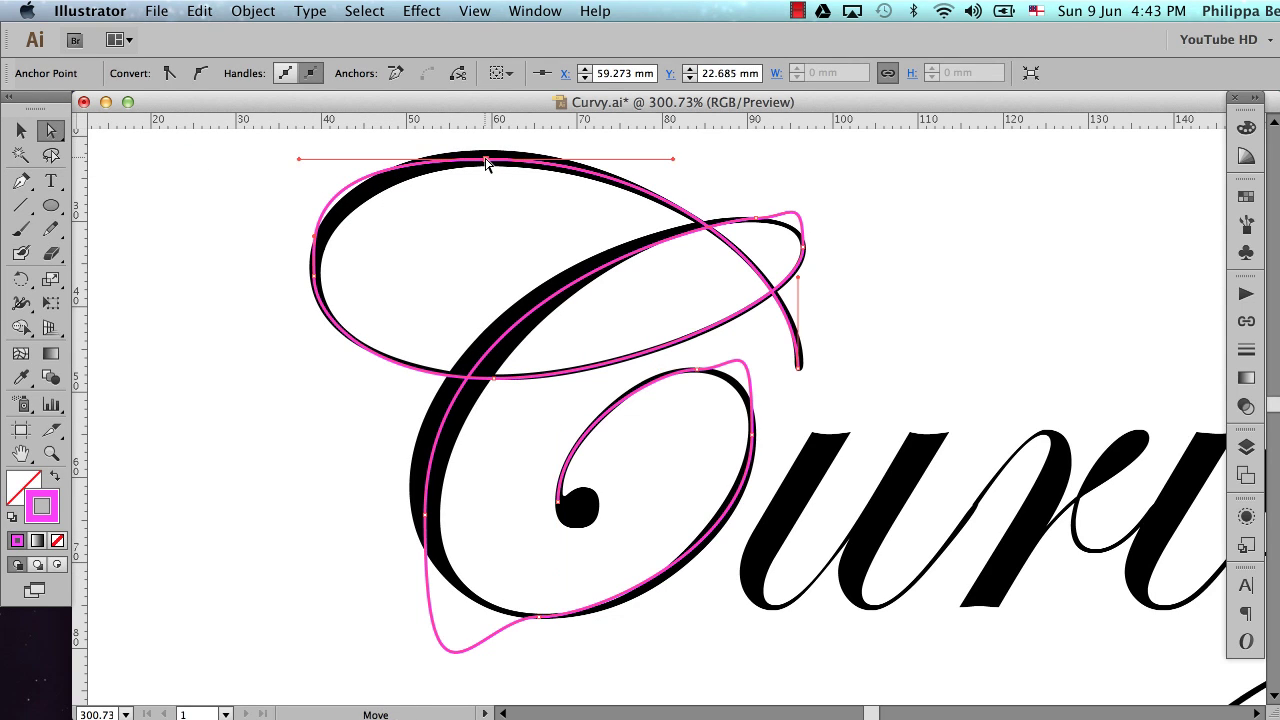
pyautogui.click(313, 283)
pyautogui.click(315, 264)
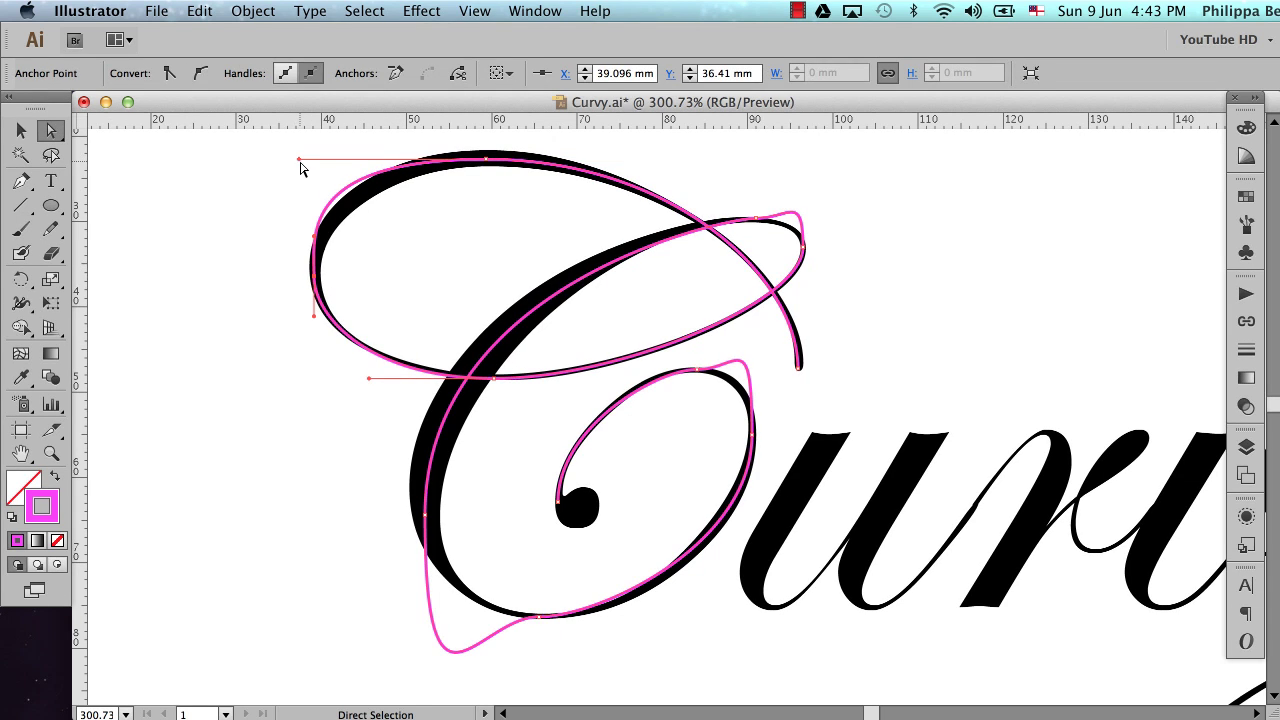
pyautogui.moveTo(298, 163); pyautogui.dragTo(352, 160)
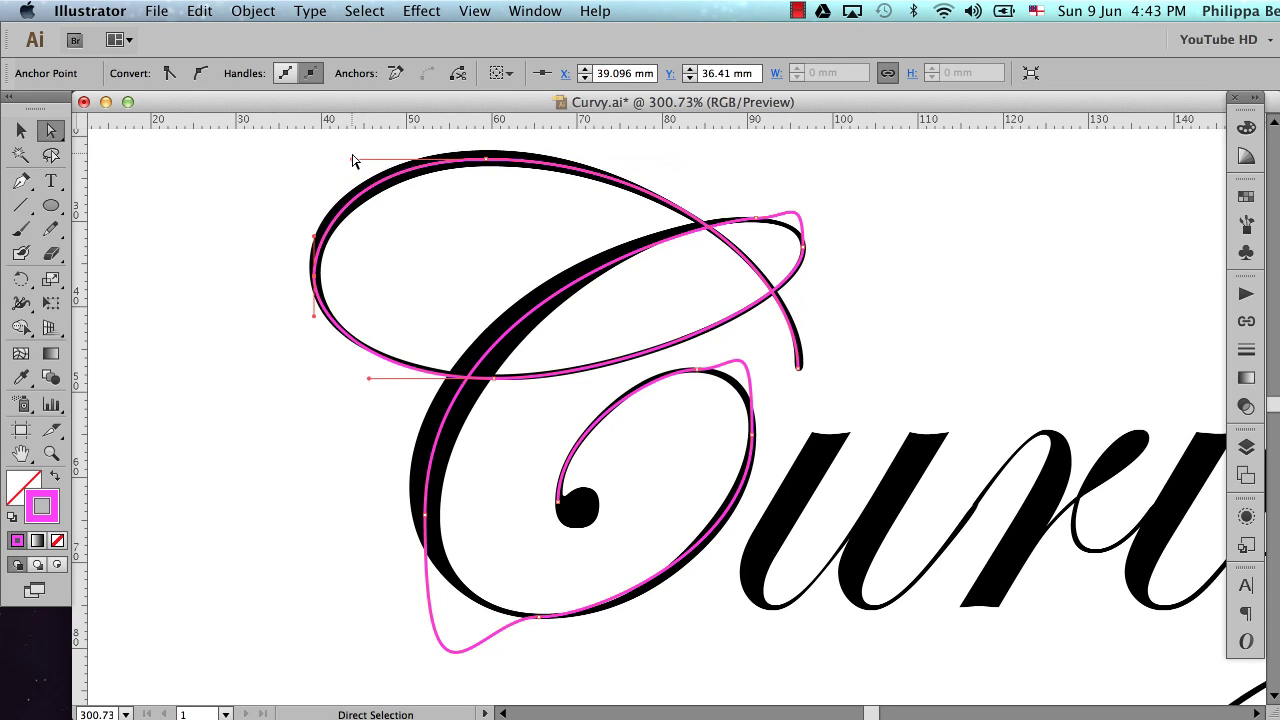
pyautogui.click(805, 250)
pyautogui.moveTo(803, 210); pyautogui.dragTo(806, 236)
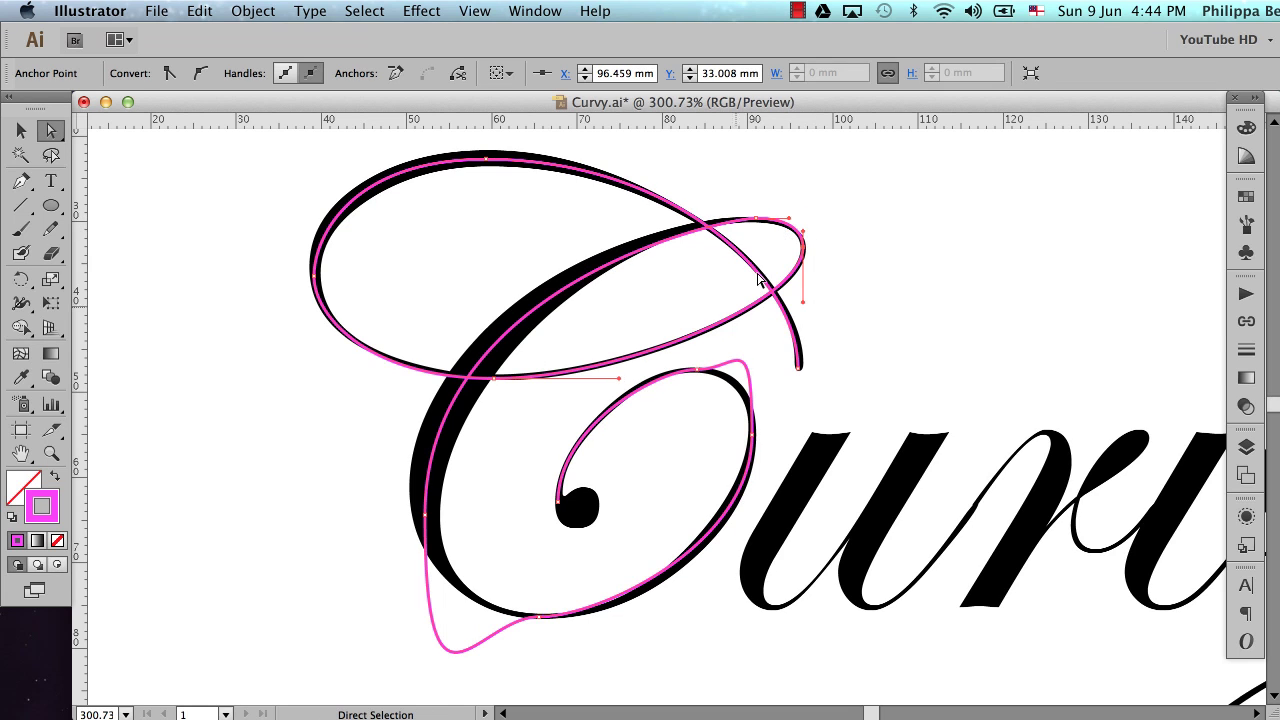
# - Reshape the inner loop's right side and pull up the deep dip below the C's bottom
pyautogui.click(697, 372)
pyautogui.moveTo(754, 333); pyautogui.dragTo(757, 404)
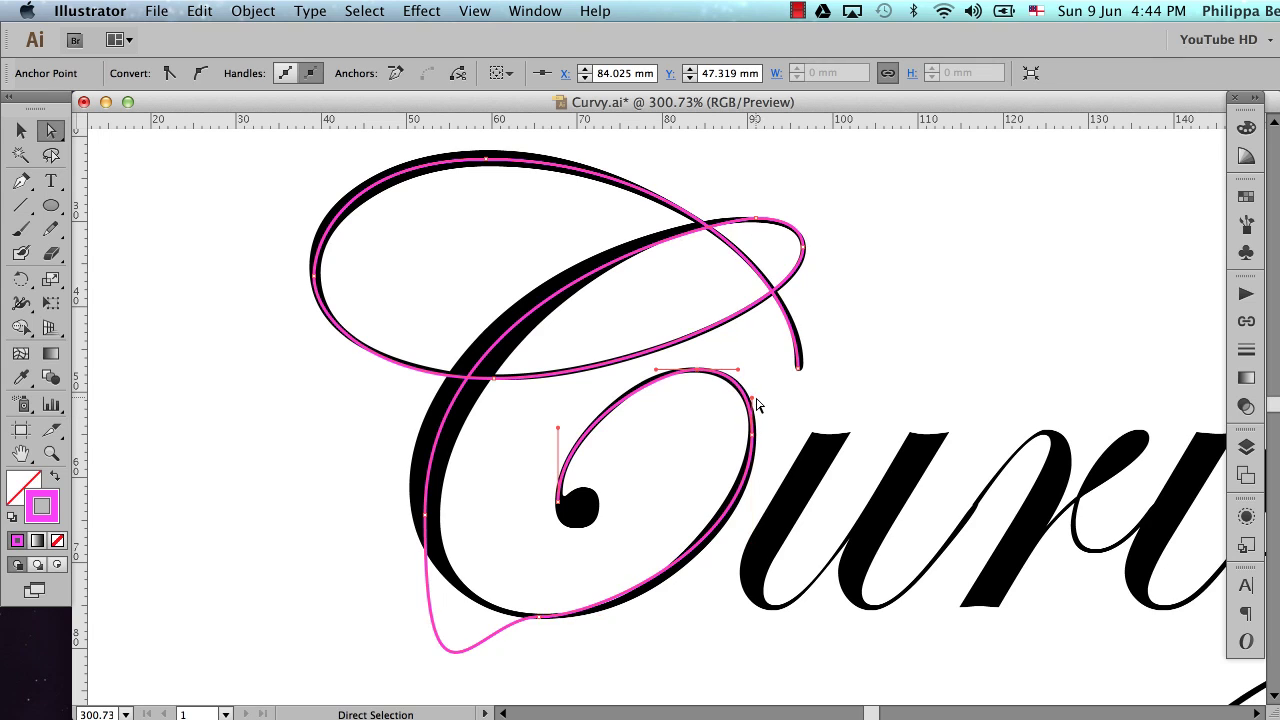
pyautogui.click(540, 617)
pyautogui.scroll(-5, 511, 517)
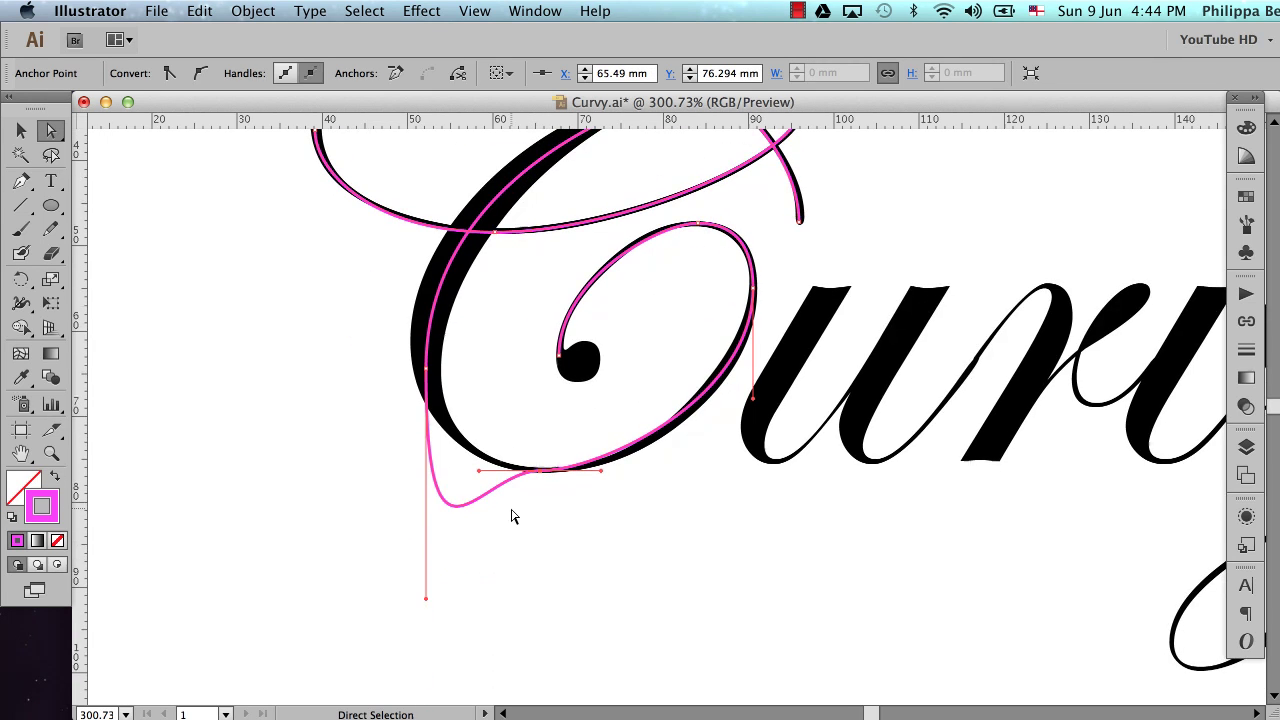
pyautogui.moveTo(428, 602); pyautogui.dragTo(426, 432)
pyautogui.scroll(5, 425, 432)
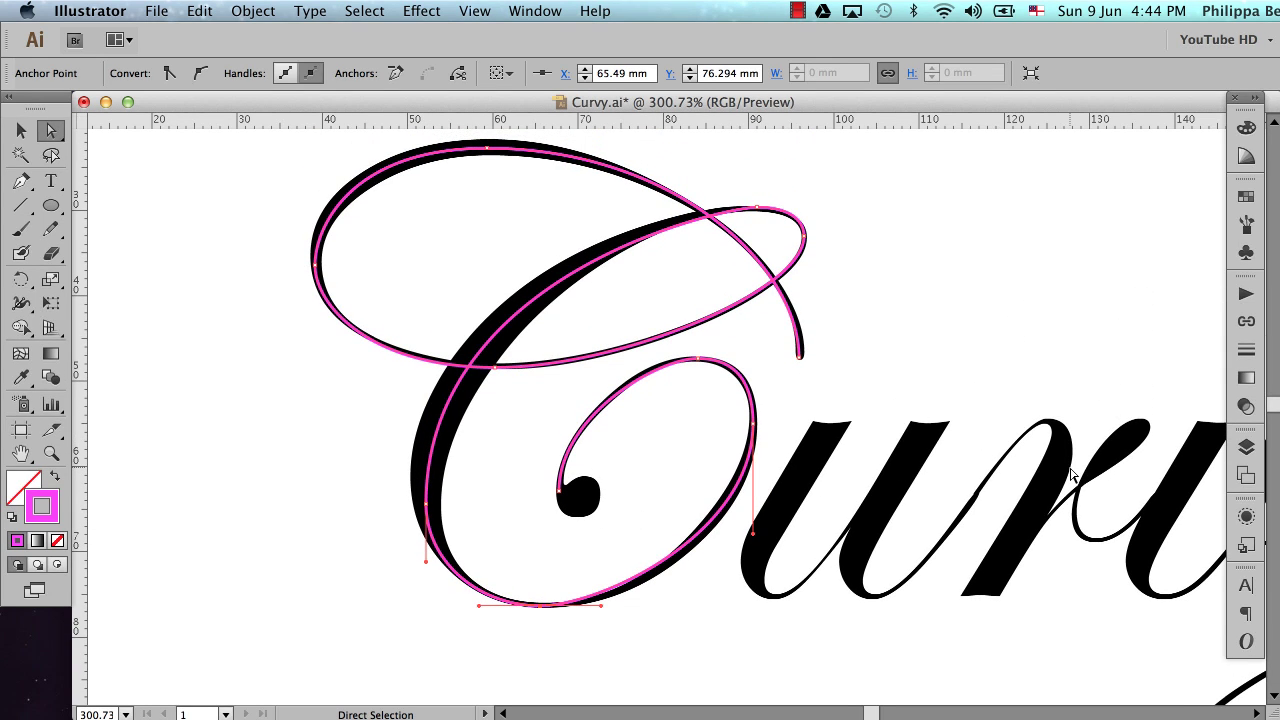
pyautogui.scroll(1, 1072, 474)
# - Hide Layer 1's black lettering so only the pink path shows
pyautogui.click(1242, 450)
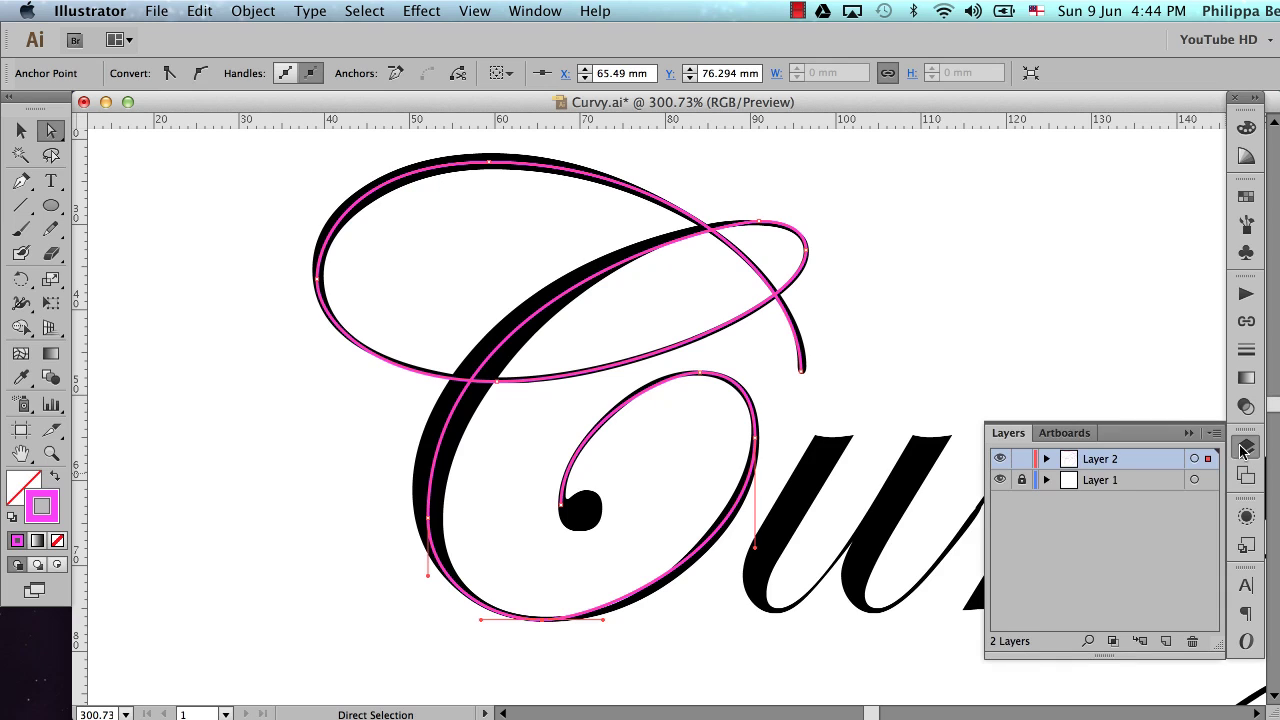
pyautogui.click(999, 482)
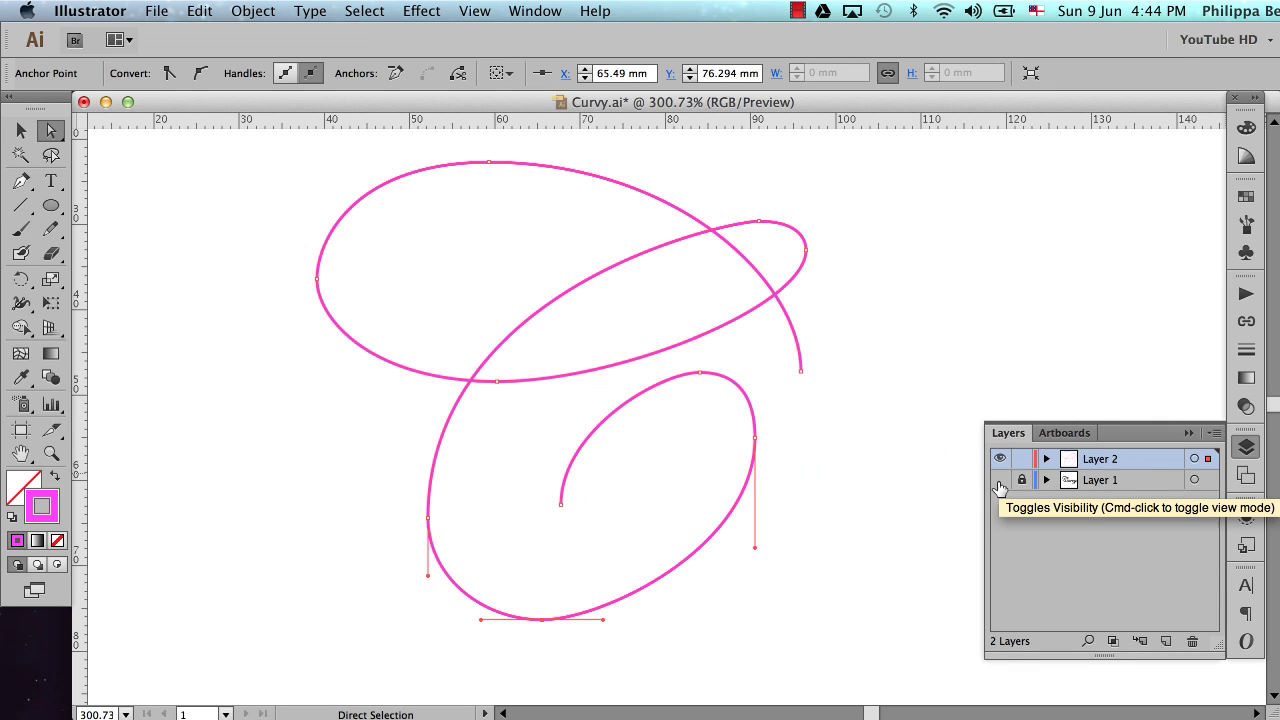
pyautogui.click(1189, 433)
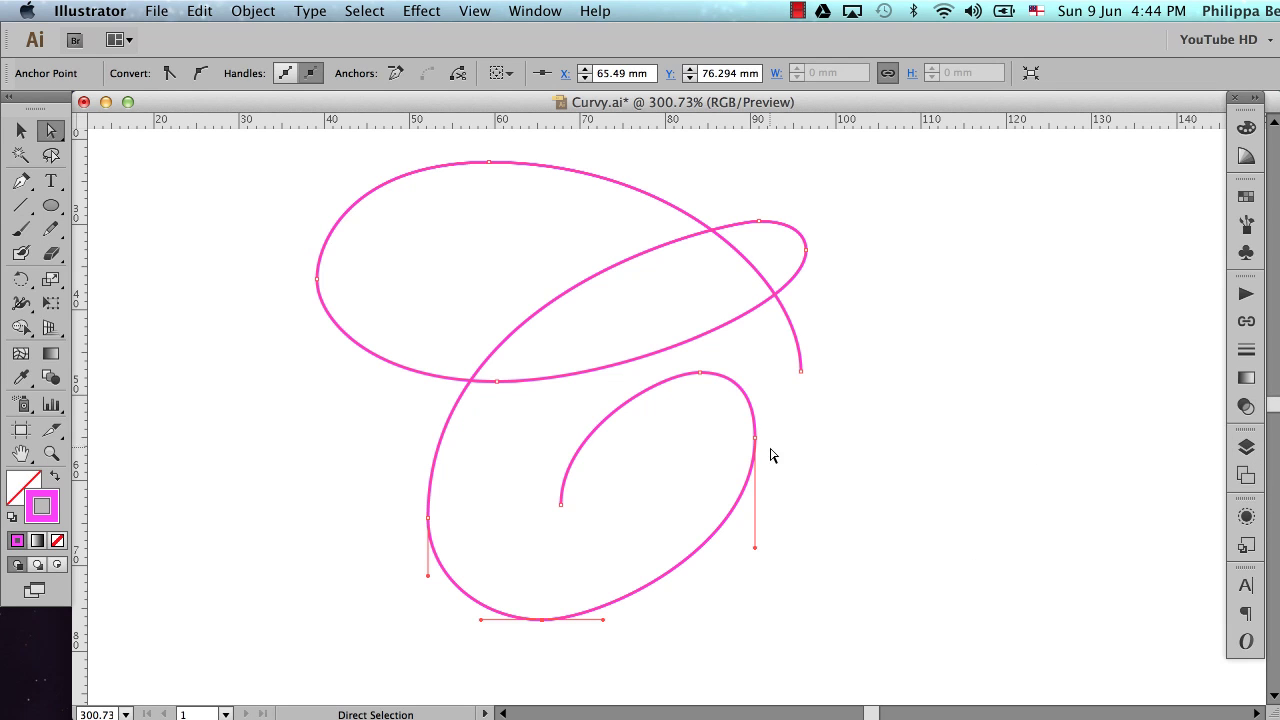
pyautogui.click(770, 598)
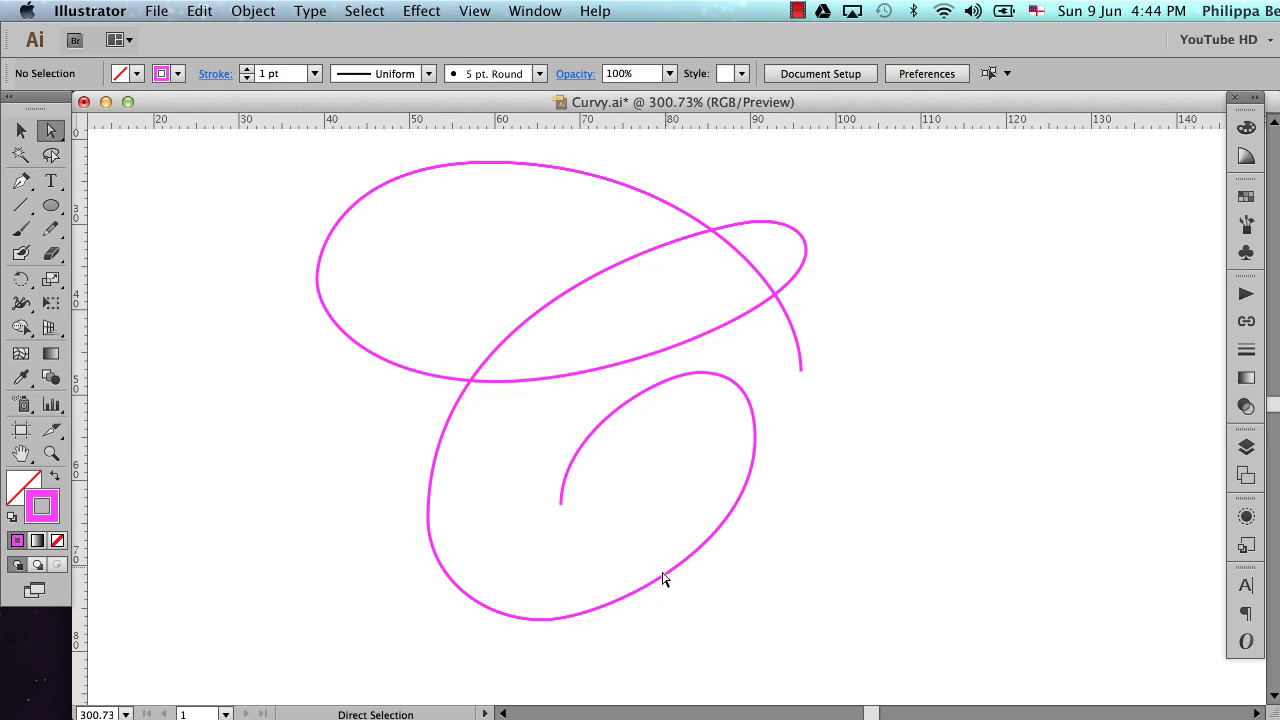
# - Lengthen the bottom and left anchors' handles and reshape the loop's upper-left curve
pyautogui.click(542, 621)
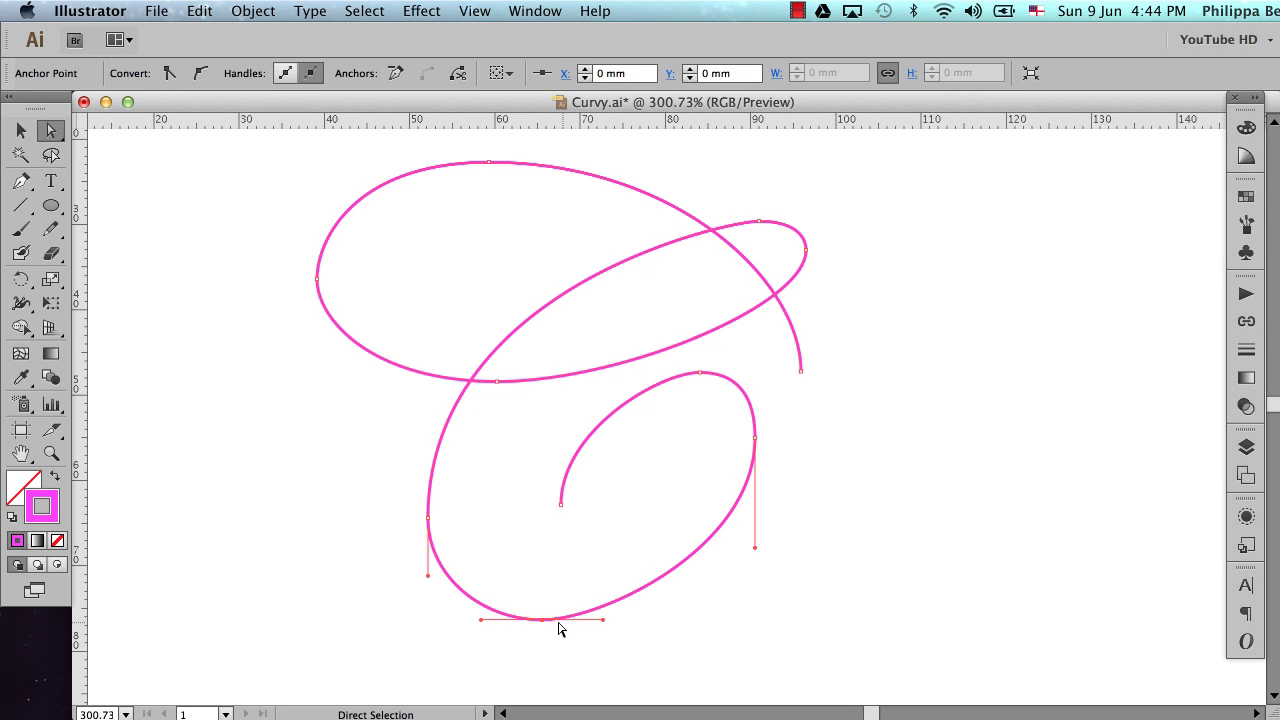
pyautogui.moveTo(606, 621); pyautogui.dragTo(642, 621)
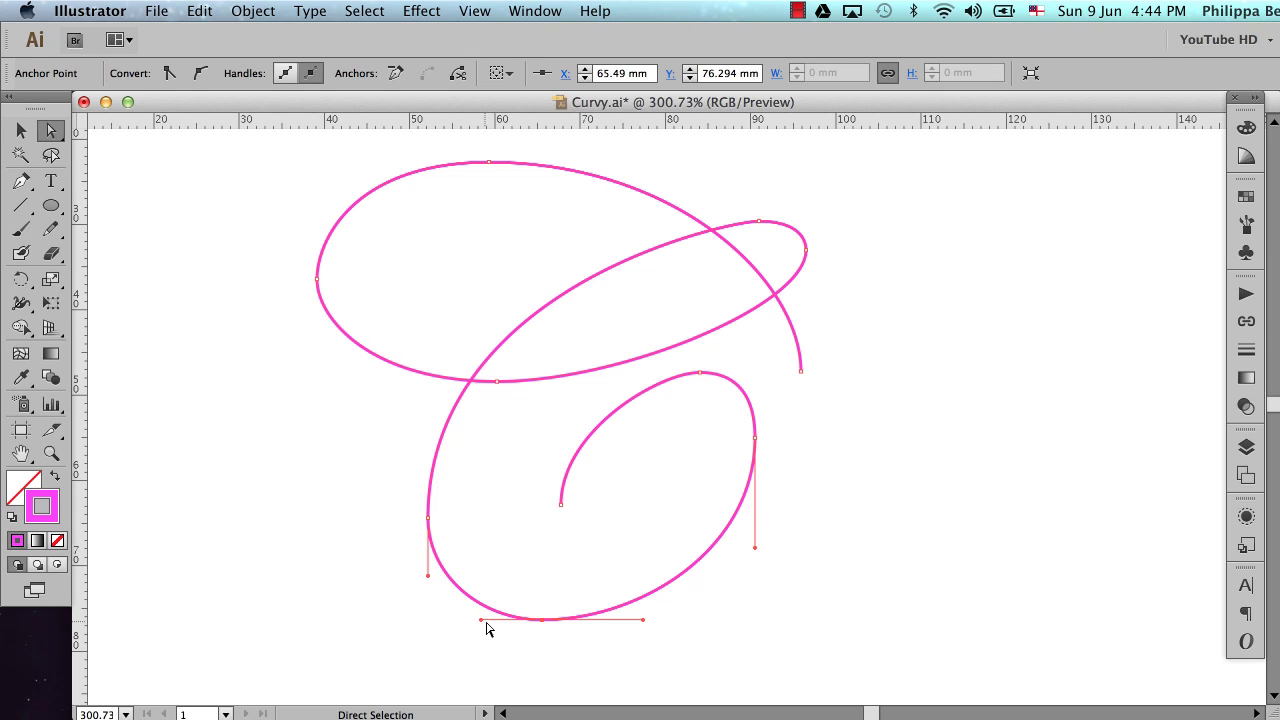
pyautogui.click(317, 279)
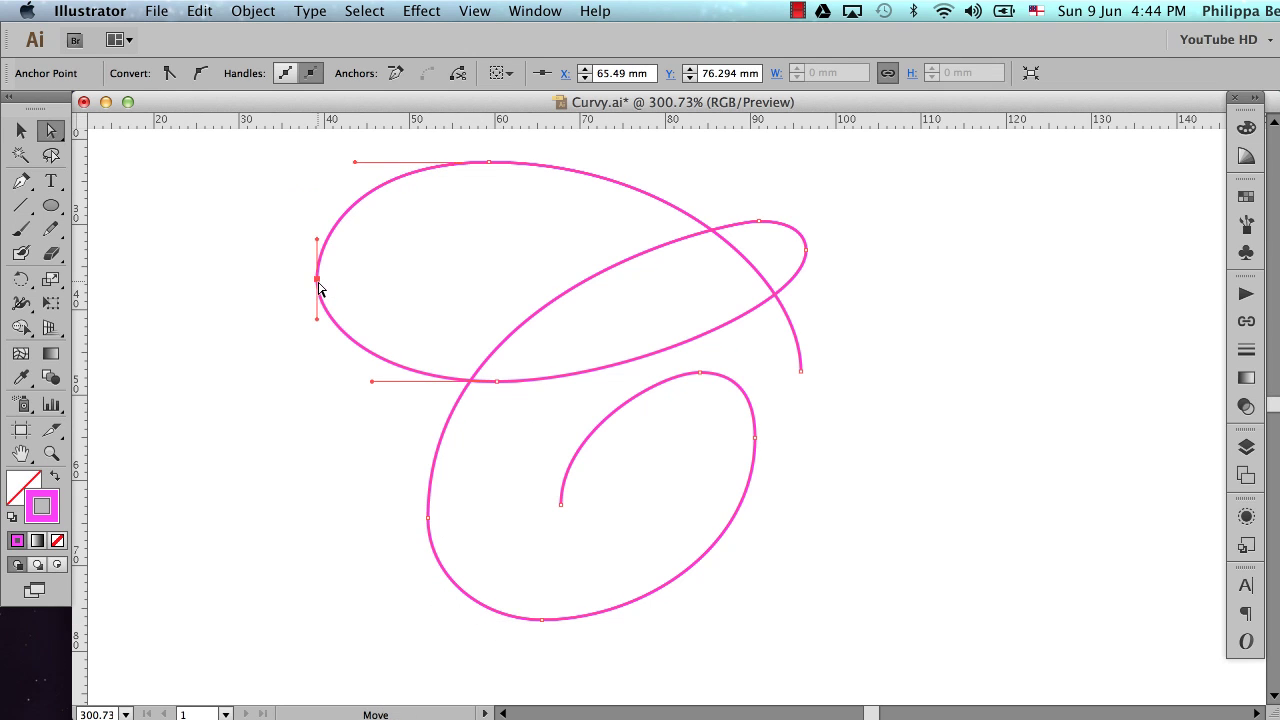
pyautogui.moveTo(318, 297); pyautogui.dragTo(317, 345)
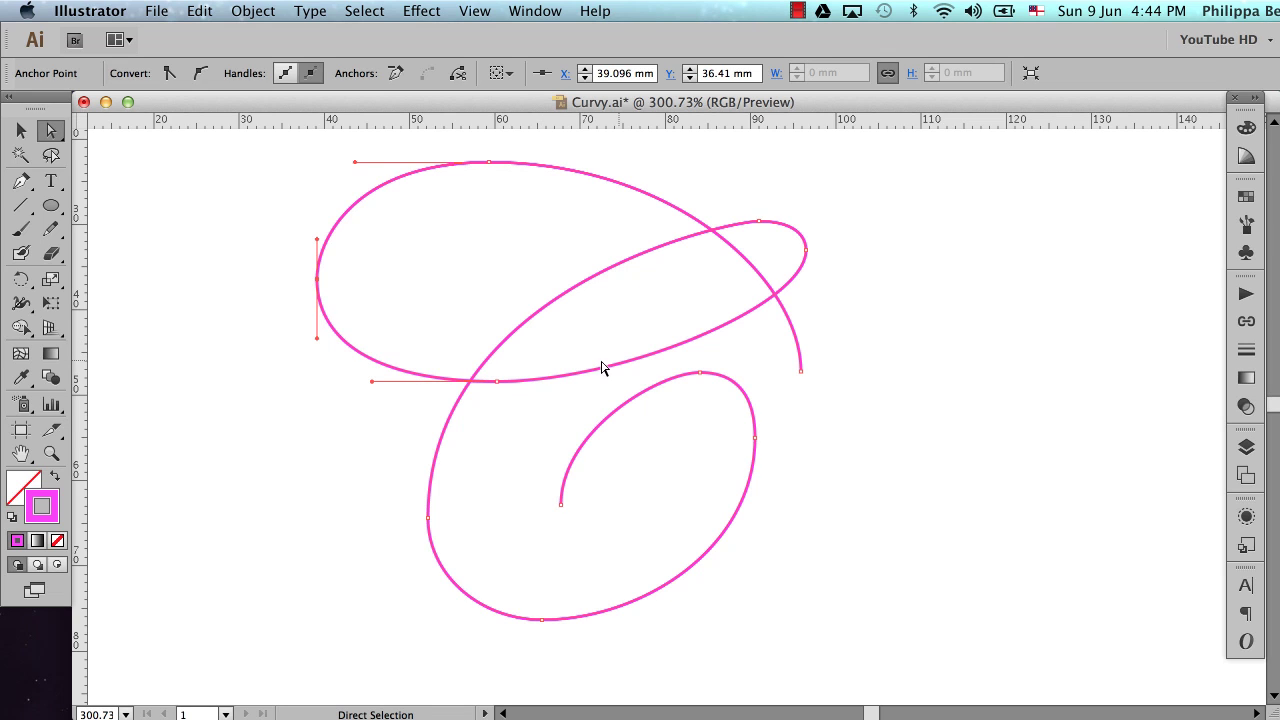
pyautogui.click(760, 222)
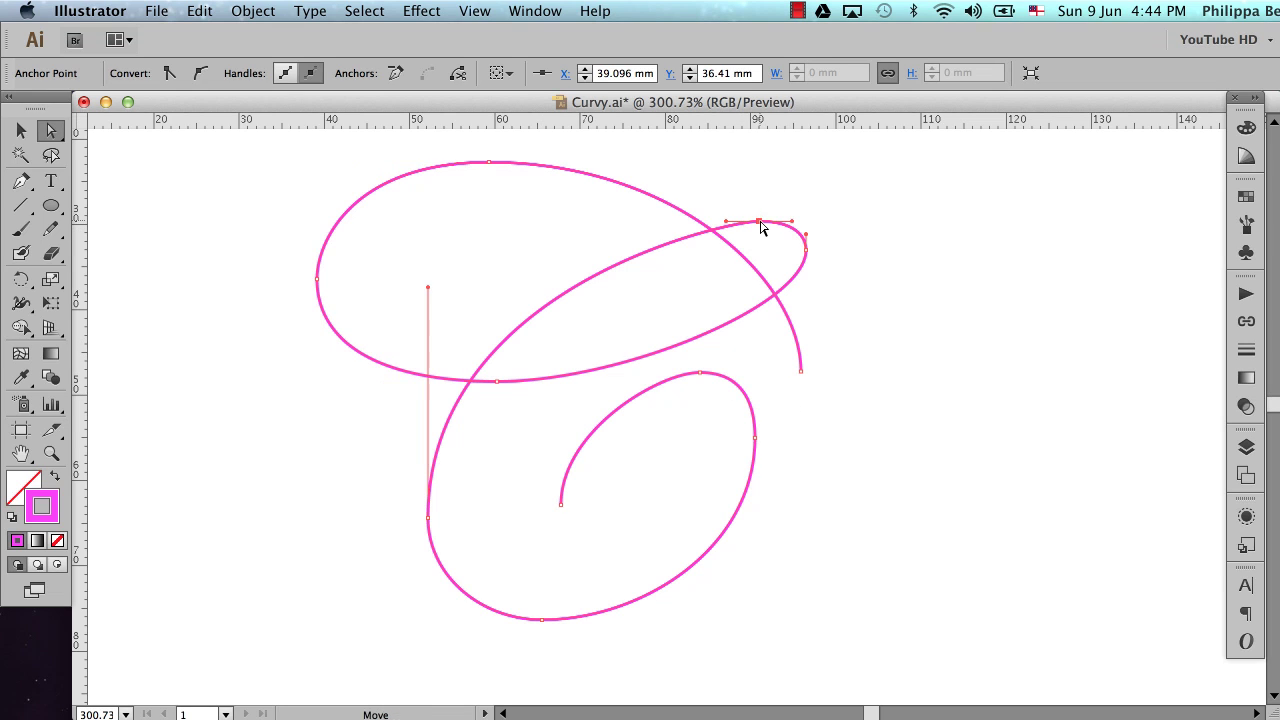
pyautogui.keyDown('shift'); pyautogui.click(690, 224); pyautogui.keyUp('shift')
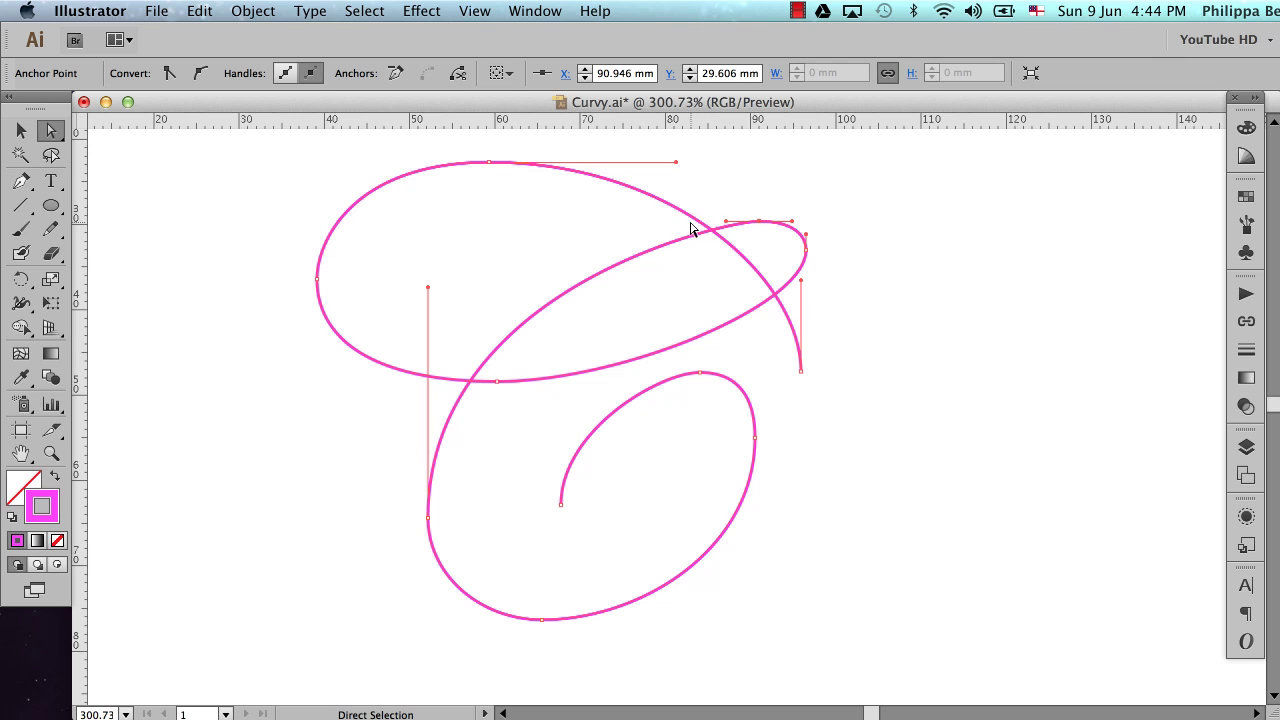
pyautogui.moveTo(726, 224); pyautogui.dragTo(681, 224)
pyautogui.click(851, 260)
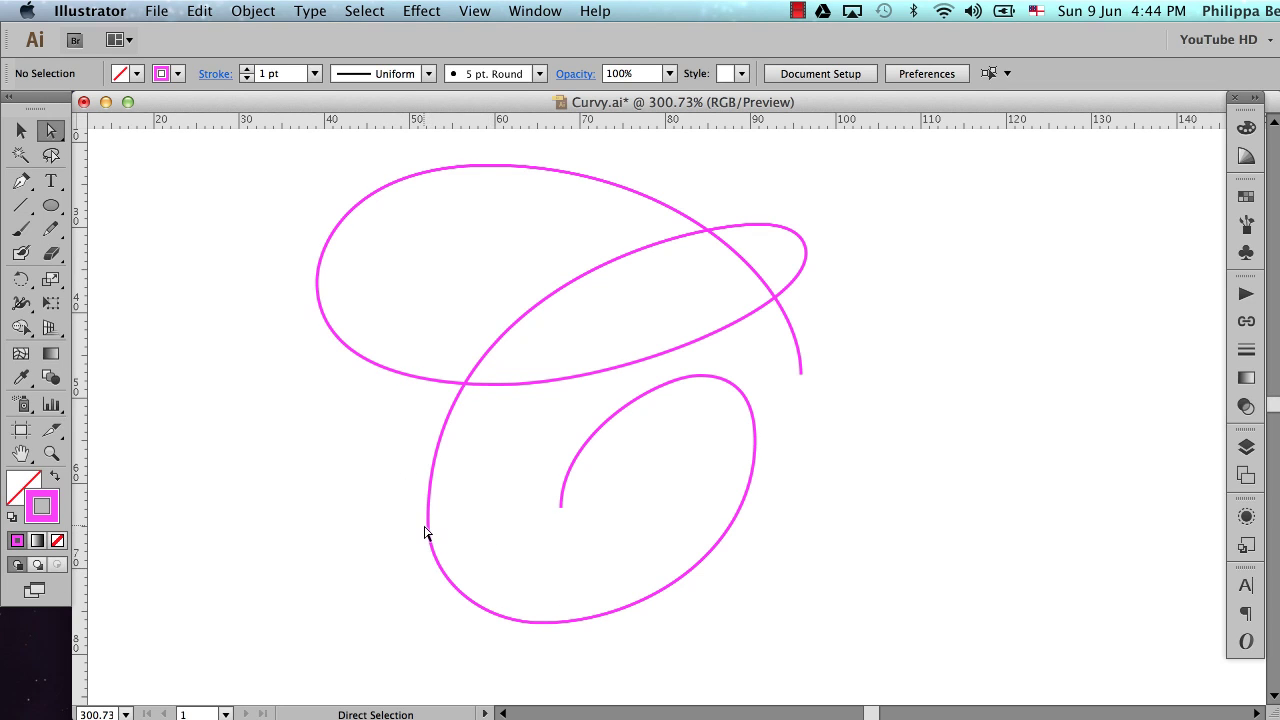
# - Nudge the anchor on the C's left side down 10 pt
pyautogui.click(431, 538)
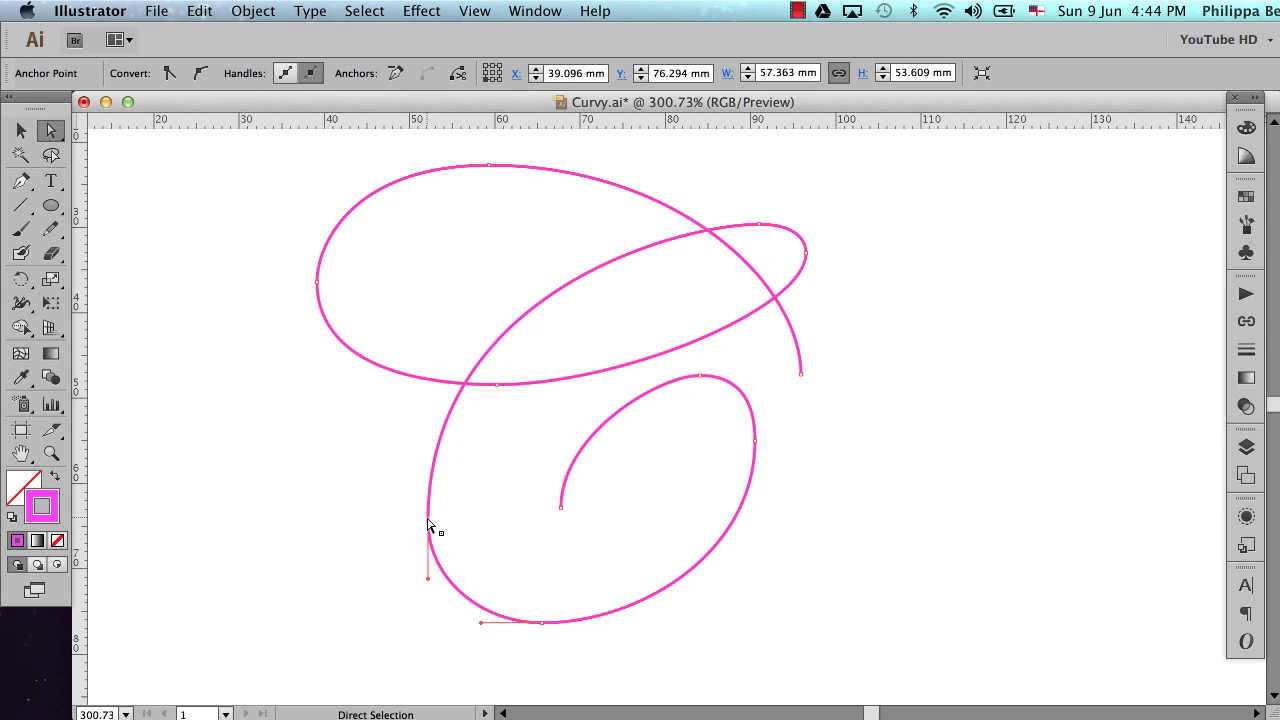
pyautogui.click(429, 522)
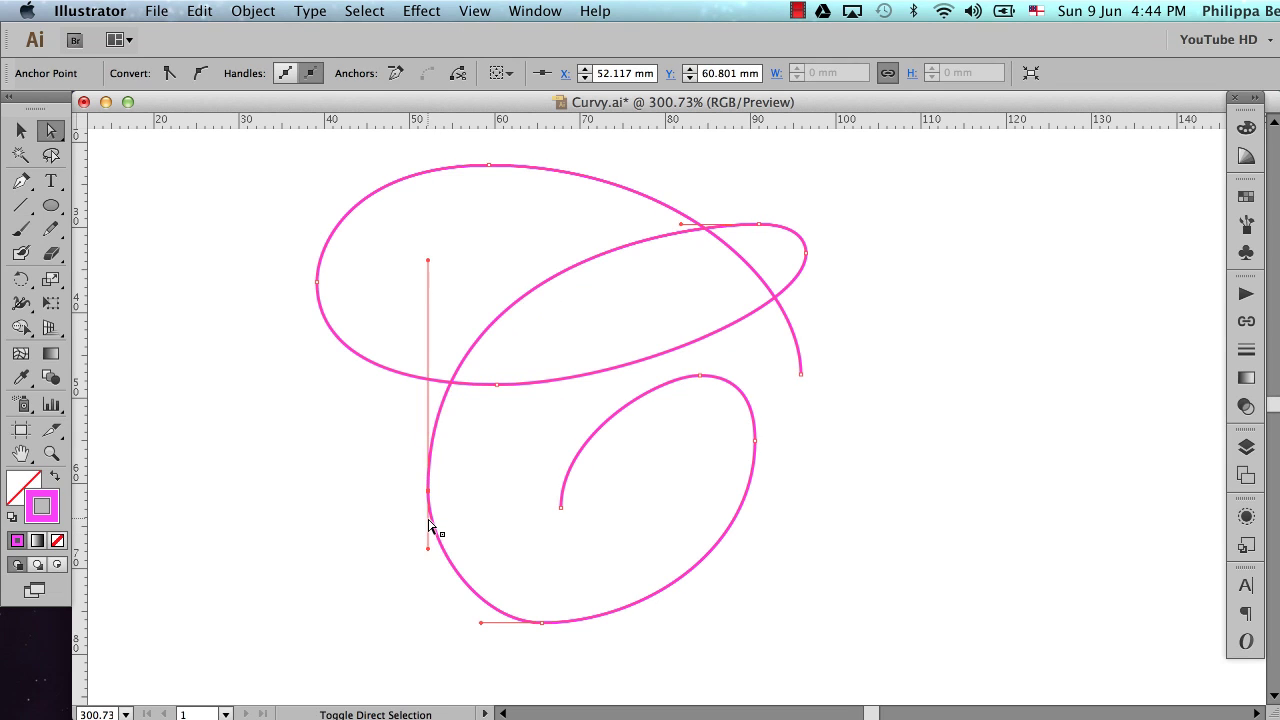
pyautogui.hotkey('shift', 'Down')
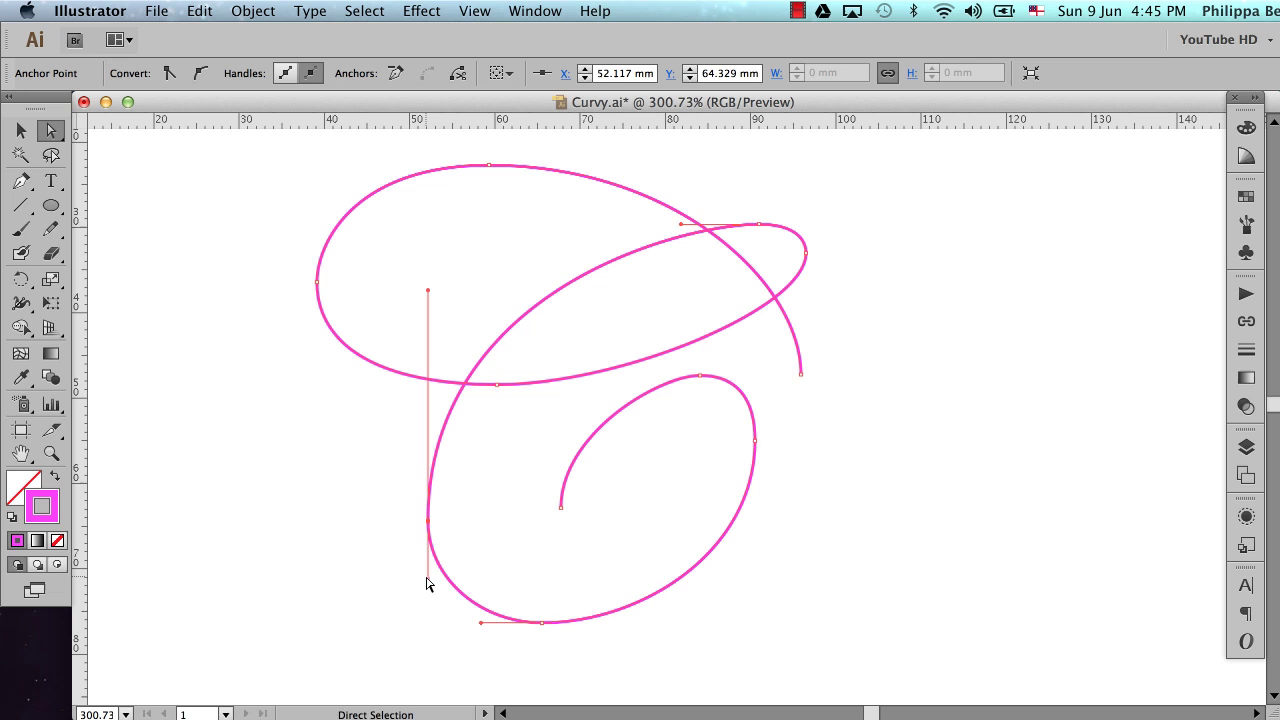
pyautogui.click(545, 541)
pyautogui.scroll(1, 545, 541)
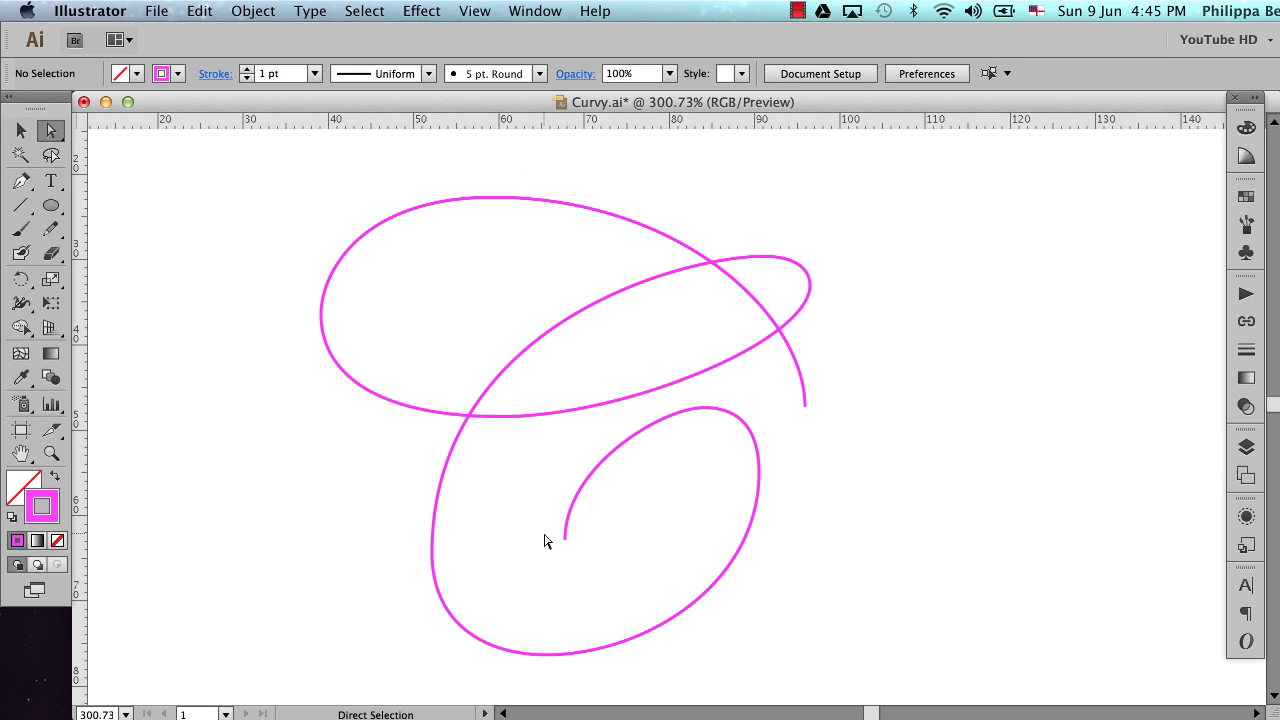
pyautogui.hotkey('shift', 'w')
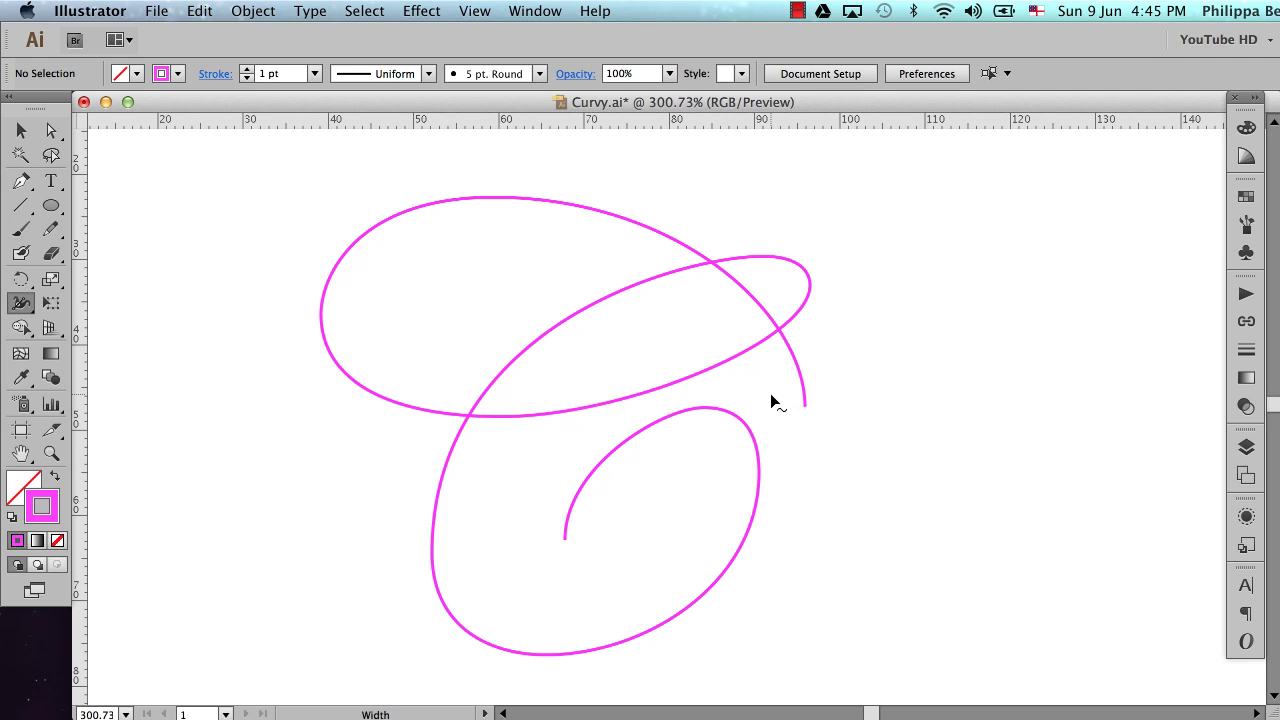
pyautogui.click(1246, 447)
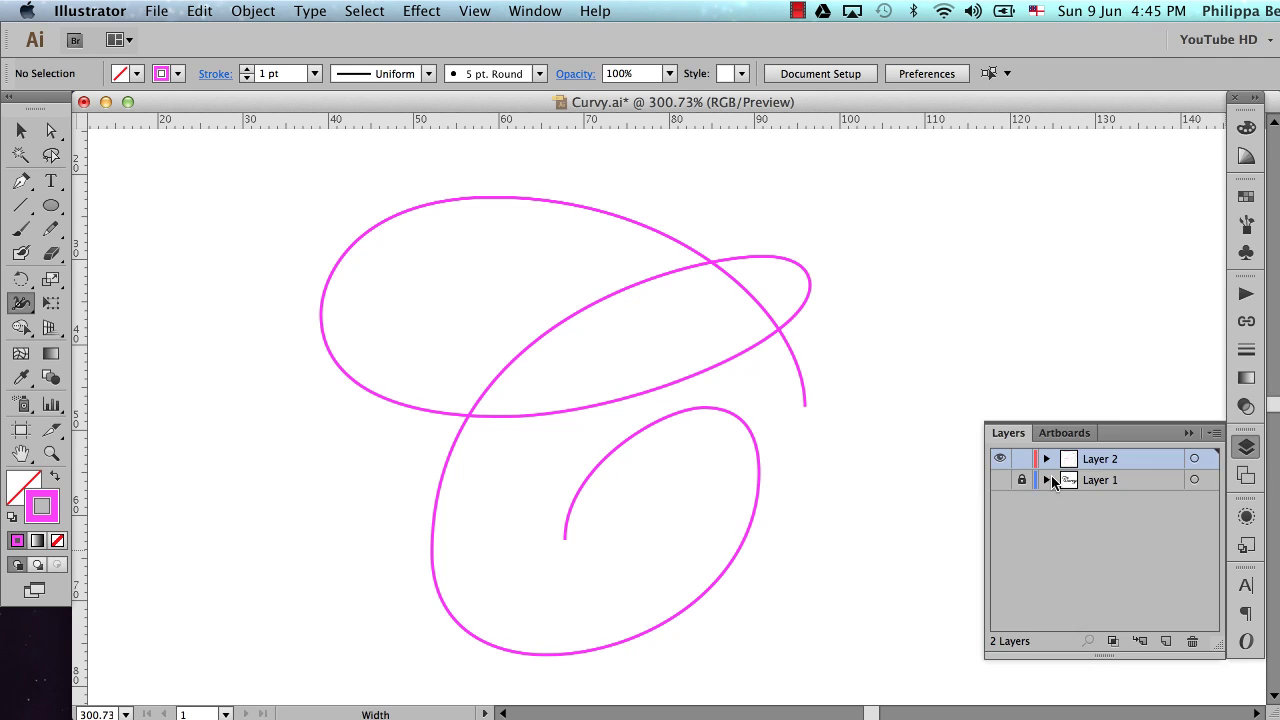
pyautogui.click(1000, 480)
pyautogui.click(1000, 458)
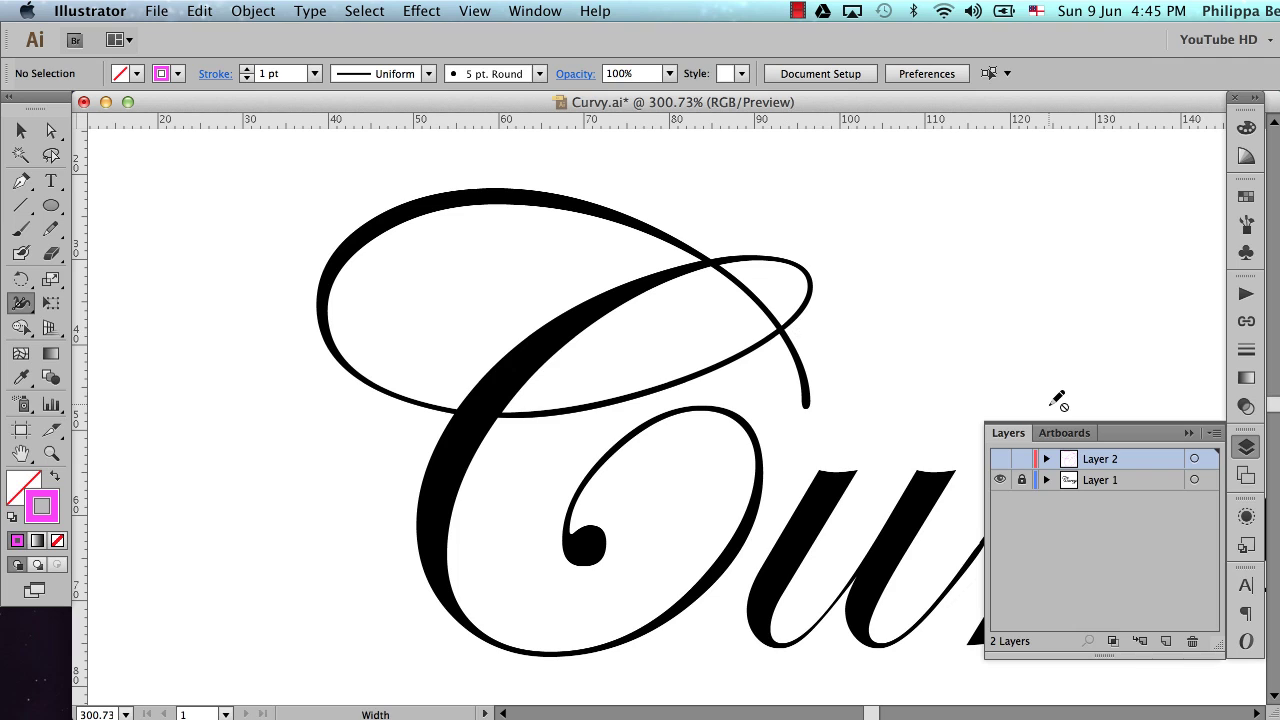
pyautogui.click(1000, 480)
pyautogui.press('super+y')
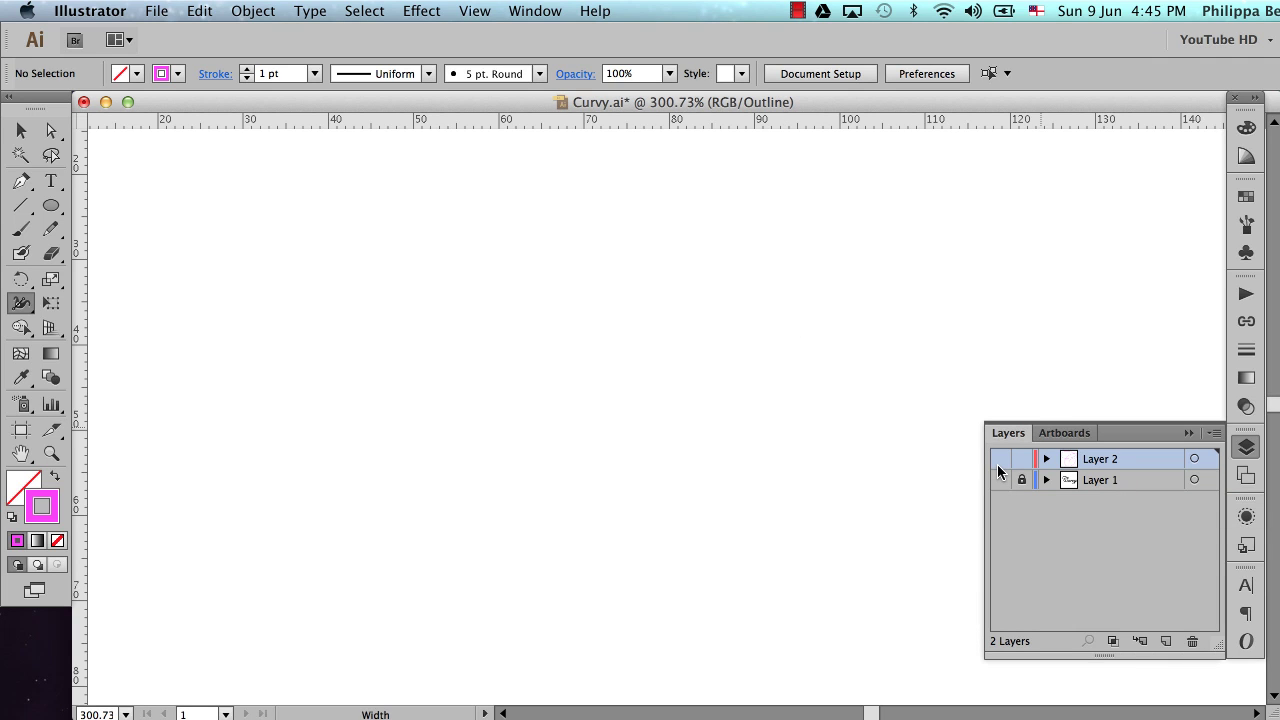
pyautogui.keyDown('alt'); pyautogui.click(1000, 464); pyautogui.keyUp('alt')
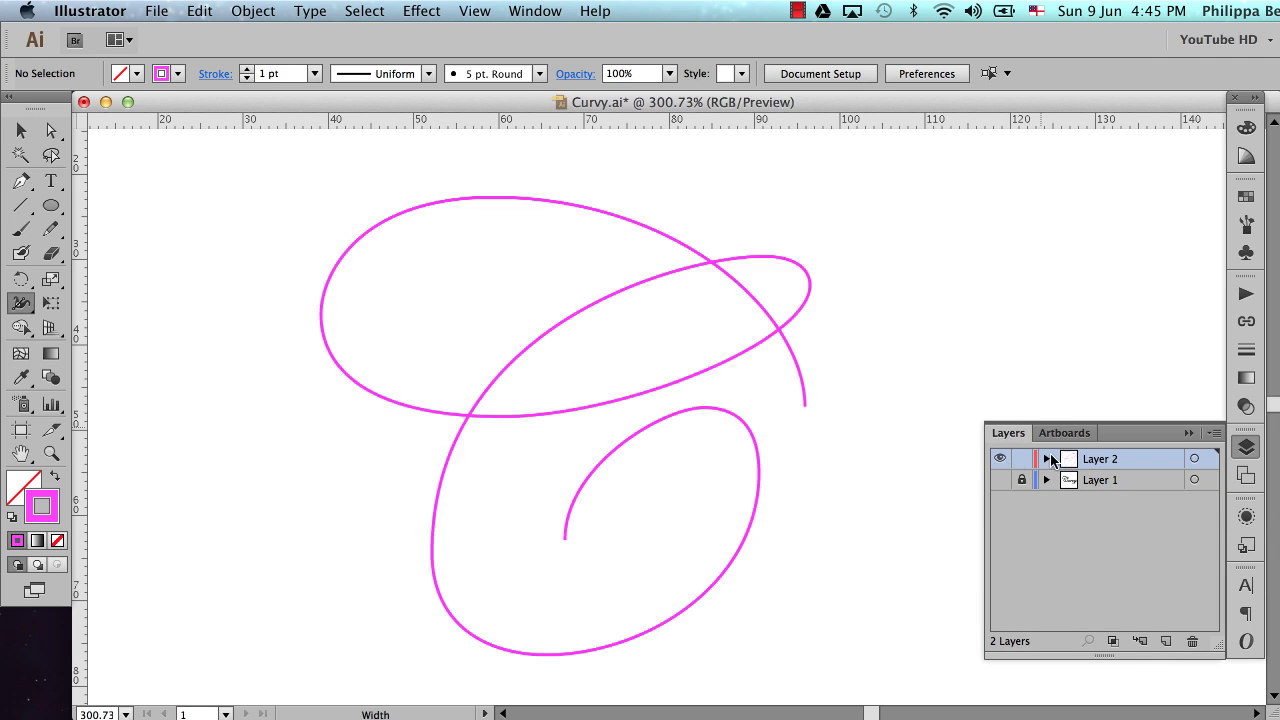
pyautogui.click(1187, 440)
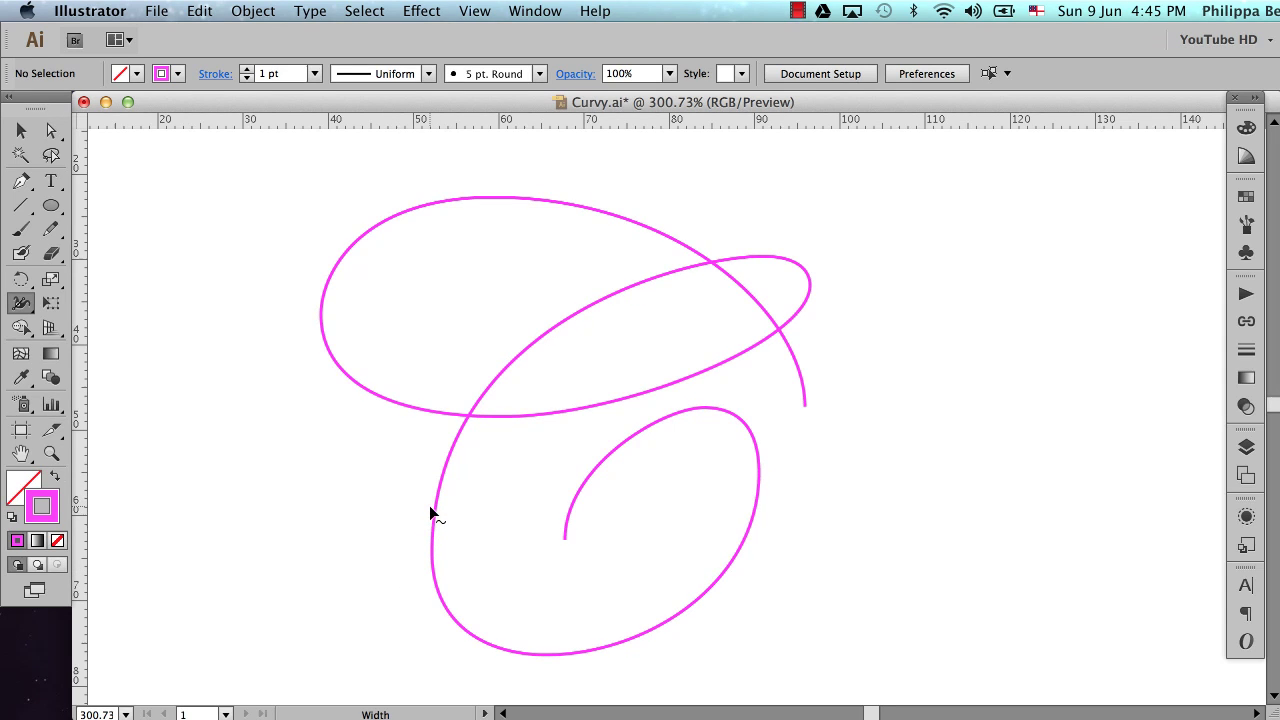
# - Widen the letter stroke overall, tapering the lower loop and the inner loop's top
pyautogui.moveTo(434, 520); pyautogui.dragTo(457, 520)
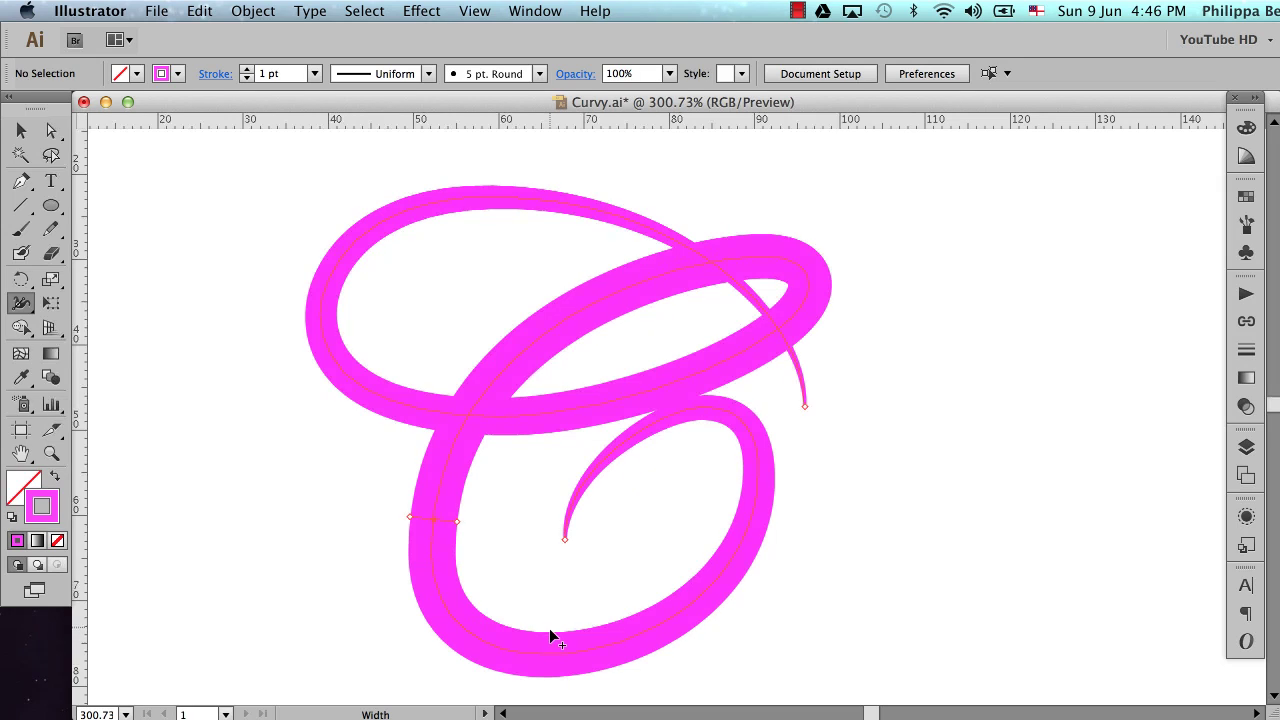
pyautogui.moveTo(552, 642); pyautogui.dragTo(553, 645)
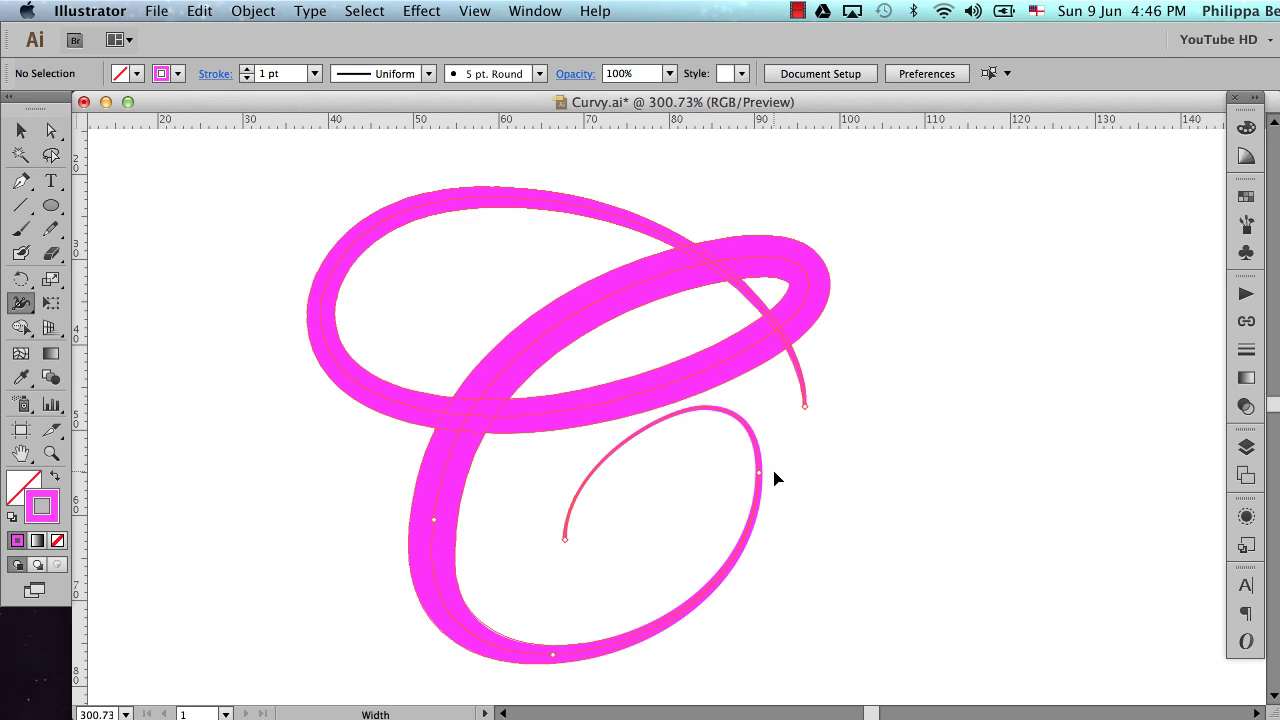
pyautogui.moveTo(749, 480); pyautogui.dragTo(752, 480)
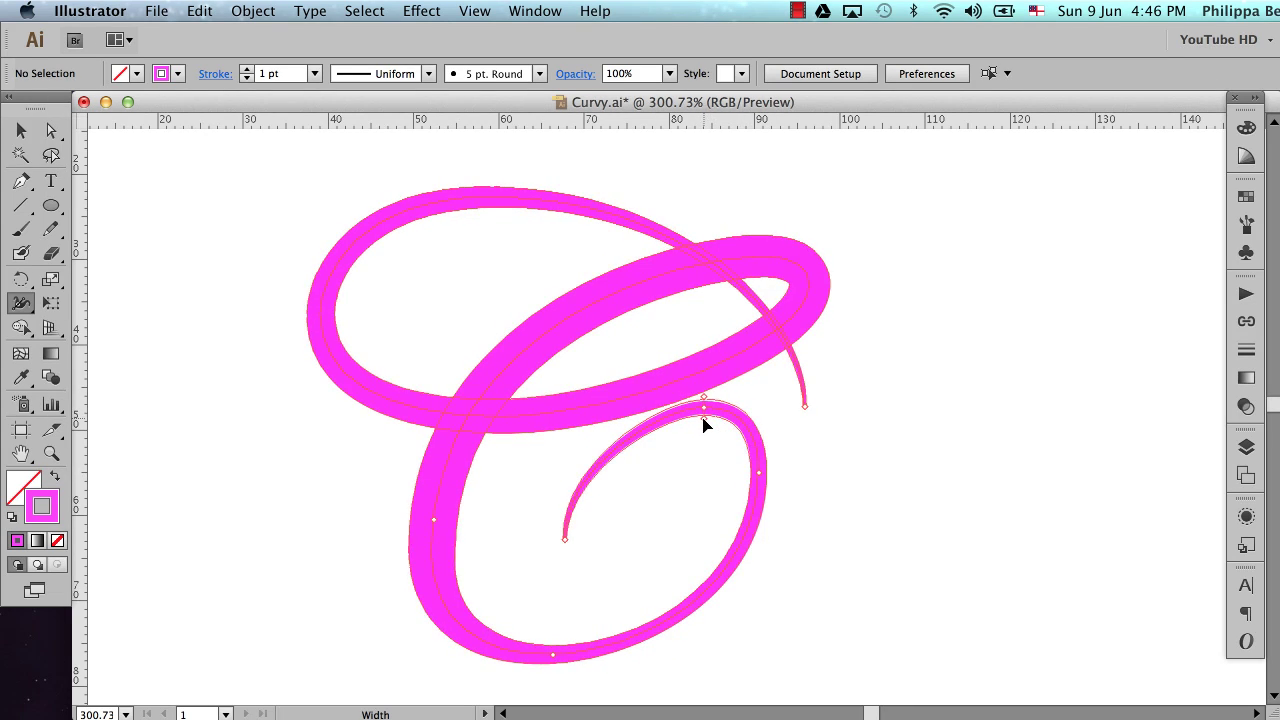
pyautogui.moveTo(704, 424); pyautogui.dragTo(703, 412)
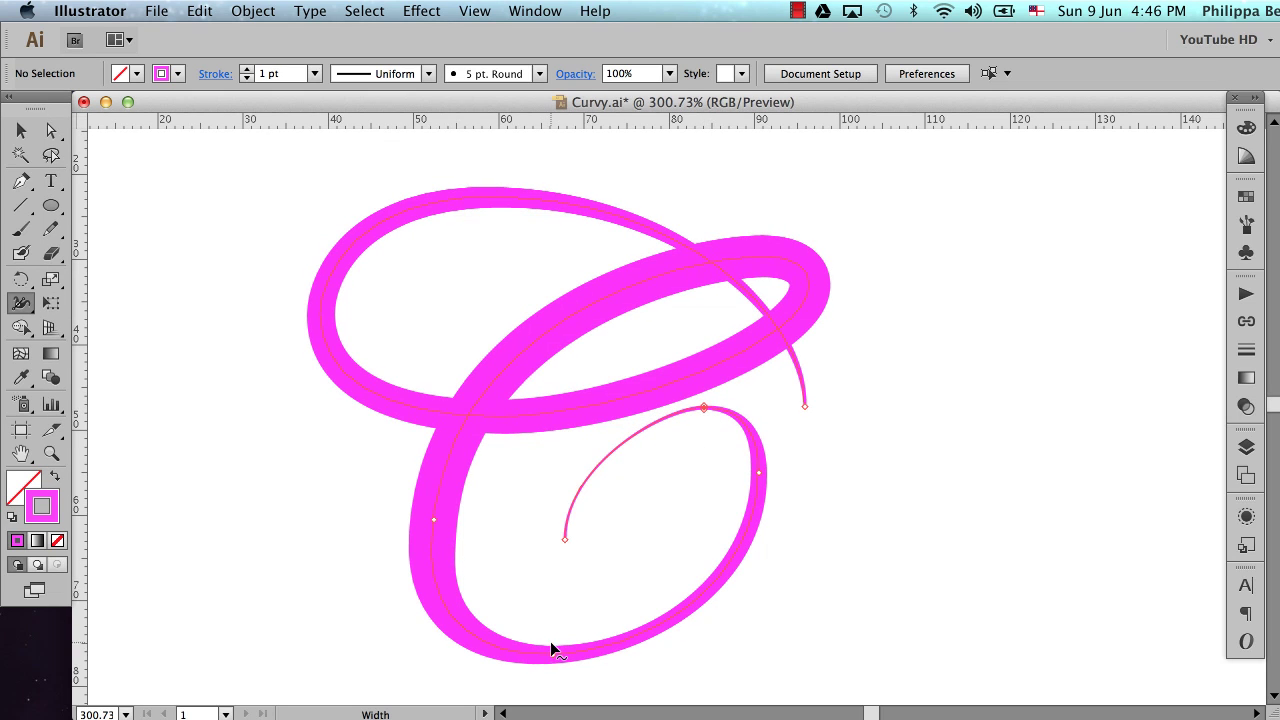
pyautogui.moveTo(550, 645); pyautogui.dragTo(550, 646)
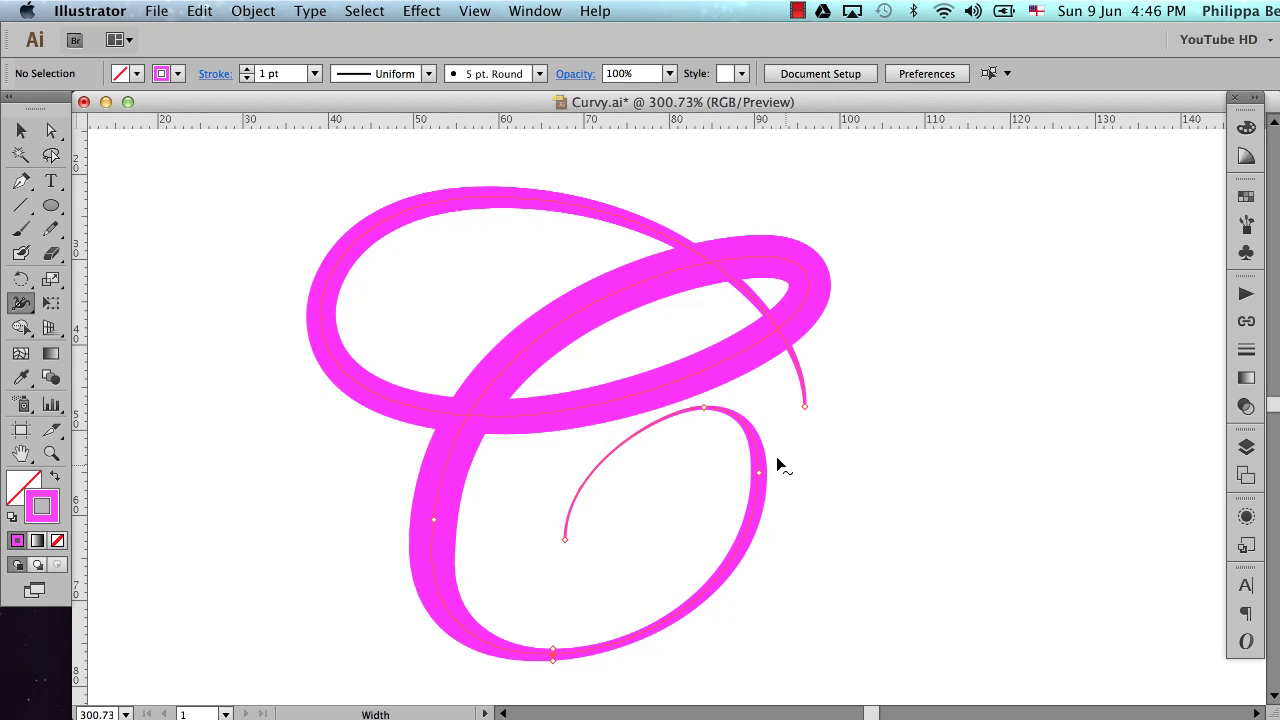
# - Thin the upper loop's stroke and change Layer 2's layer colour to Cyan
pyautogui.click(512, 425)
pyautogui.moveTo(512, 428); pyautogui.dragTo(512, 421)
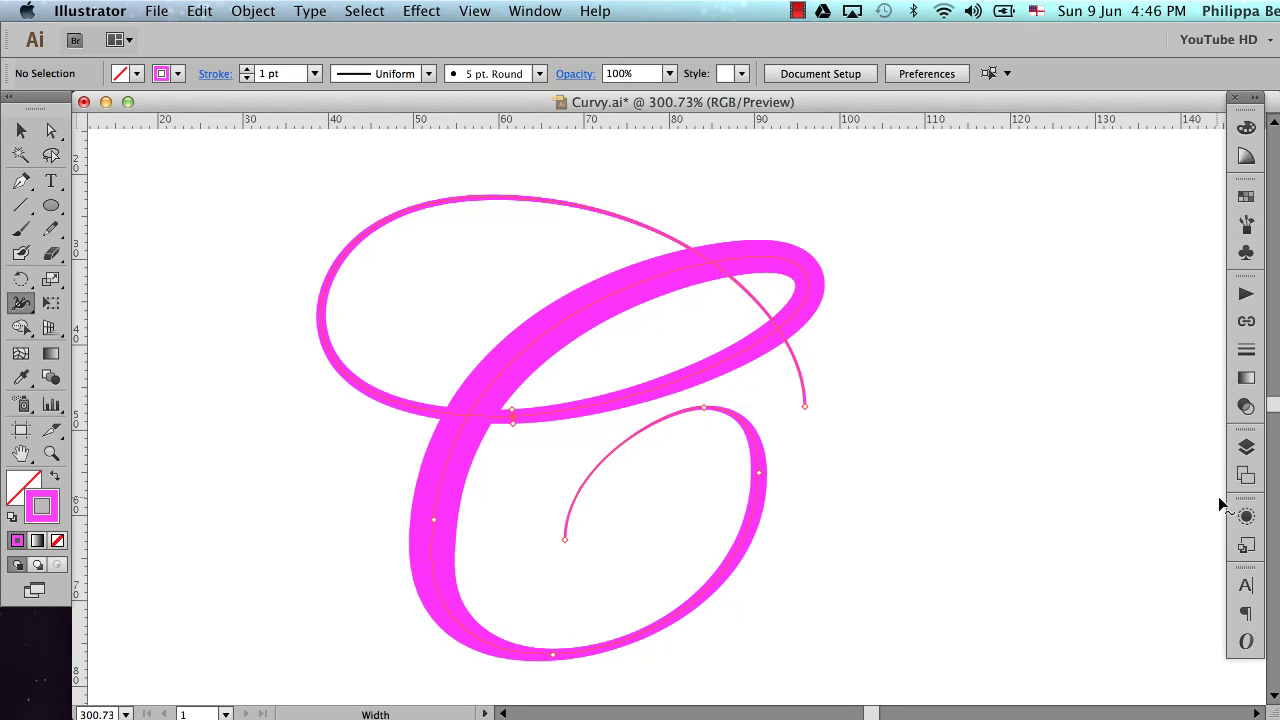
pyautogui.click(1246, 447)
pyautogui.doubleClick(1134, 460)
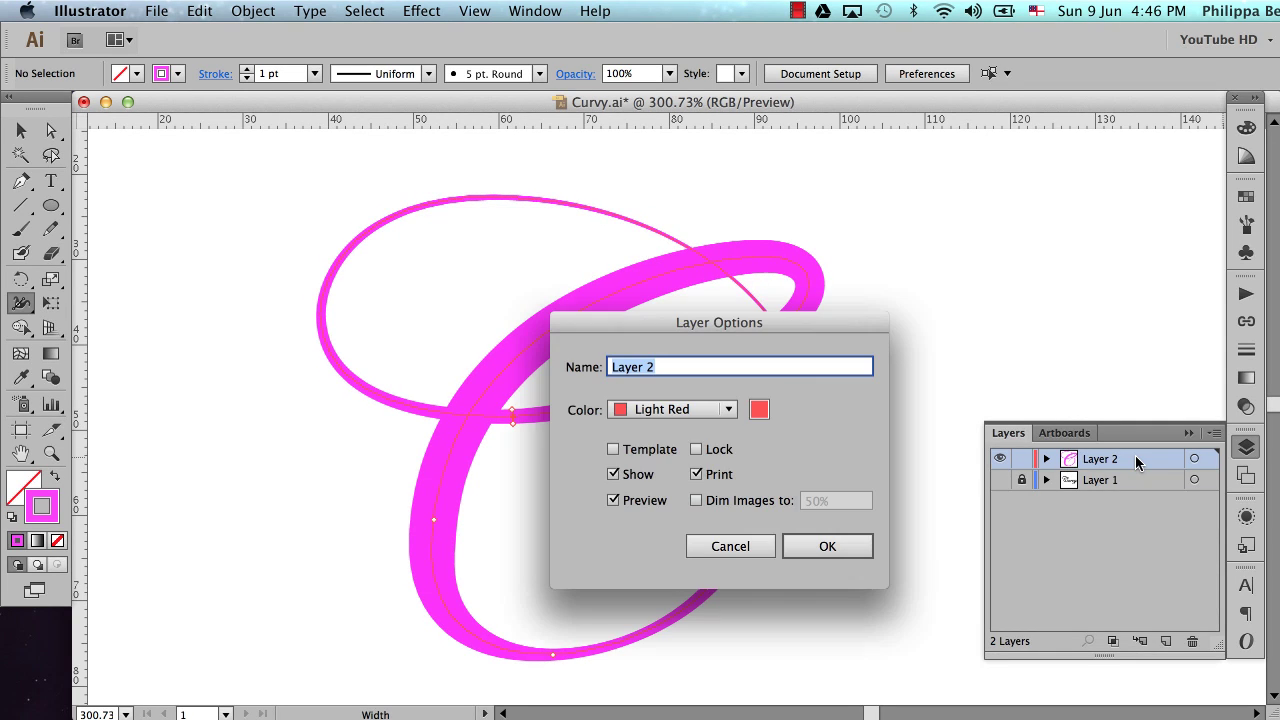
pyautogui.click(680, 409)
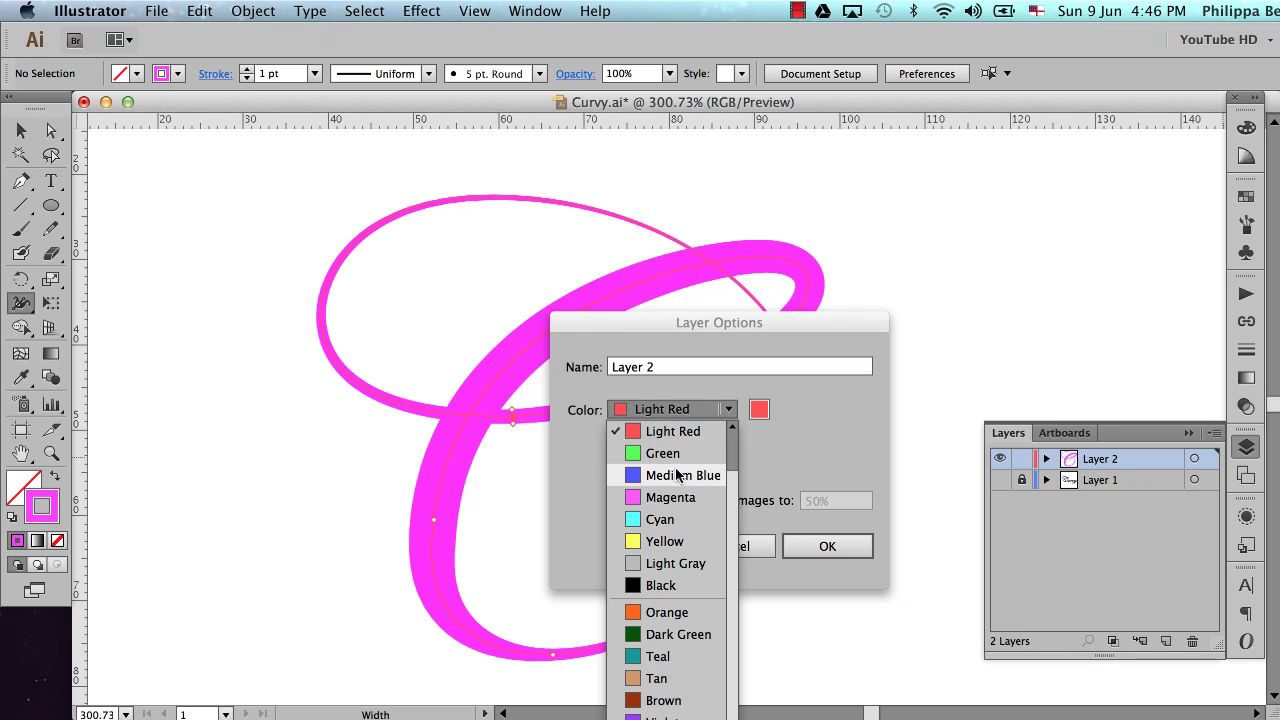
pyautogui.click(668, 519)
pyautogui.click(818, 548)
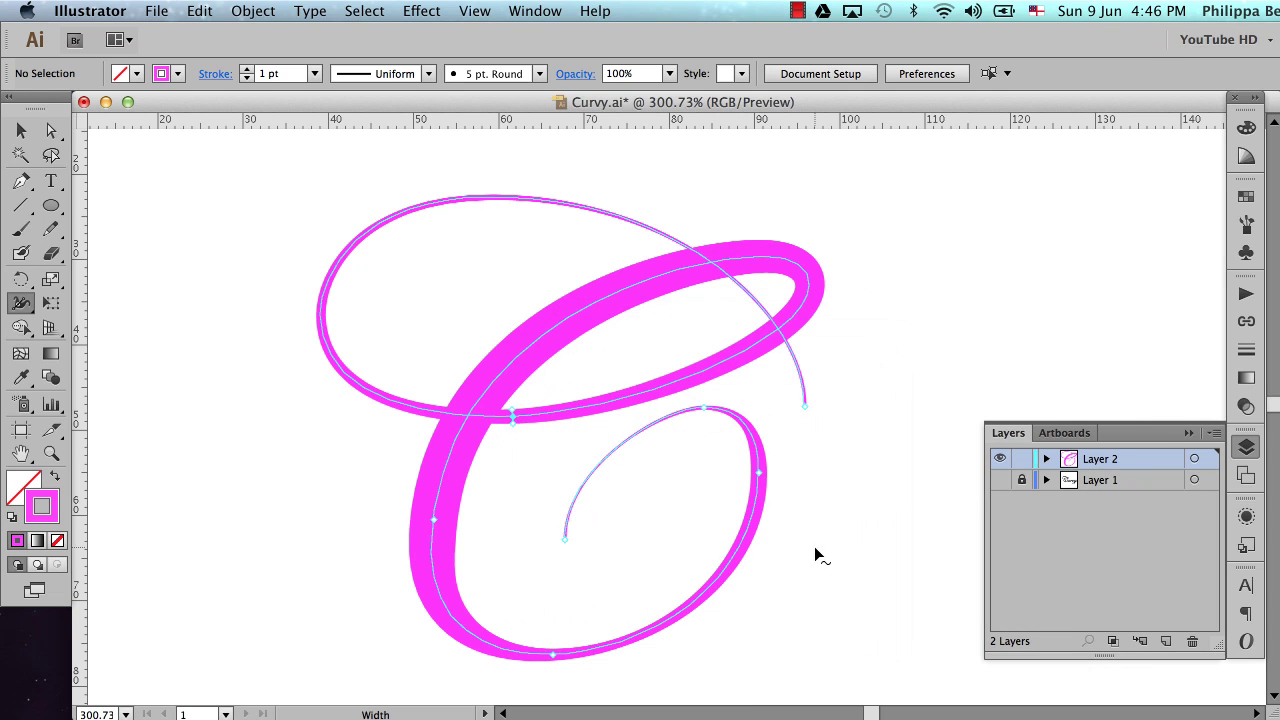
pyautogui.click(1189, 432)
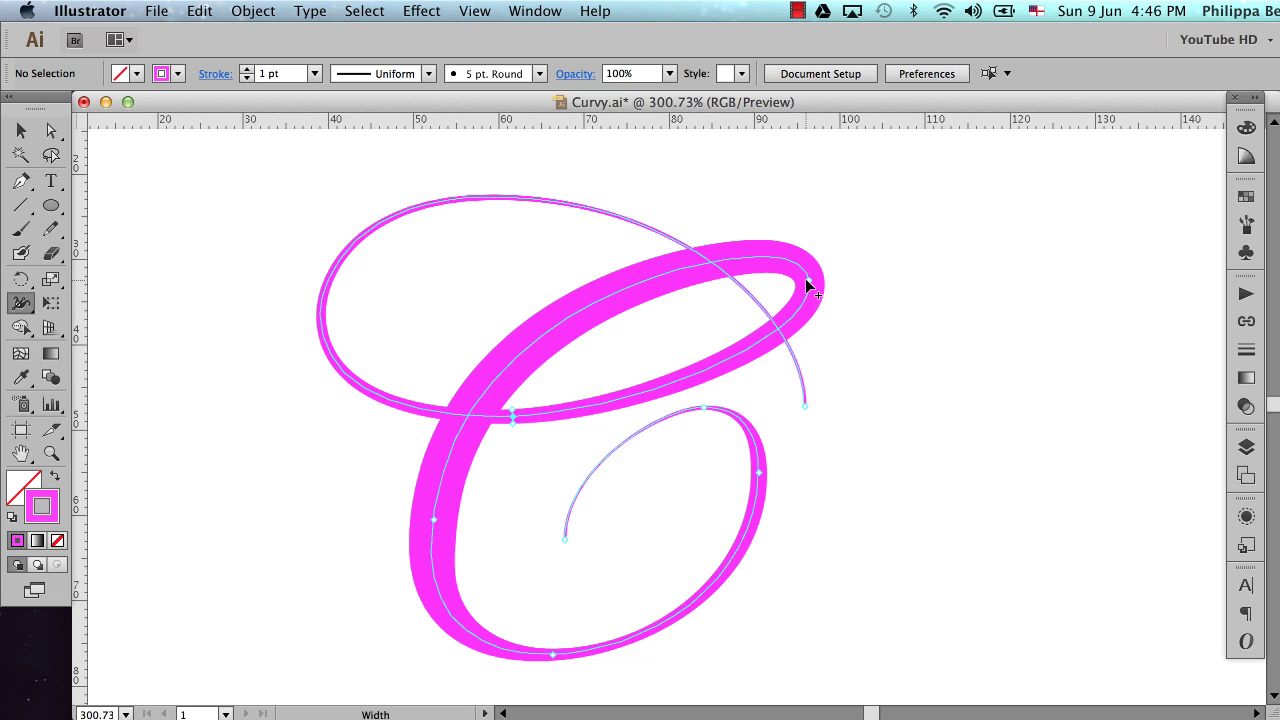
# - Narrow the top-right end and lower-right curve, and widen the top of the loop
pyautogui.moveTo(814, 286)
pyautogui.mouseDown()
pyautogui.moveTo(797, 291)
pyautogui.moveTo(762, 255)
pyautogui.moveTo(760, 268)
pyautogui.mouseUp()
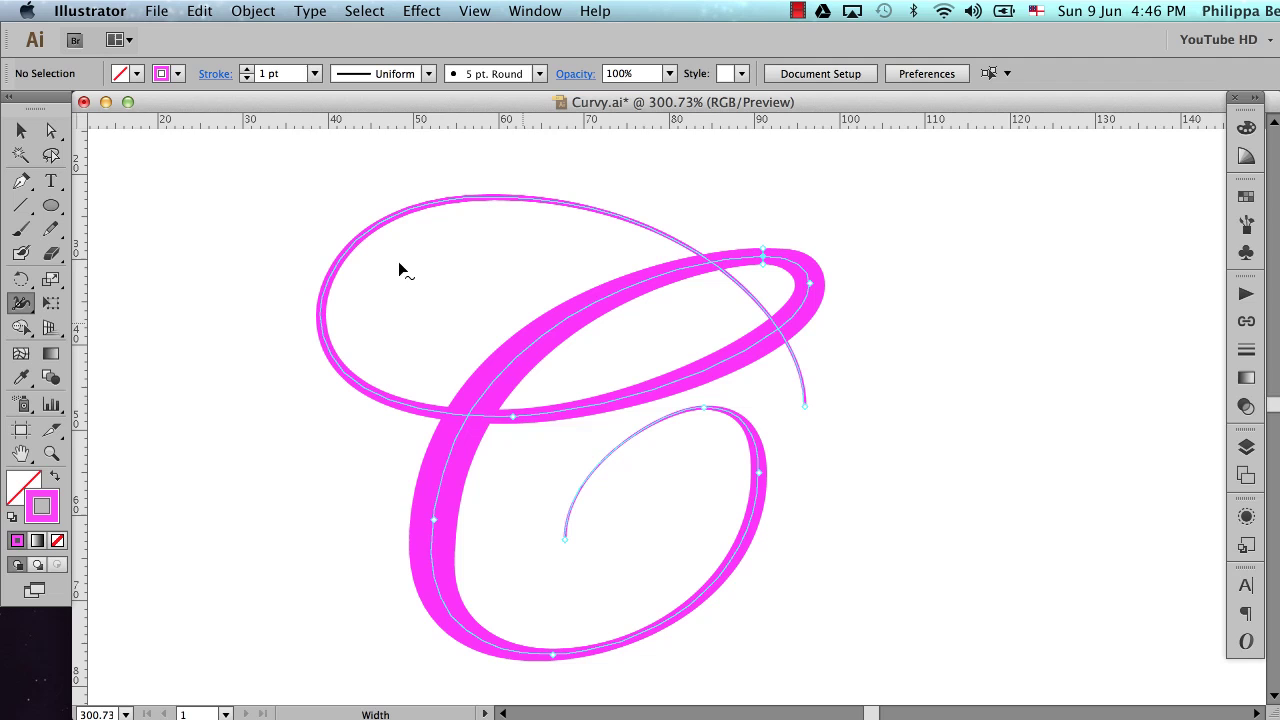
pyautogui.moveTo(455, 202); pyautogui.dragTo(458, 217)
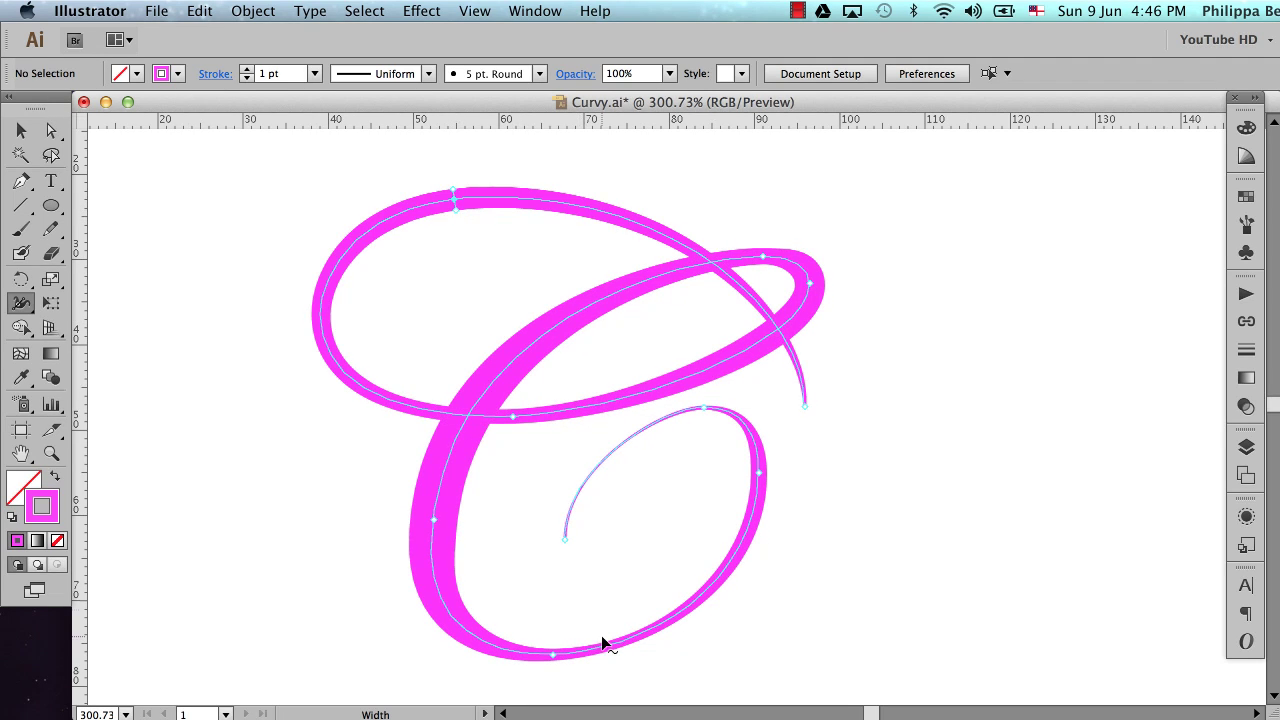
pyautogui.moveTo(554, 658); pyautogui.dragTo(555, 665)
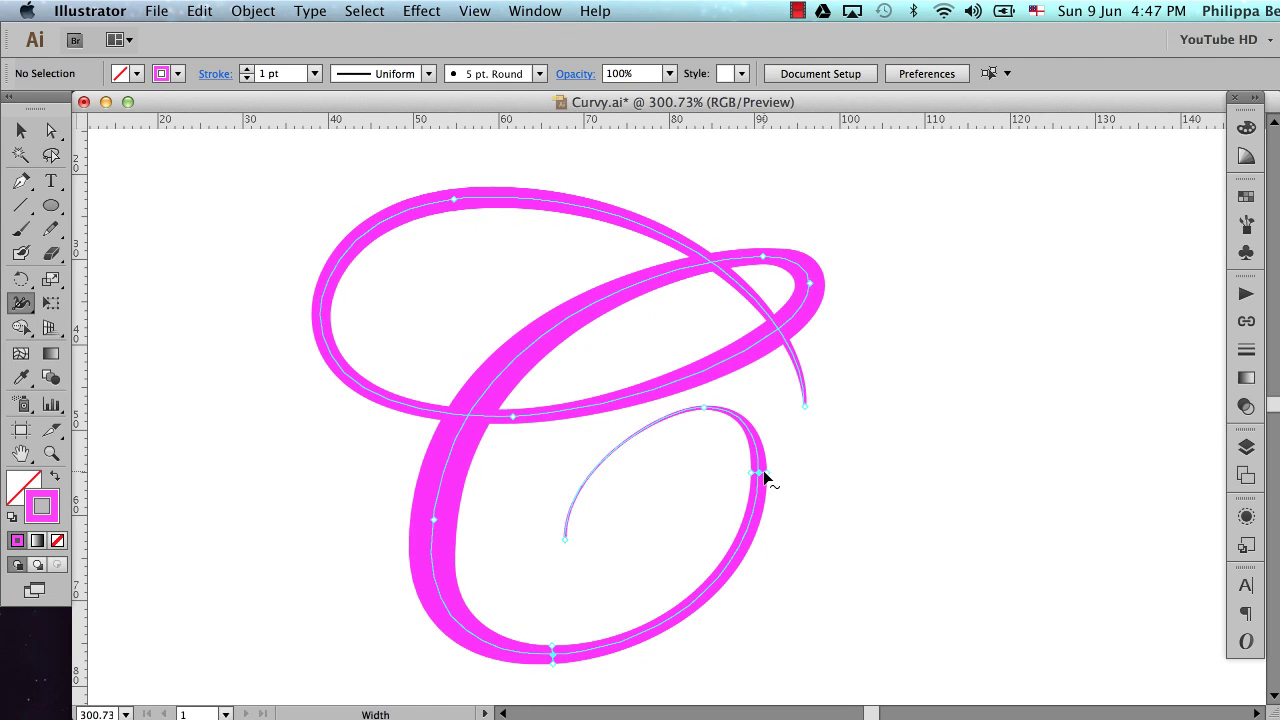
pyautogui.moveTo(765, 480); pyautogui.dragTo(766, 481)
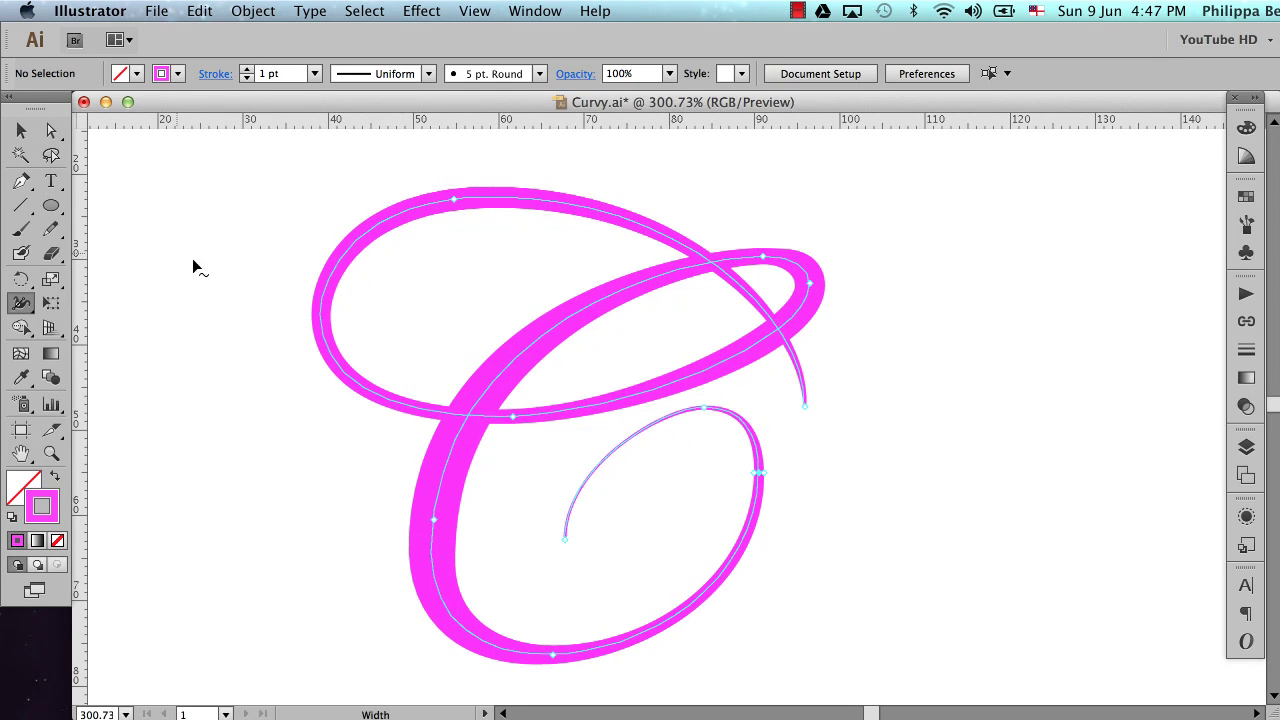
pyautogui.click(513, 428)
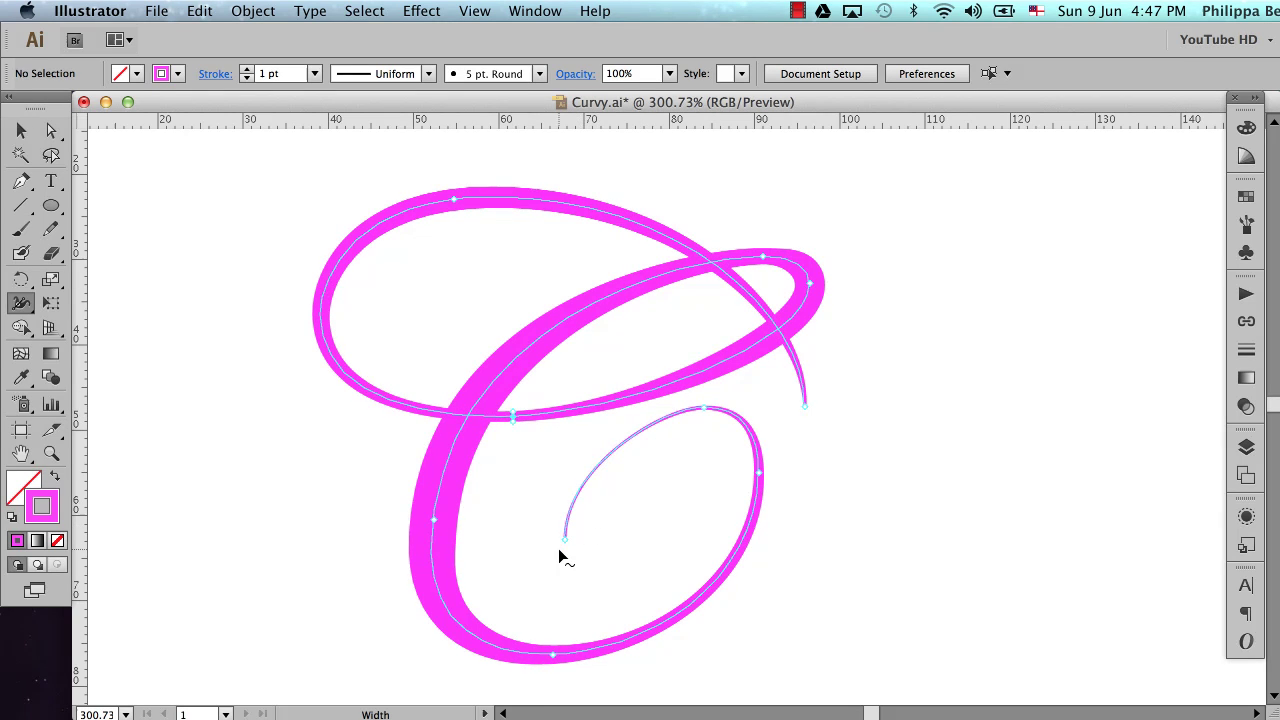
# - Reselect the C path and narrow the loop's stroke at its left edge
pyautogui.press('v')
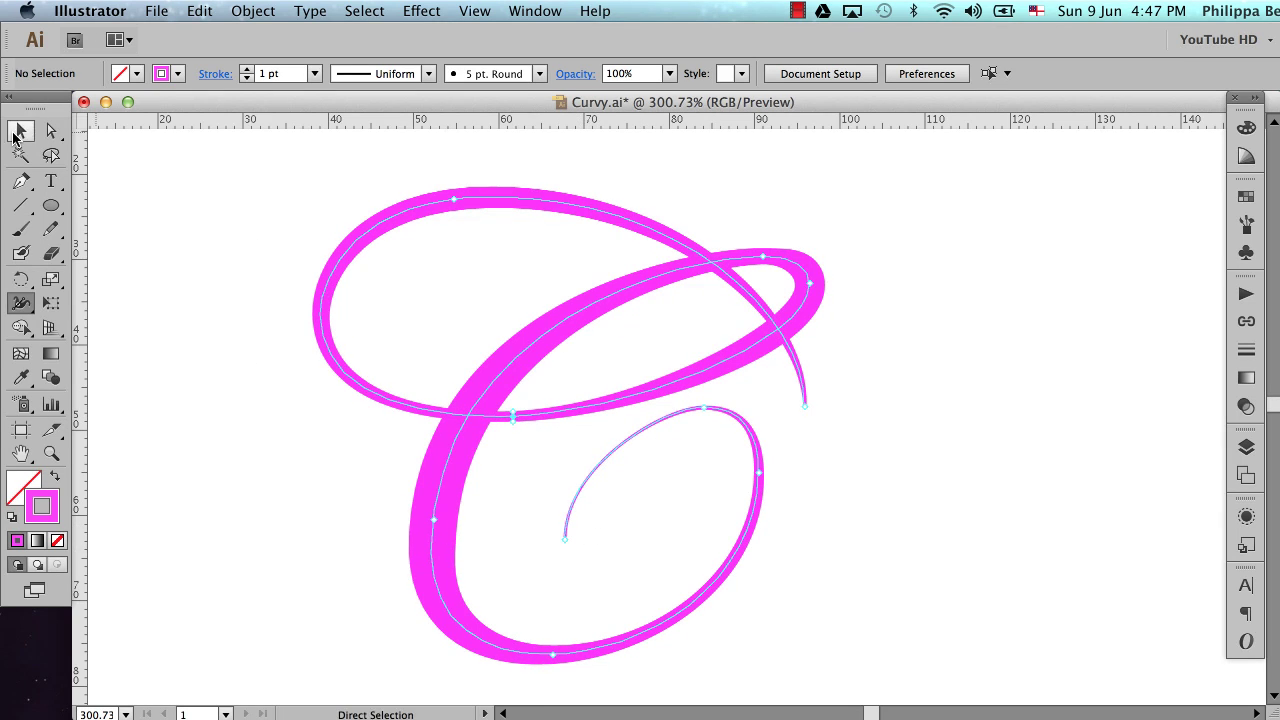
pyautogui.click(318, 452)
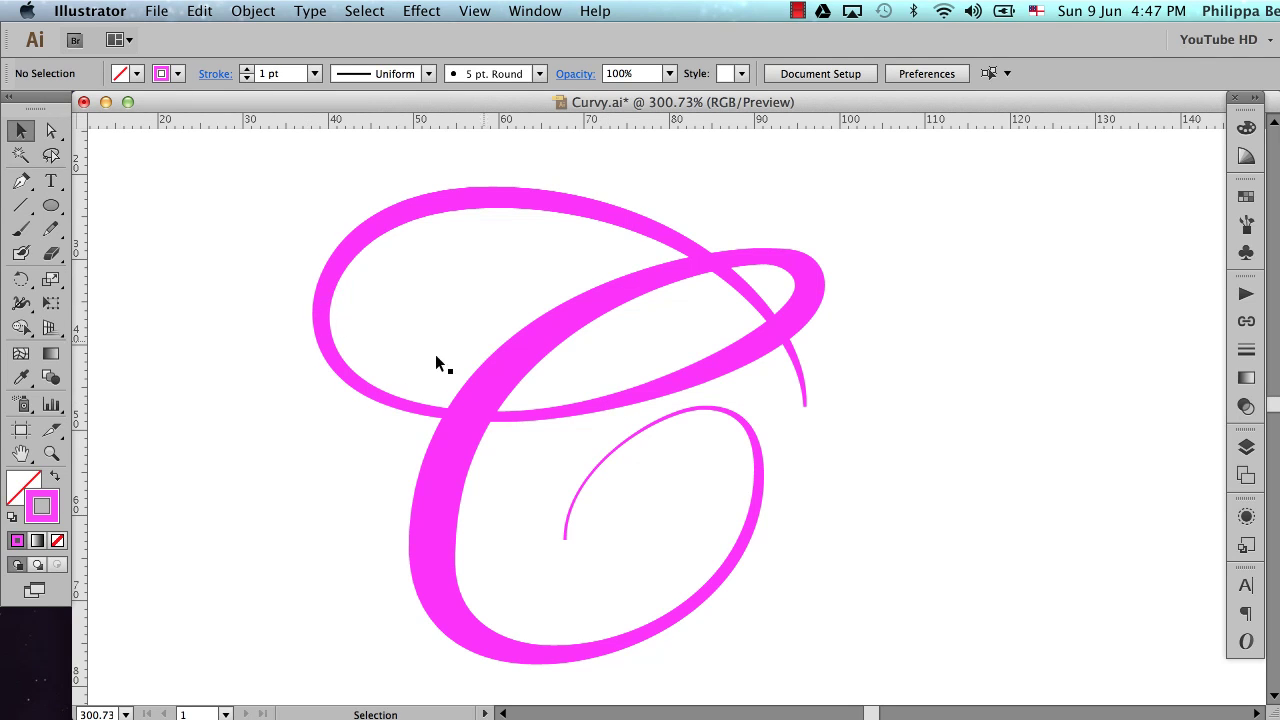
pyautogui.click(786, 267)
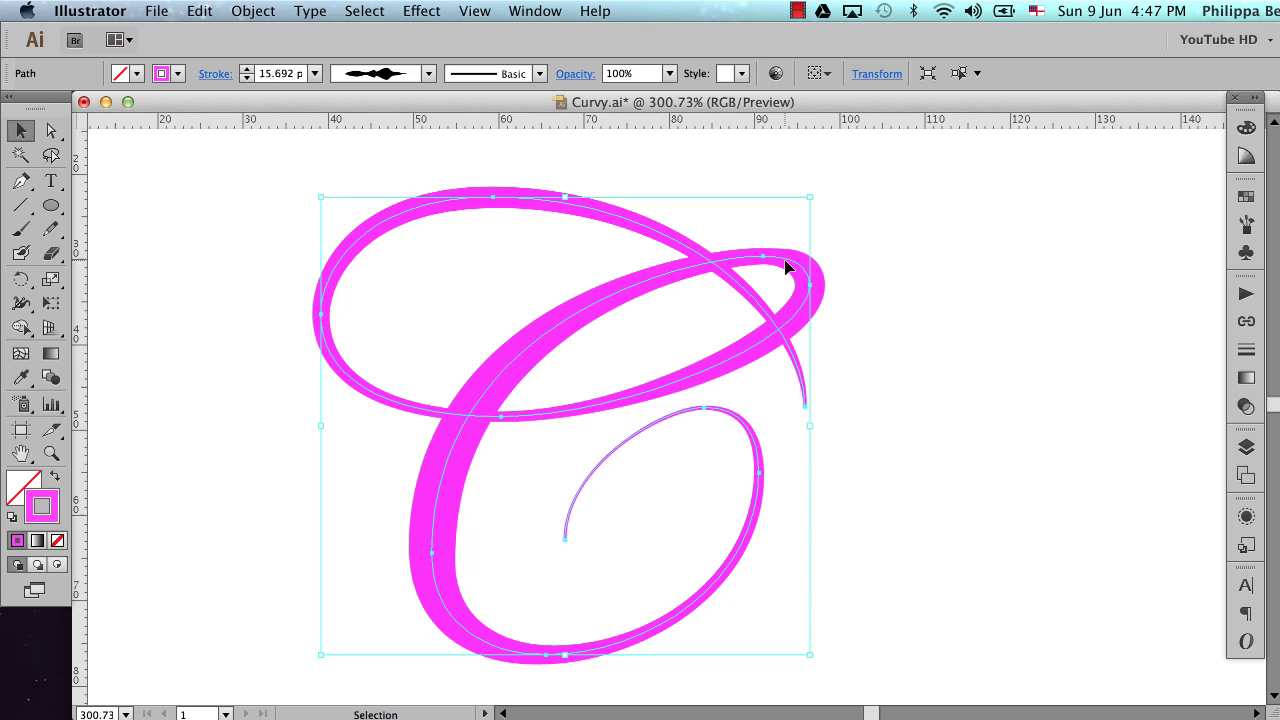
pyautogui.hotkey('shift', 'w')
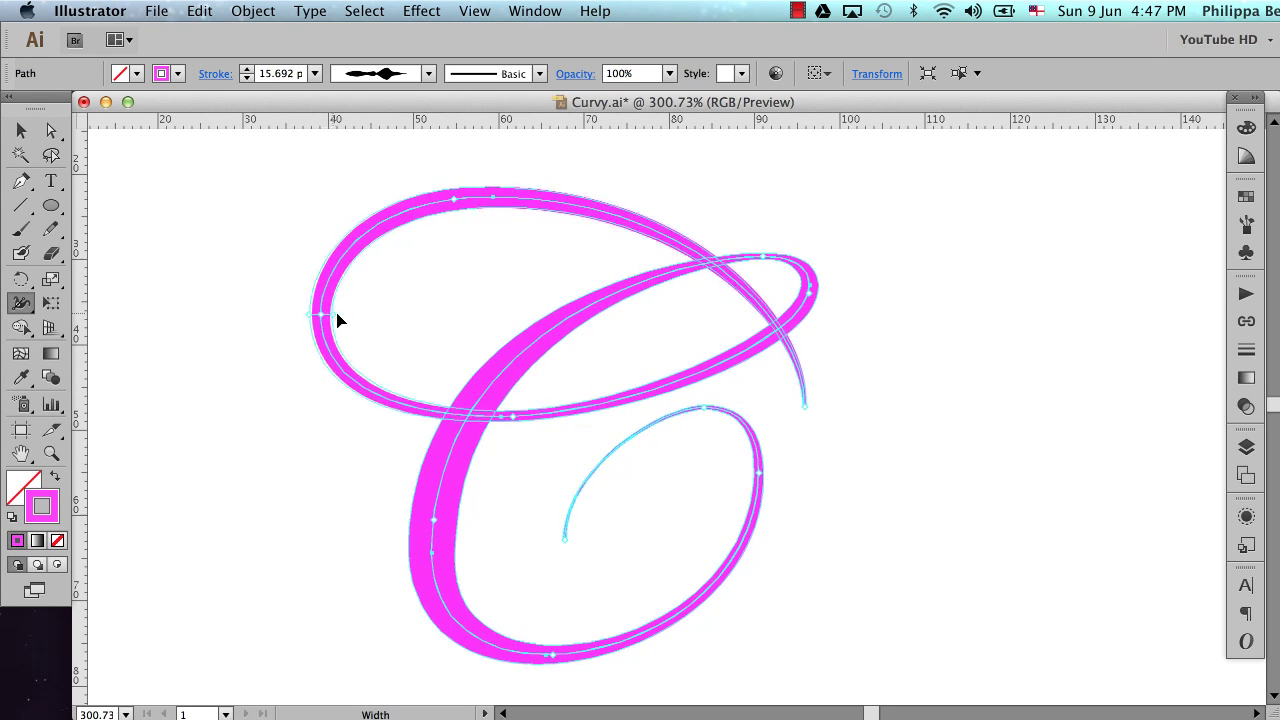
pyautogui.moveTo(337, 320); pyautogui.dragTo(328, 319)
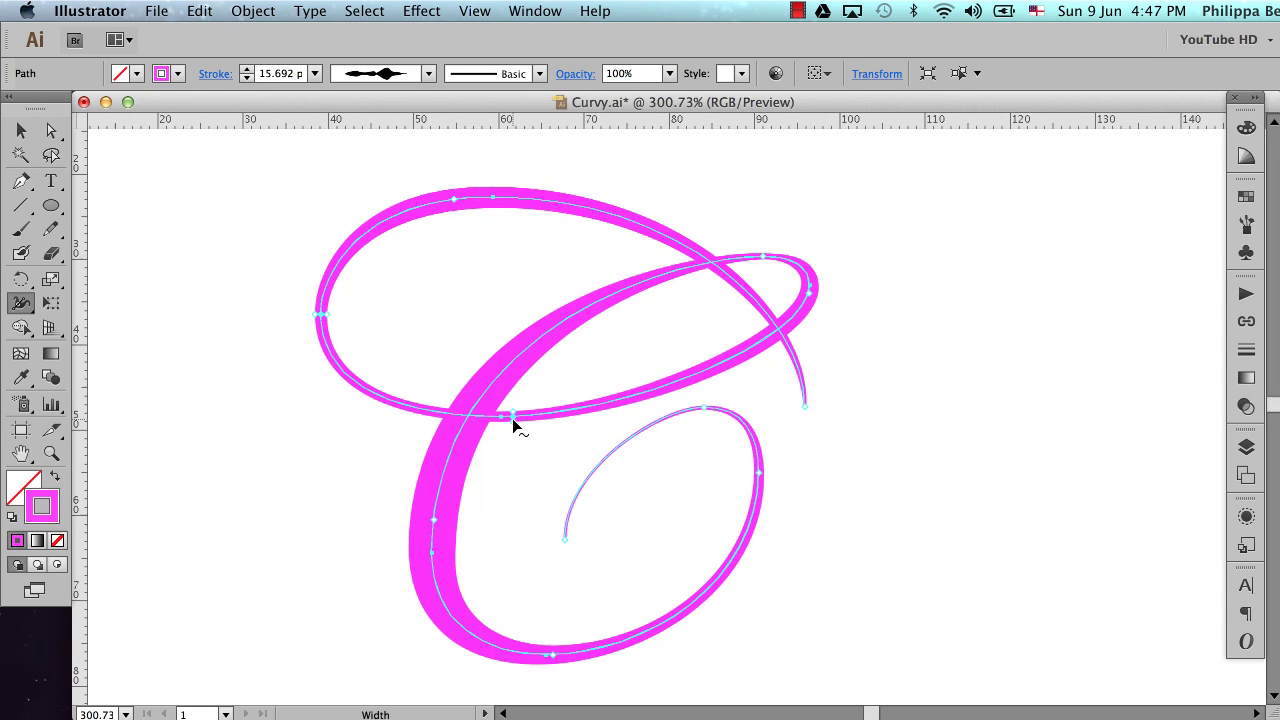
pyautogui.moveTo(512, 418); pyautogui.dragTo(512, 411)
# - Fine-tune the width where the strokes cross and slim the C's left side, zooming out to 300%
pyautogui.press('super+space')
pyautogui.moveTo(421, 343); pyautogui.dragTo(624, 481)
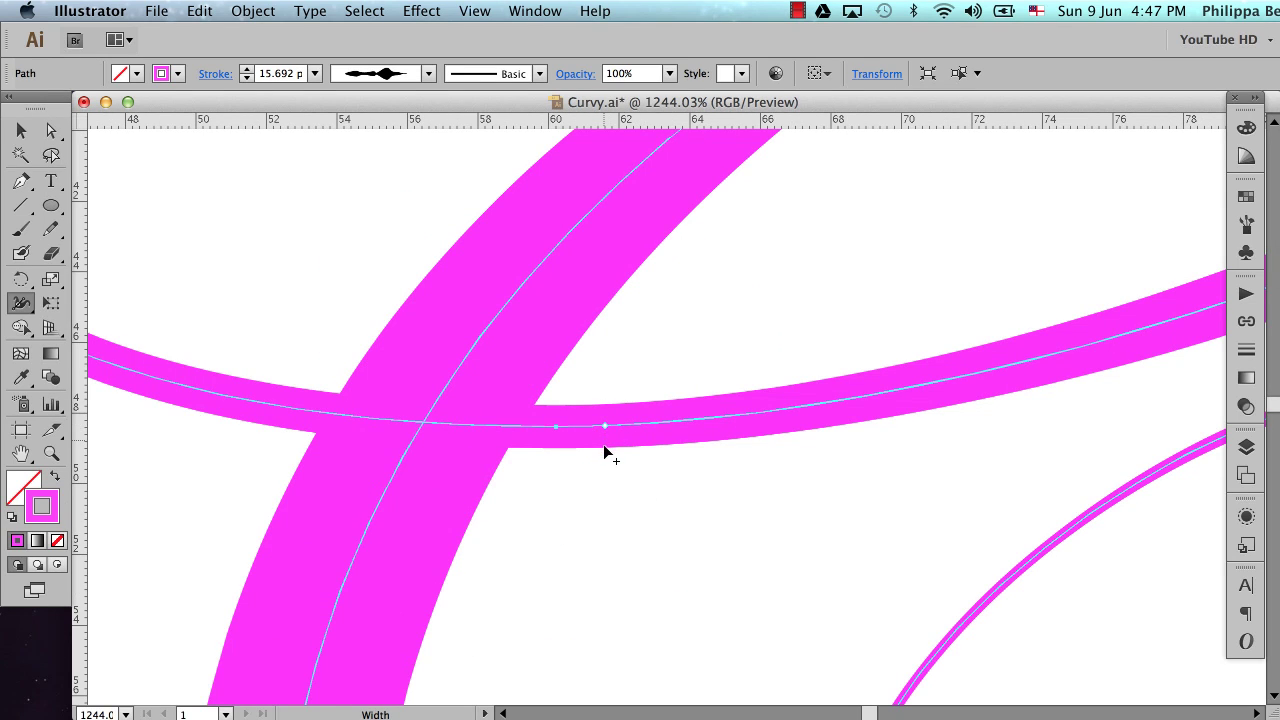
pyautogui.moveTo(600, 443); pyautogui.dragTo(612, 430)
pyautogui.press('super+alt+space')
pyautogui.click(690, 392)
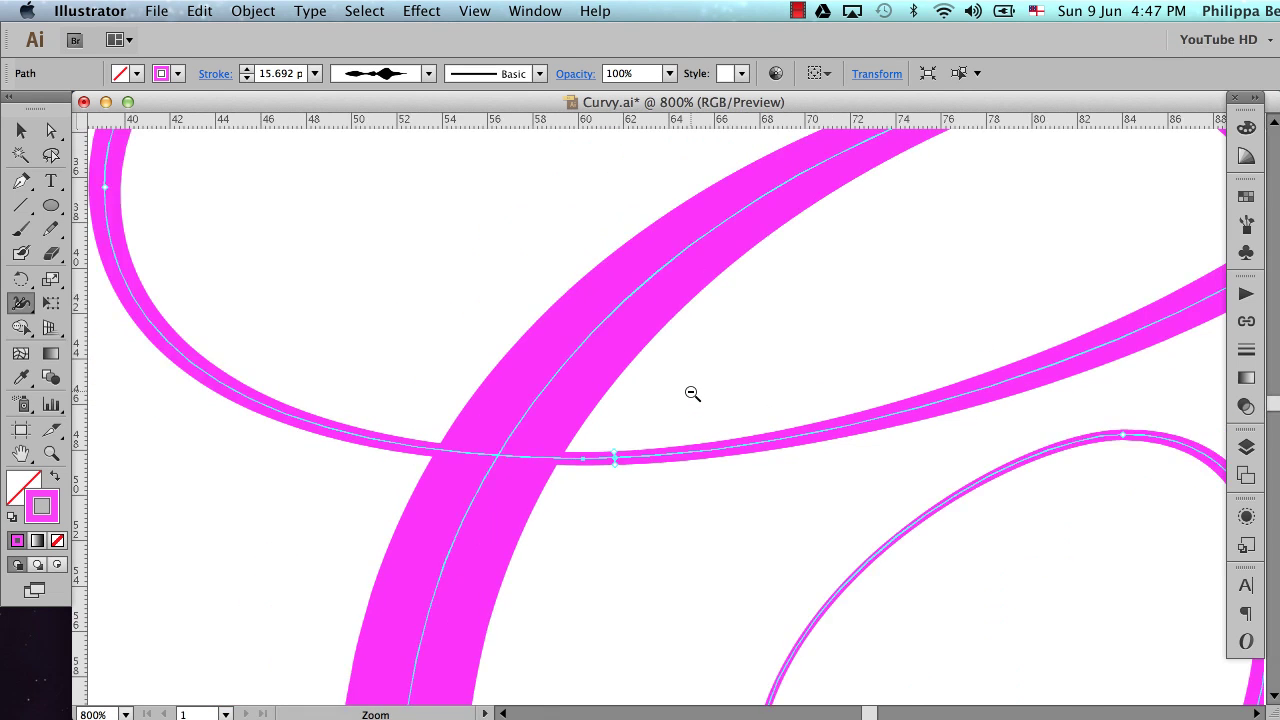
pyautogui.click(690, 392)
pyautogui.scroll(-5, 692, 396)
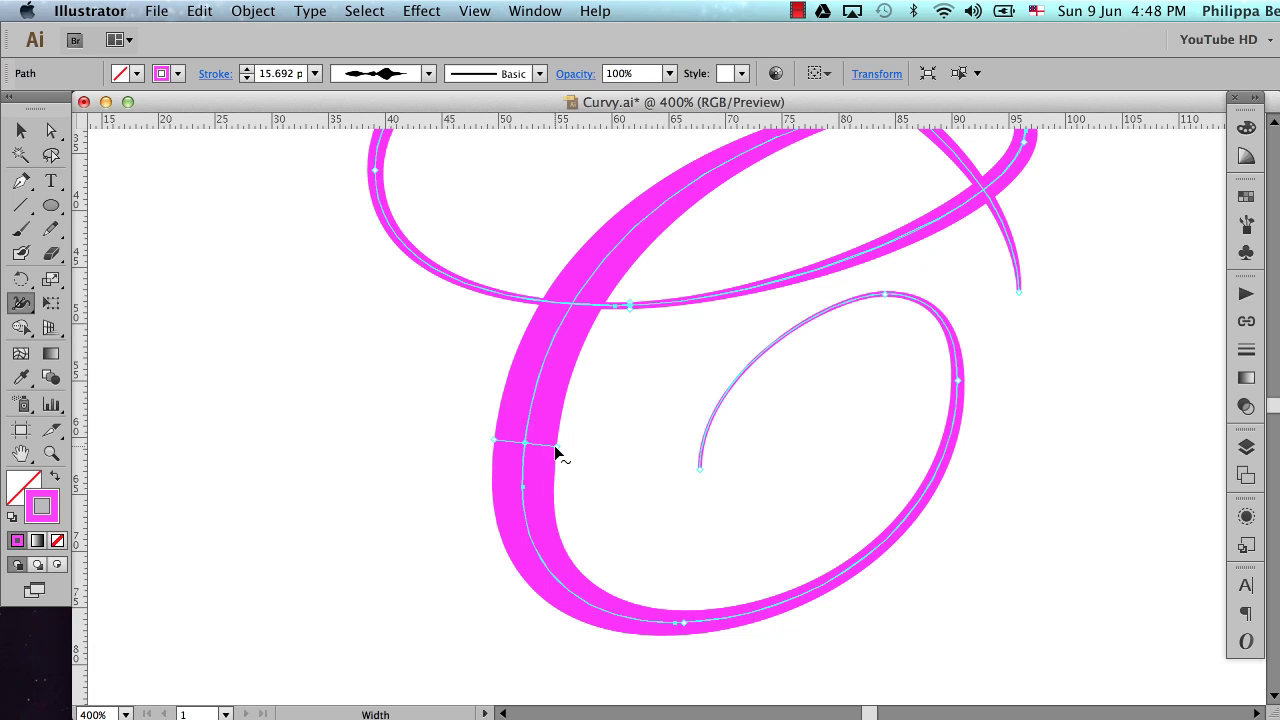
pyautogui.moveTo(555, 444); pyautogui.dragTo(549, 444)
pyautogui.hscroll(3, 752, 420)
pyautogui.scroll(3, 752, 420)
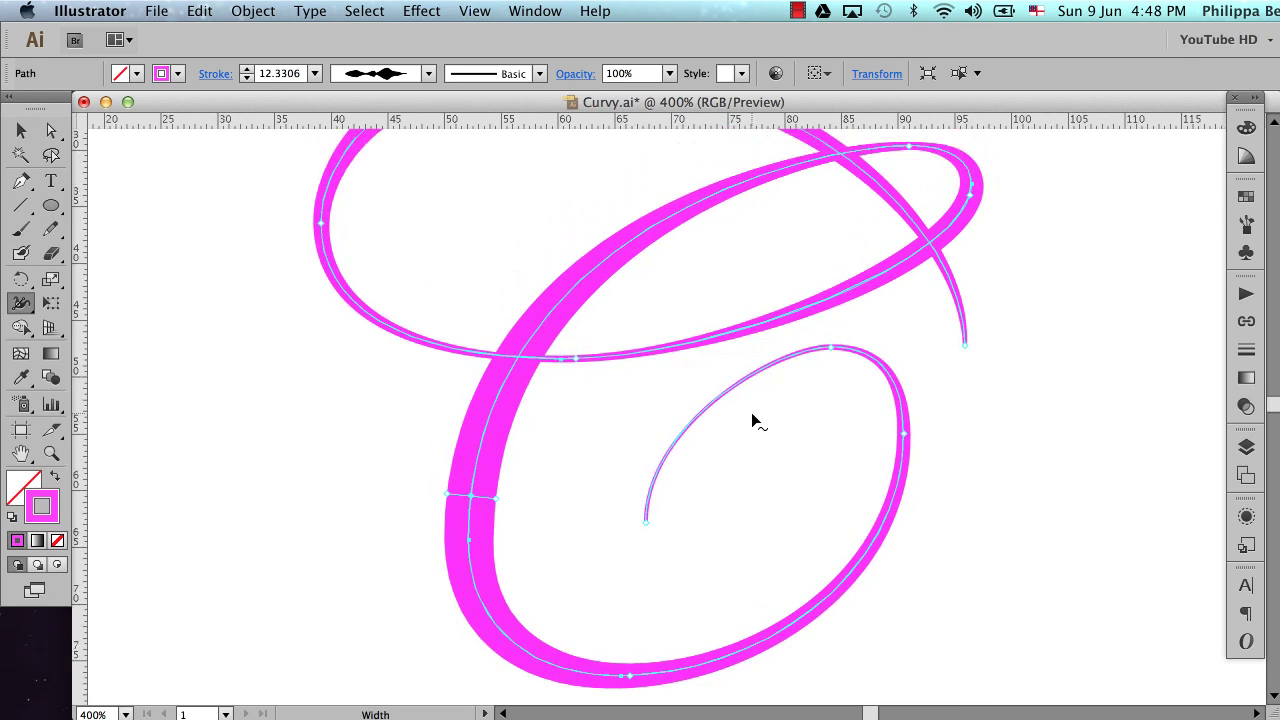
pyautogui.keyDown('alt'); pyautogui.keyDown('super'); pyautogui.click(846, 405); pyautogui.keyUp('super'); pyautogui.keyUp('alt')
# - Slim the stroke width at the top of the C's upper loop with the Width tool
pyautogui.press('v')
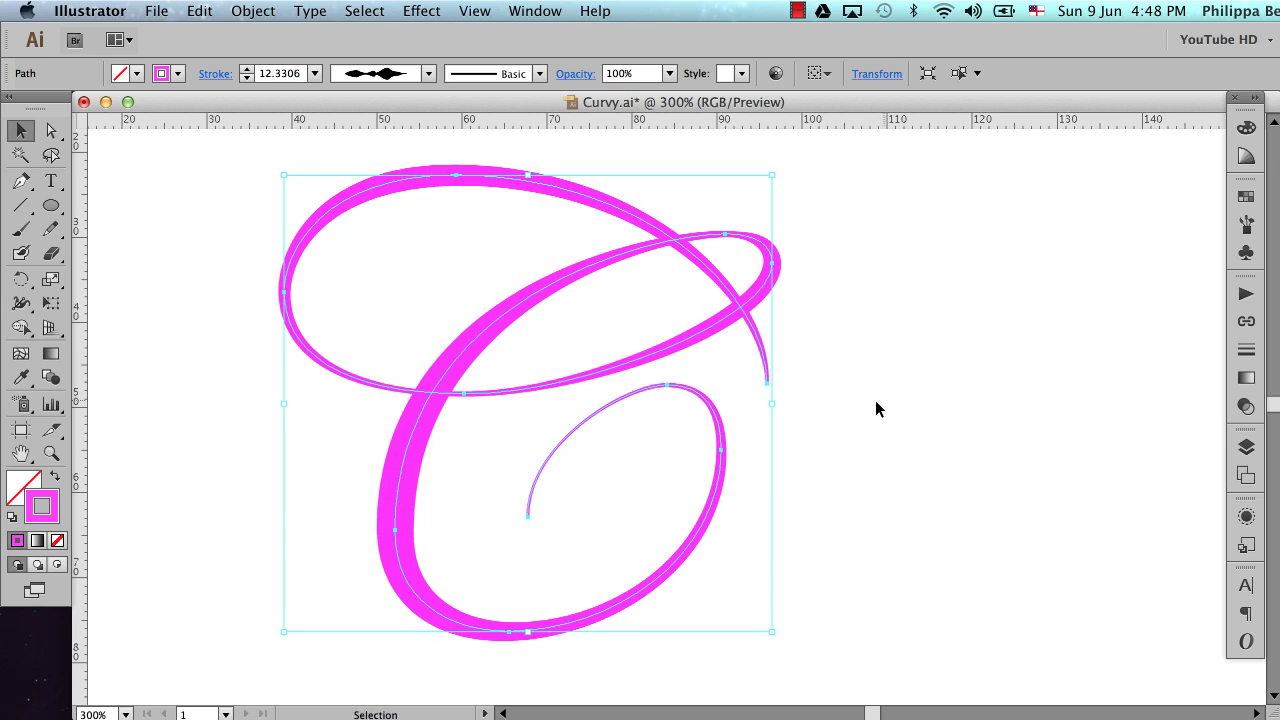
pyautogui.click(884, 408)
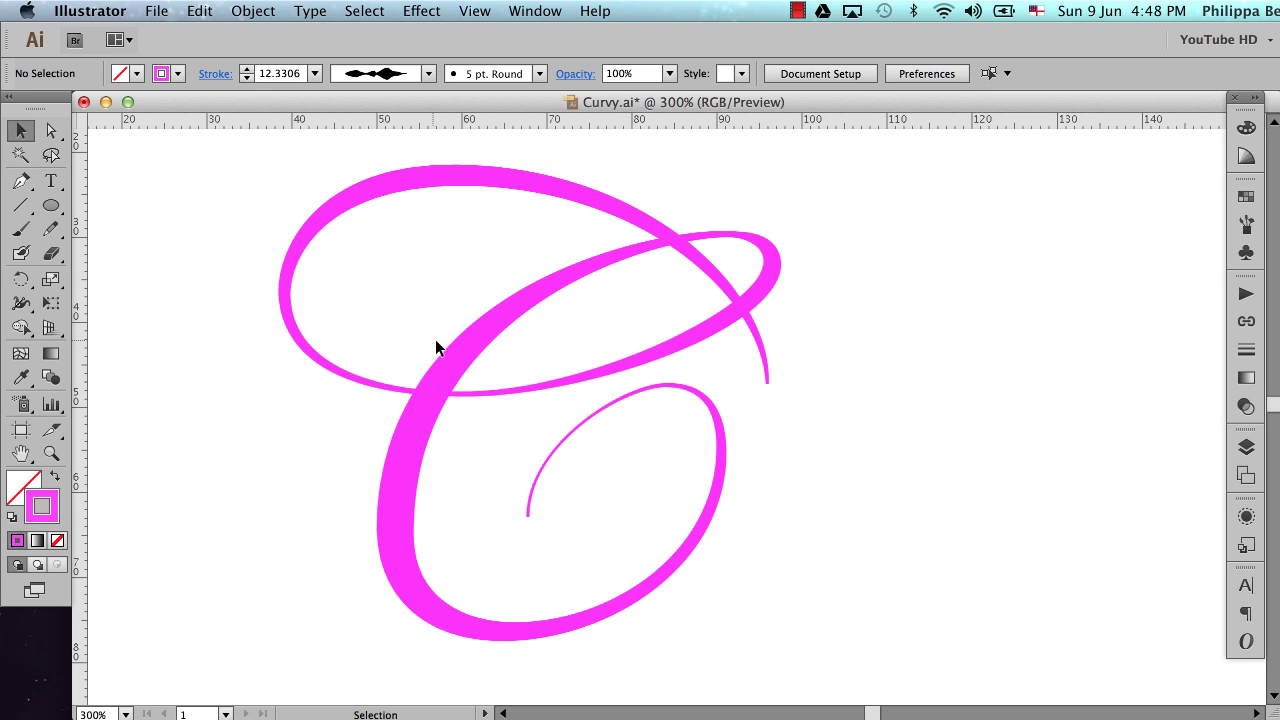
pyautogui.press('a')
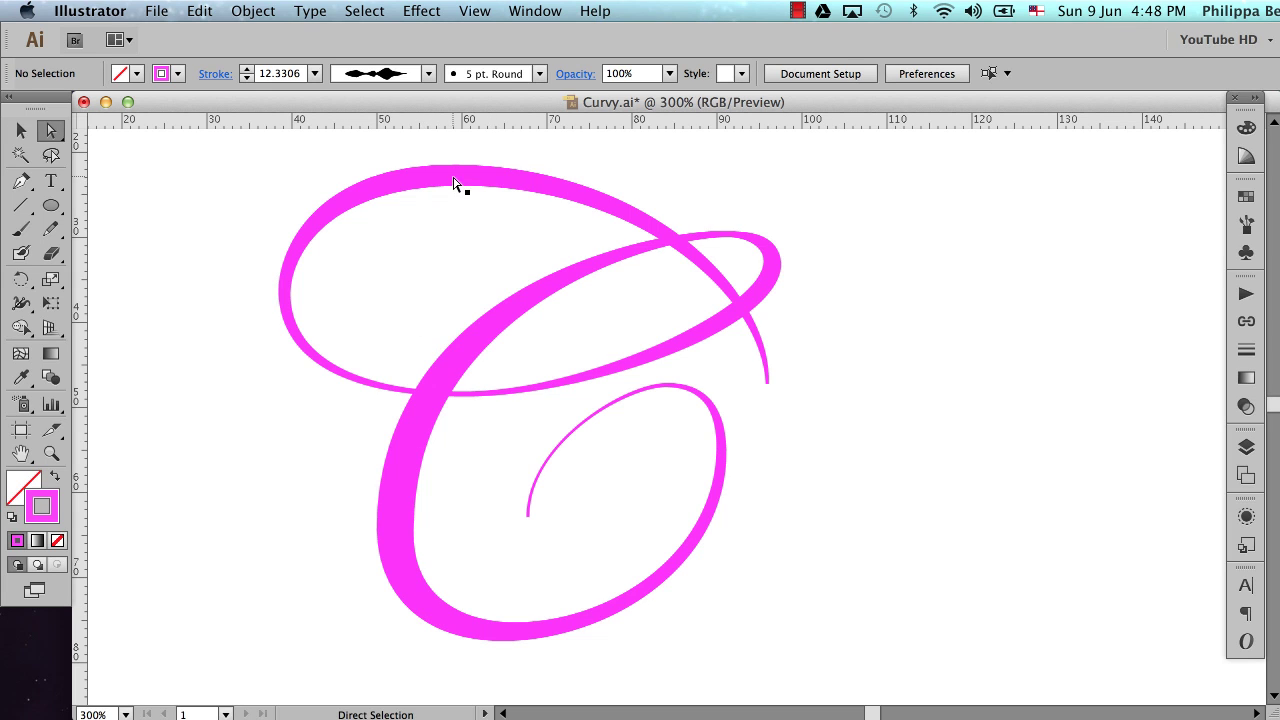
pyautogui.click(455, 178)
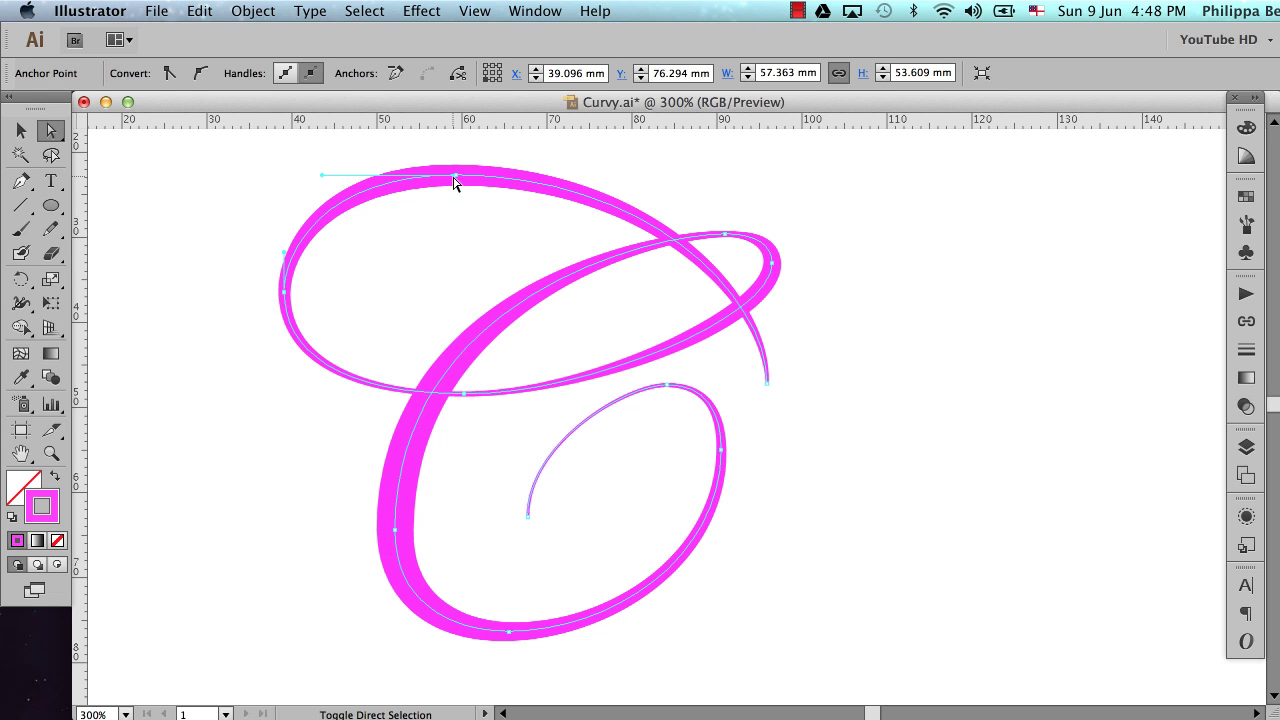
pyautogui.hotkey('shift', 'w')
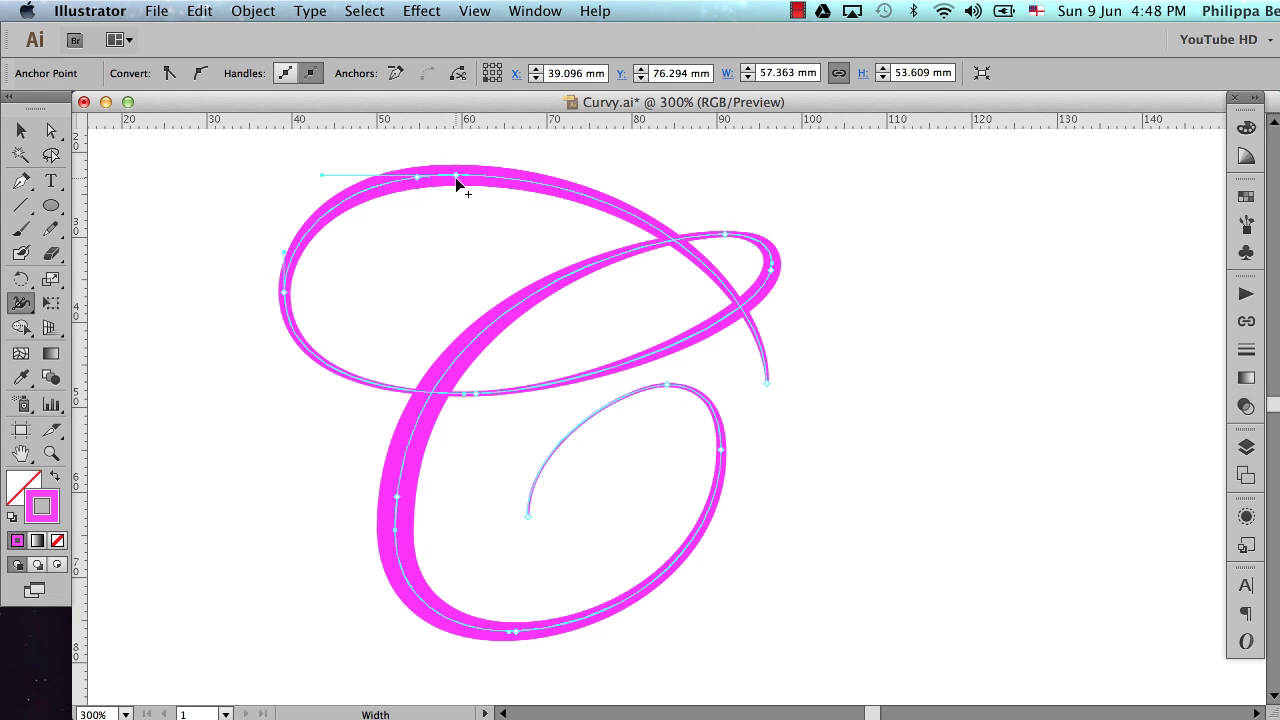
pyautogui.click(451, 182)
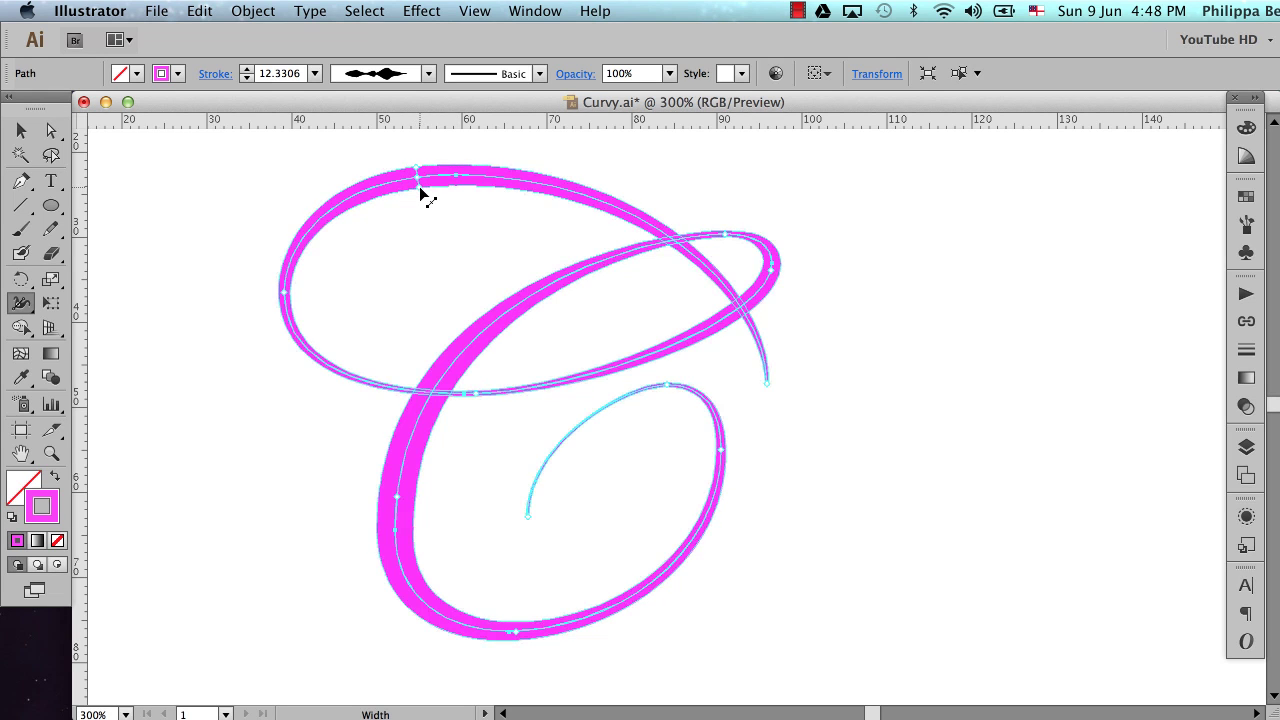
pyautogui.moveTo(421, 190); pyautogui.dragTo(421, 190)
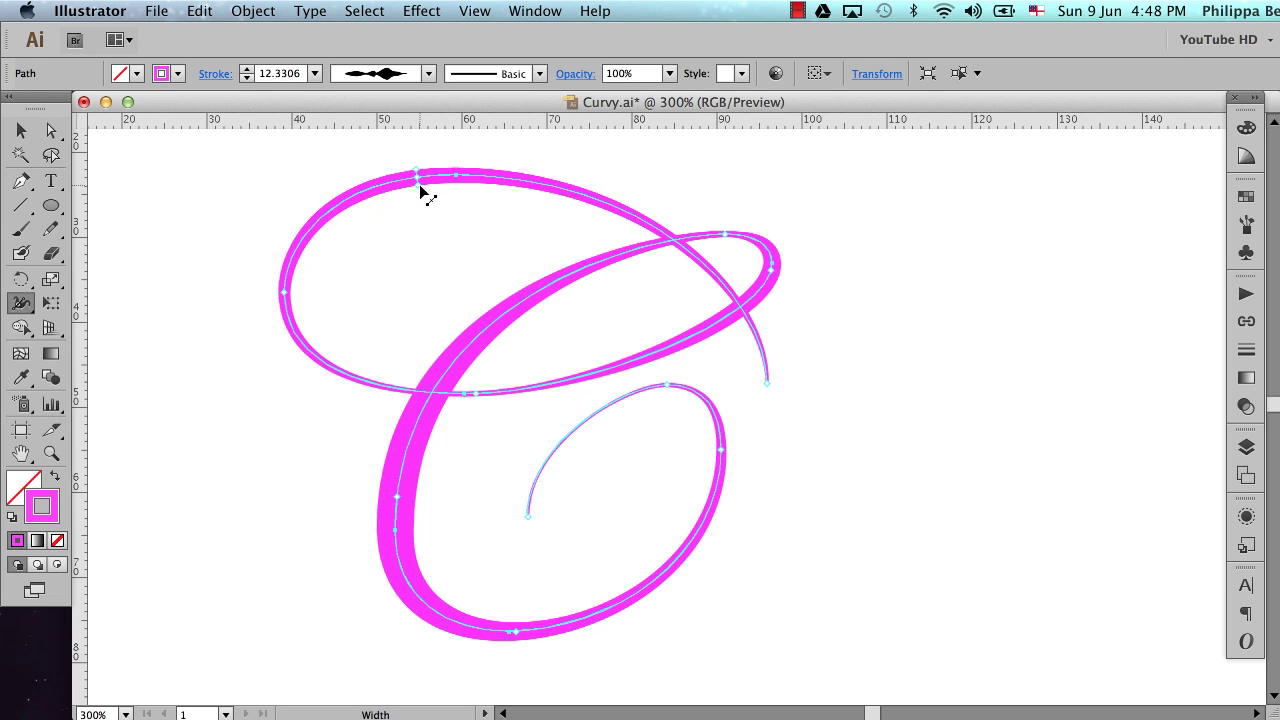
# - Adjust the stroke width on the upper loop's left side, then deselect the C
pyautogui.click(287, 292)
pyautogui.moveTo(288, 295); pyautogui.dragTo(292, 298)
pyautogui.press('super')
pyautogui.click(24, 127)
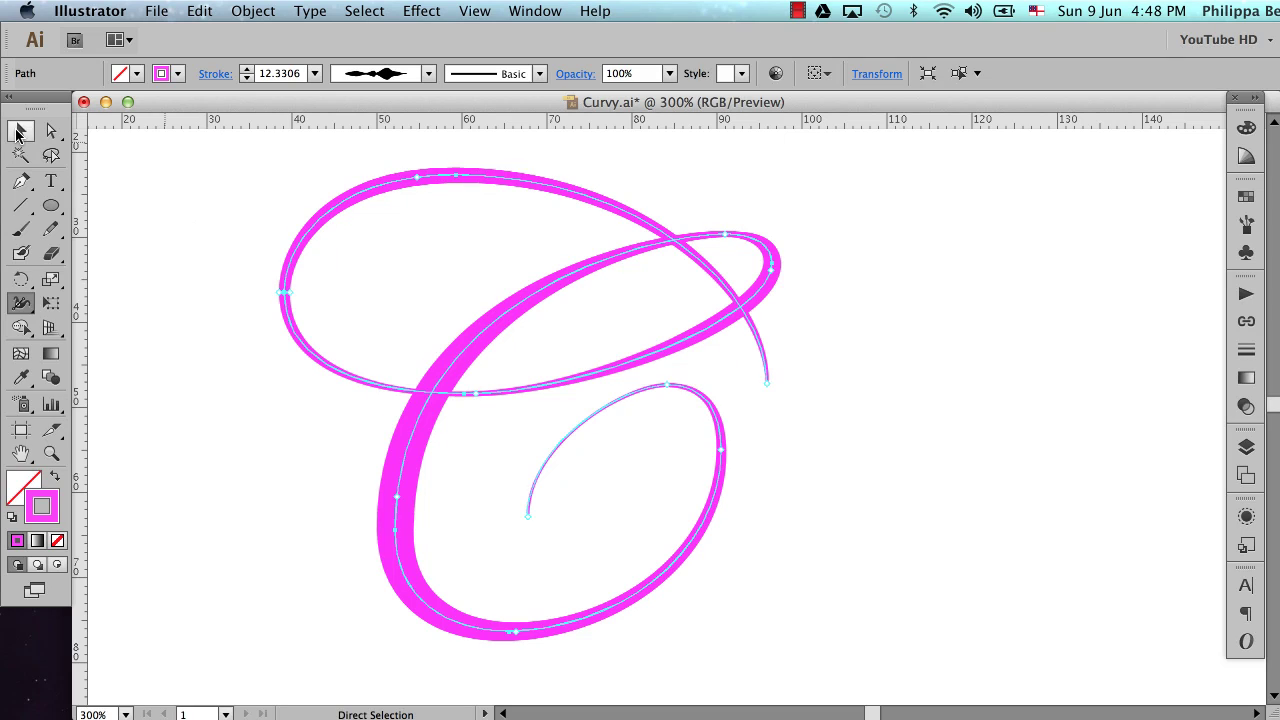
pyautogui.click(293, 506)
pyautogui.press('super+space')
# - Zoom onto the inner curl's end and set a pink fill with no stroke
pyautogui.moveTo(466, 385); pyautogui.dragTo(689, 590)
pyautogui.press('super+space')
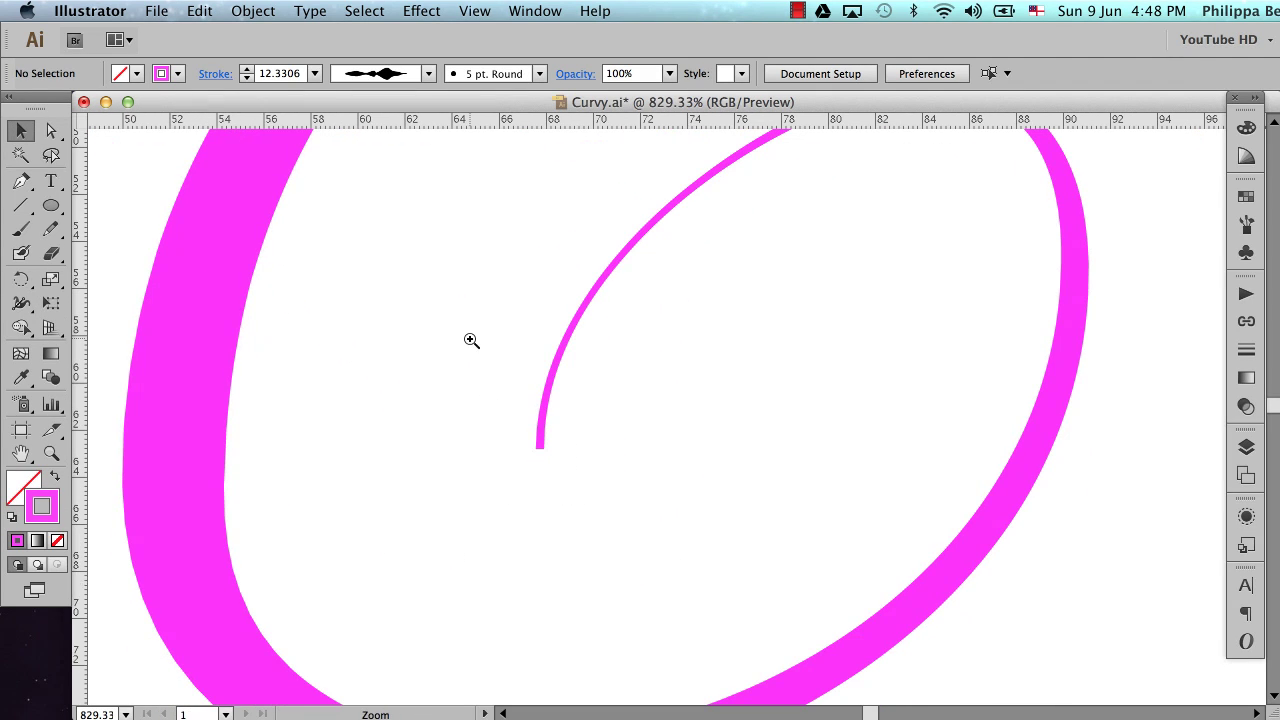
pyautogui.moveTo(471, 343); pyautogui.dragTo(749, 573)
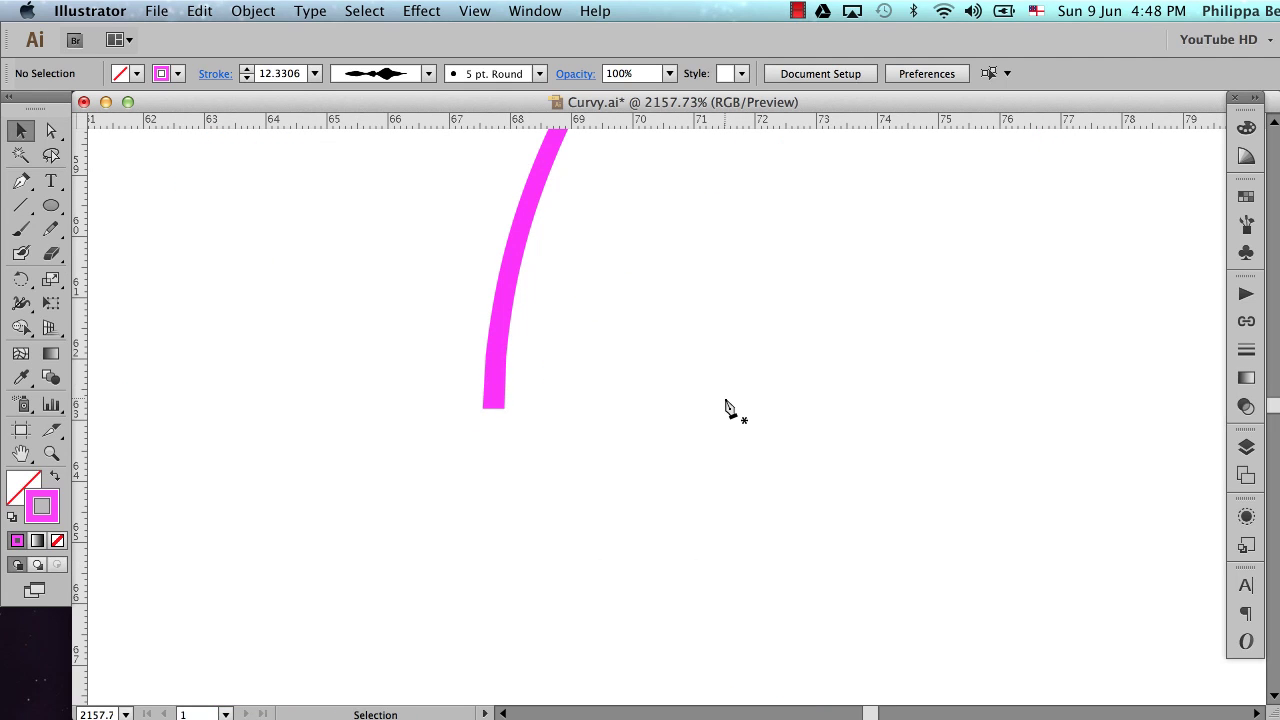
pyautogui.press('p')
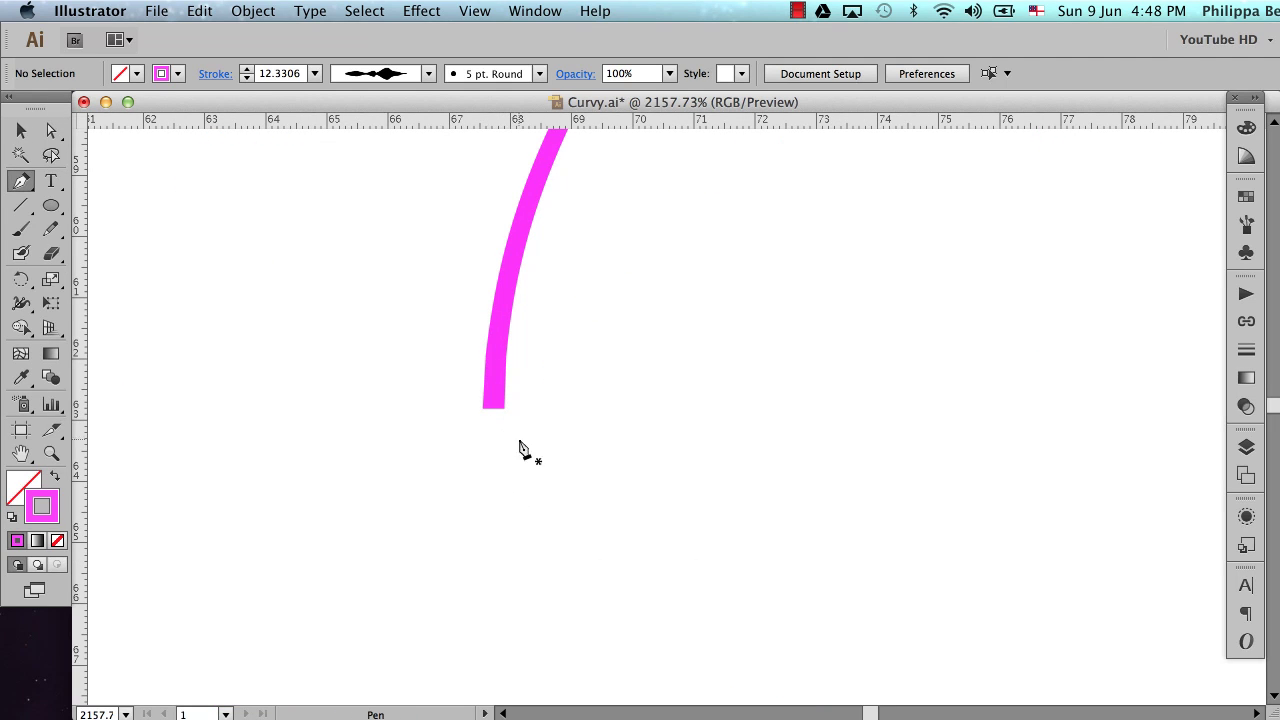
pyautogui.click(53, 480)
pyautogui.click(28, 490)
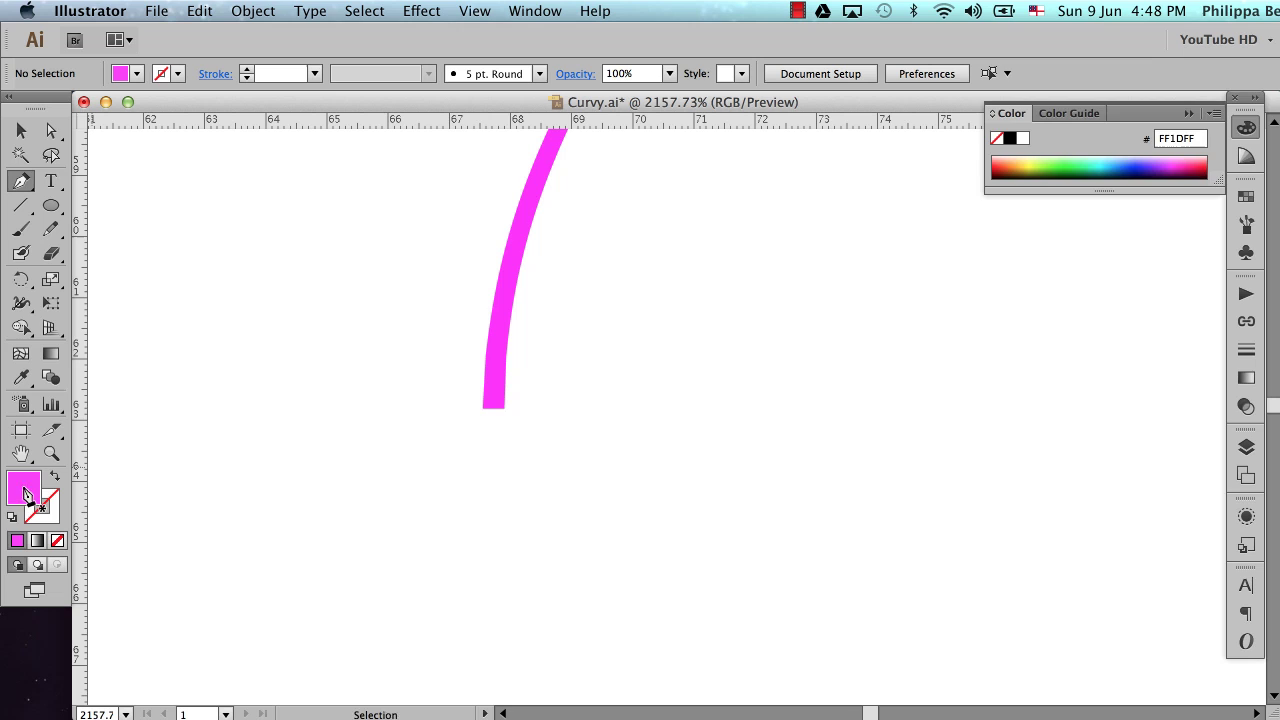
# - Draw a closed teardrop ball shape with the Pen at the curl's end
pyautogui.click(482, 412)
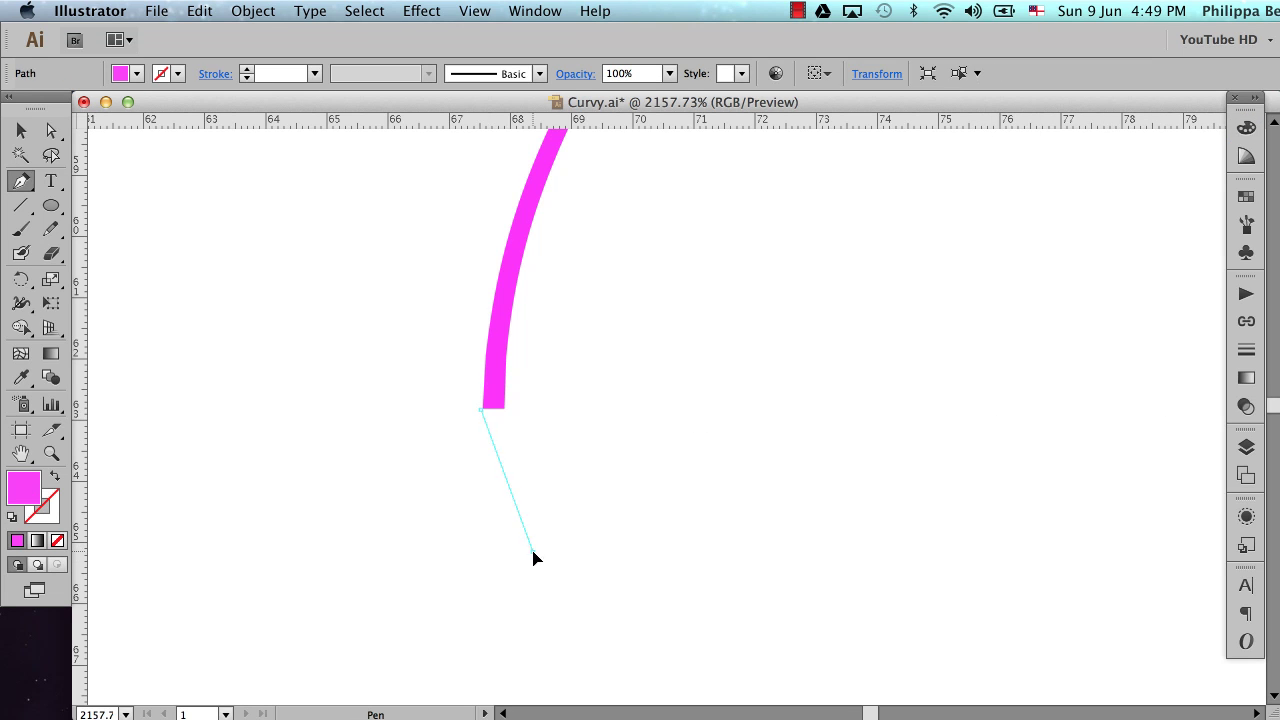
pyautogui.moveTo(532, 551)
pyautogui.mouseDown()
pyautogui.moveTo(586, 577)
pyautogui.moveTo(593, 602)
pyautogui.mouseUp()
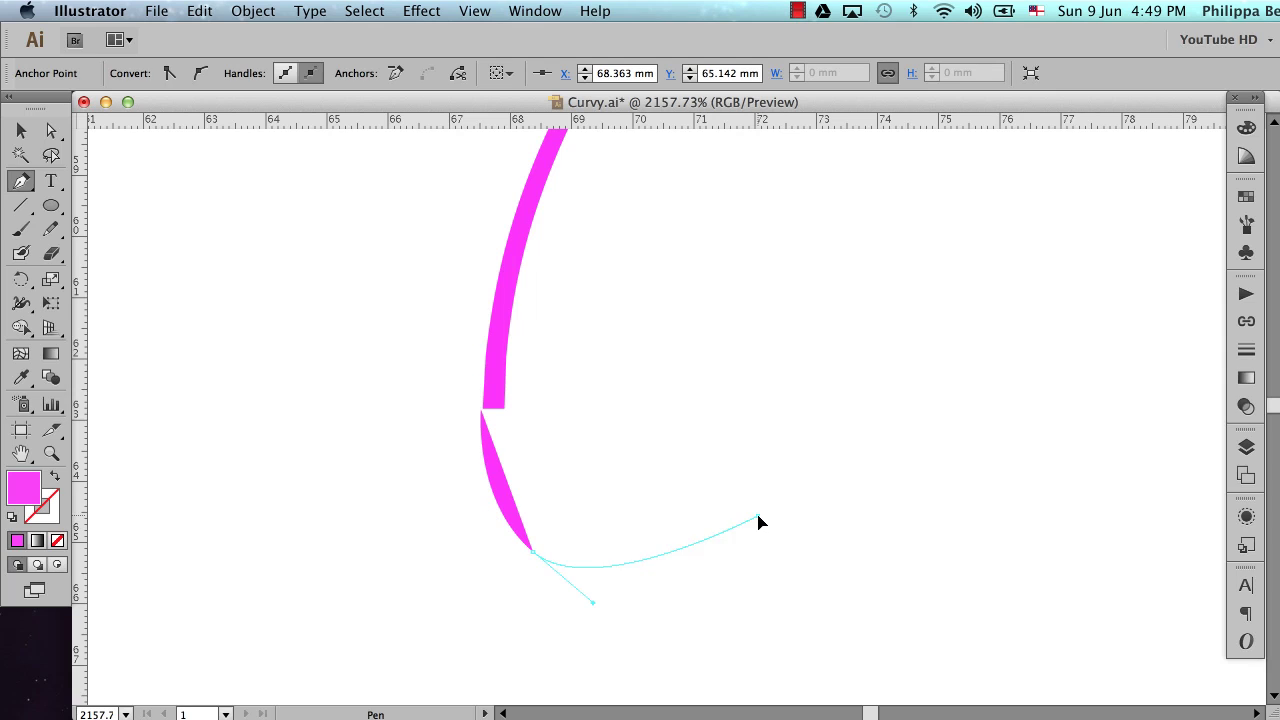
pyautogui.moveTo(757, 517); pyautogui.dragTo(798, 418)
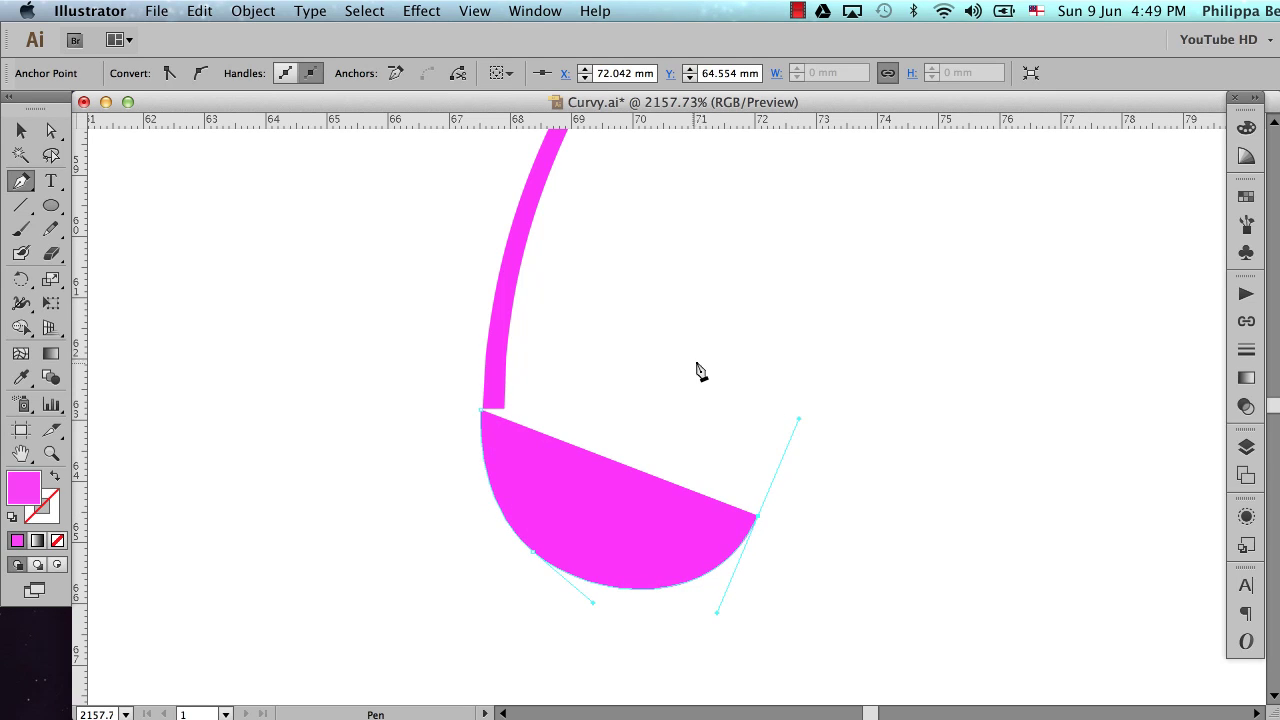
pyautogui.moveTo(680, 368); pyautogui.dragTo(631, 370)
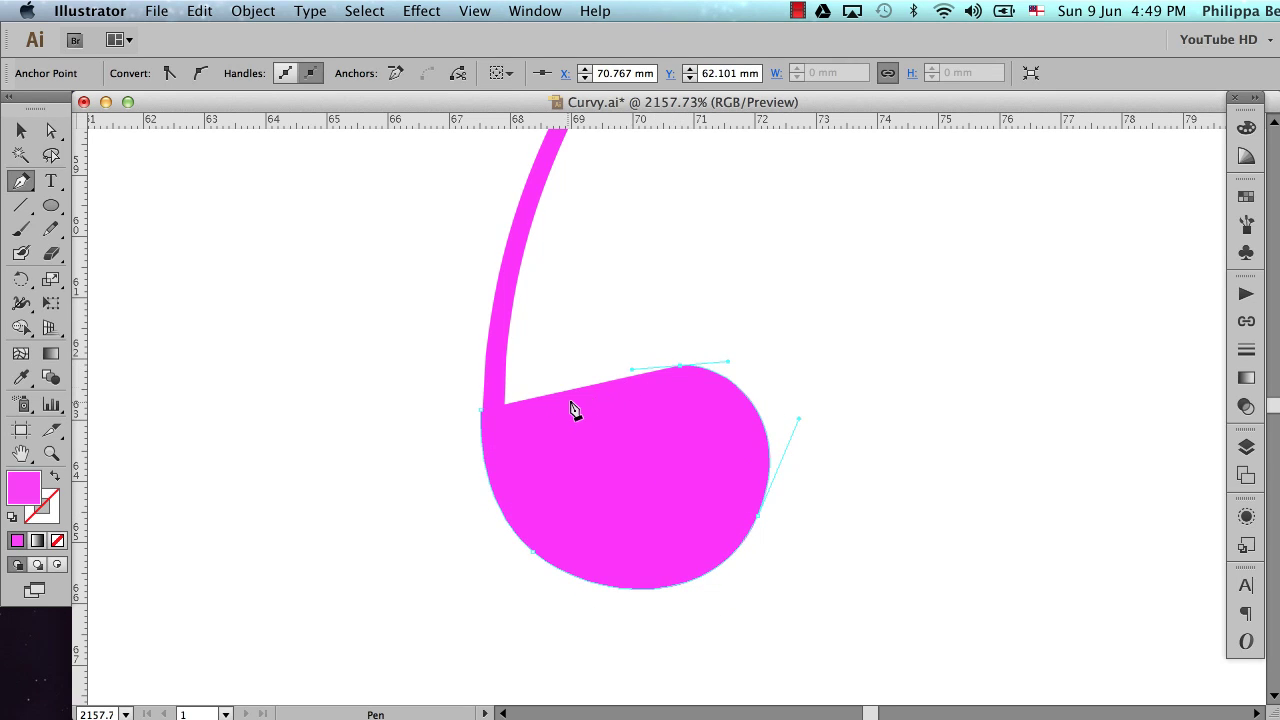
pyautogui.moveTo(537, 403); pyautogui.dragTo(510, 338)
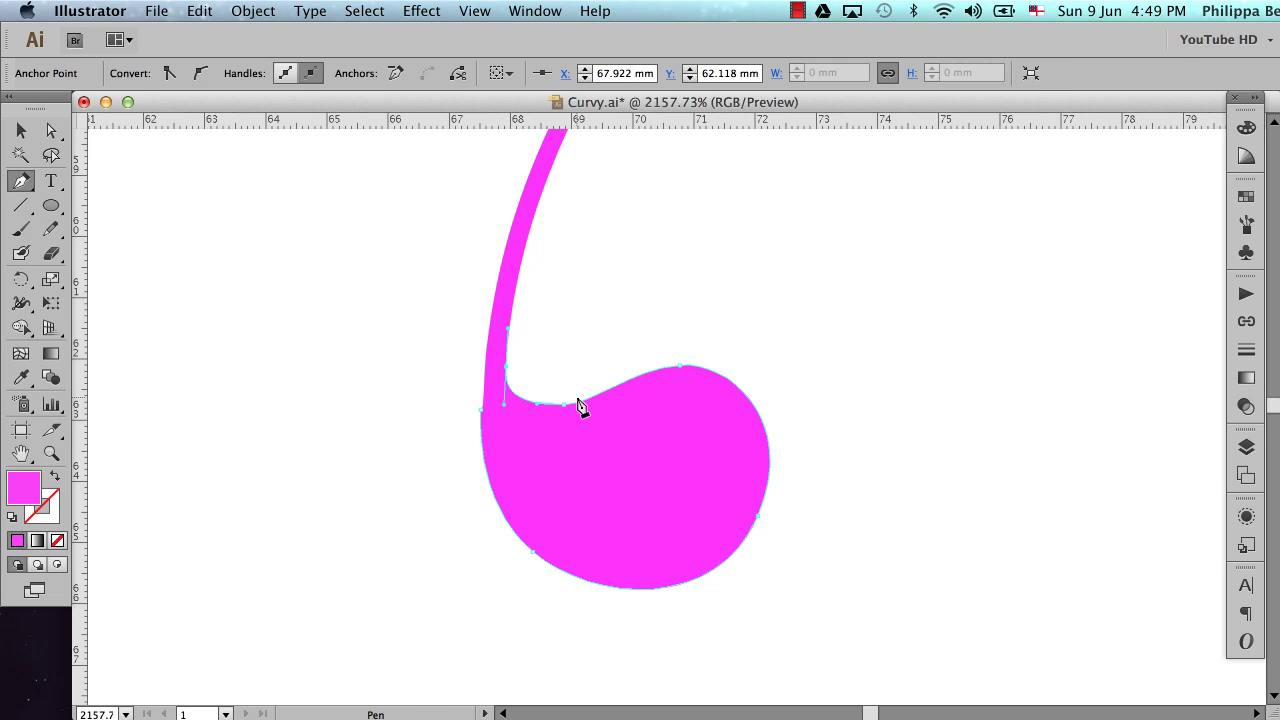
# - Smooth the joint between the ball and the stroke by adjusting its anchor and handle
pyautogui.keyDown('super'); pyautogui.click(481, 418); pyautogui.keyUp('super')
pyautogui.press('a')
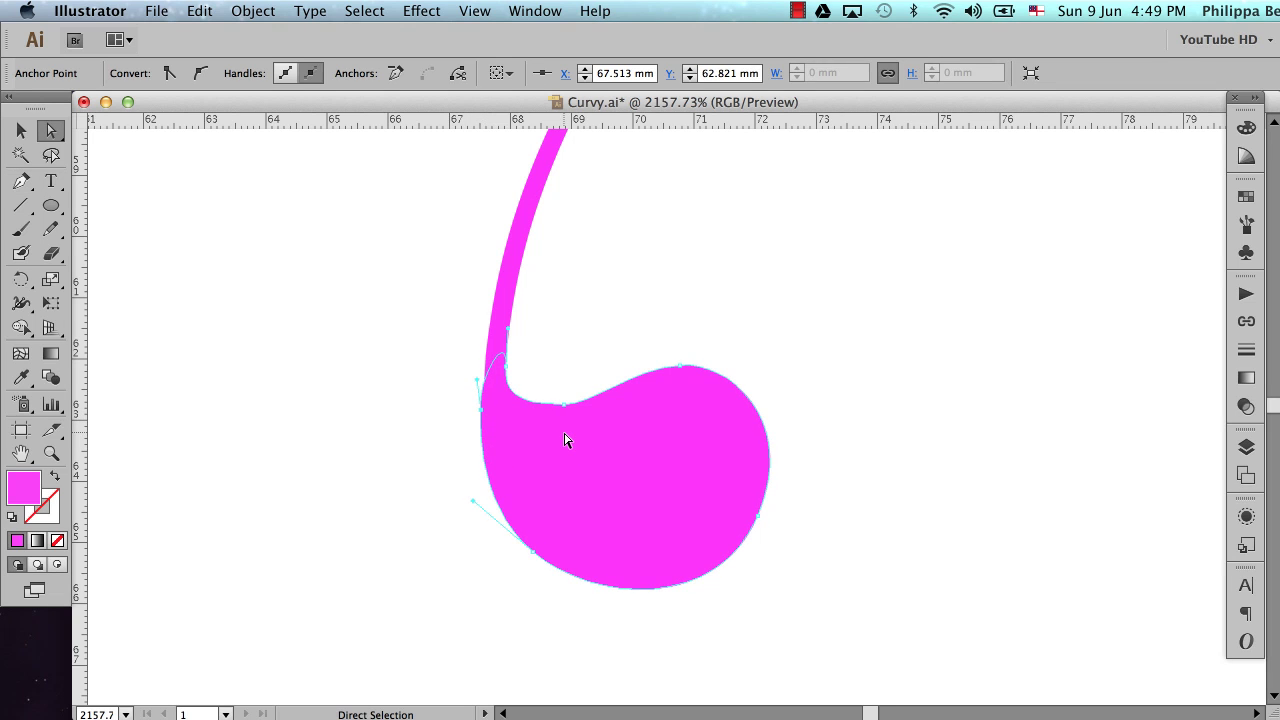
pyautogui.press('super+space')
pyautogui.moveTo(430, 330); pyautogui.dragTo(596, 440)
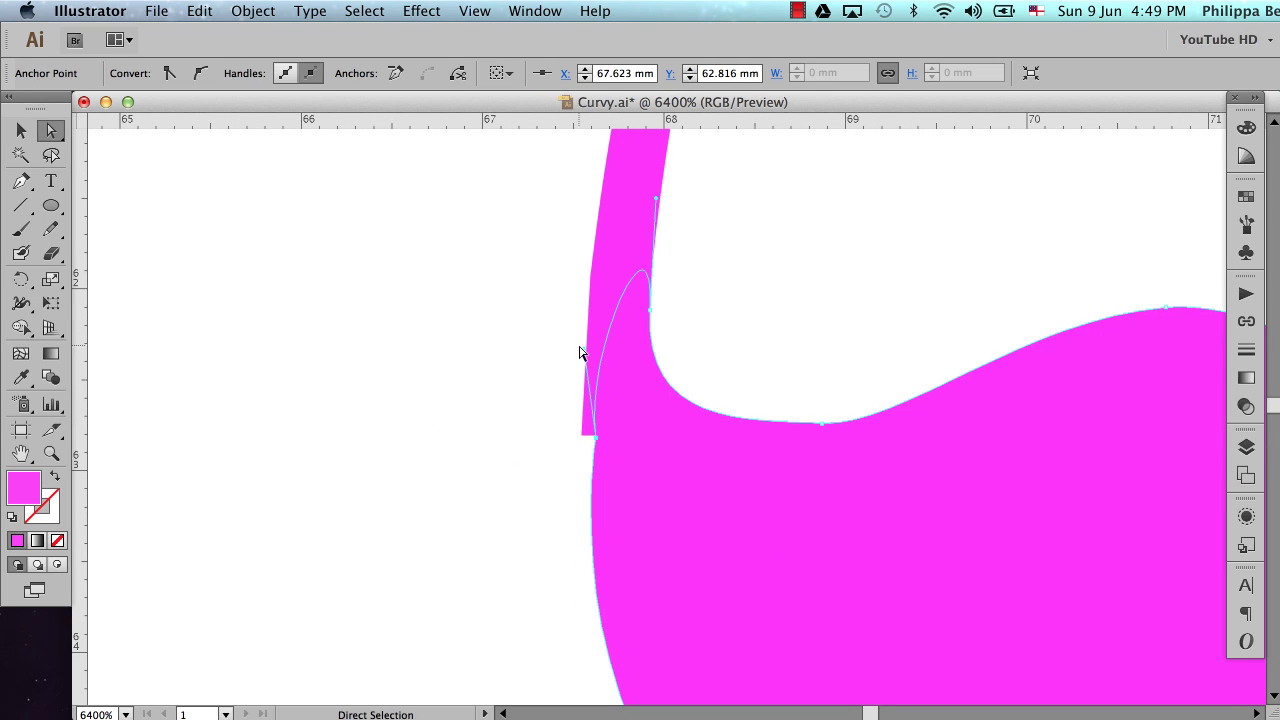
pyautogui.moveTo(584, 352); pyautogui.dragTo(601, 316)
pyautogui.moveTo(597, 444); pyautogui.dragTo(583, 438)
# - Check the terminal's anchors and top curve, then zoom out to the whole C
pyautogui.click(541, 470)
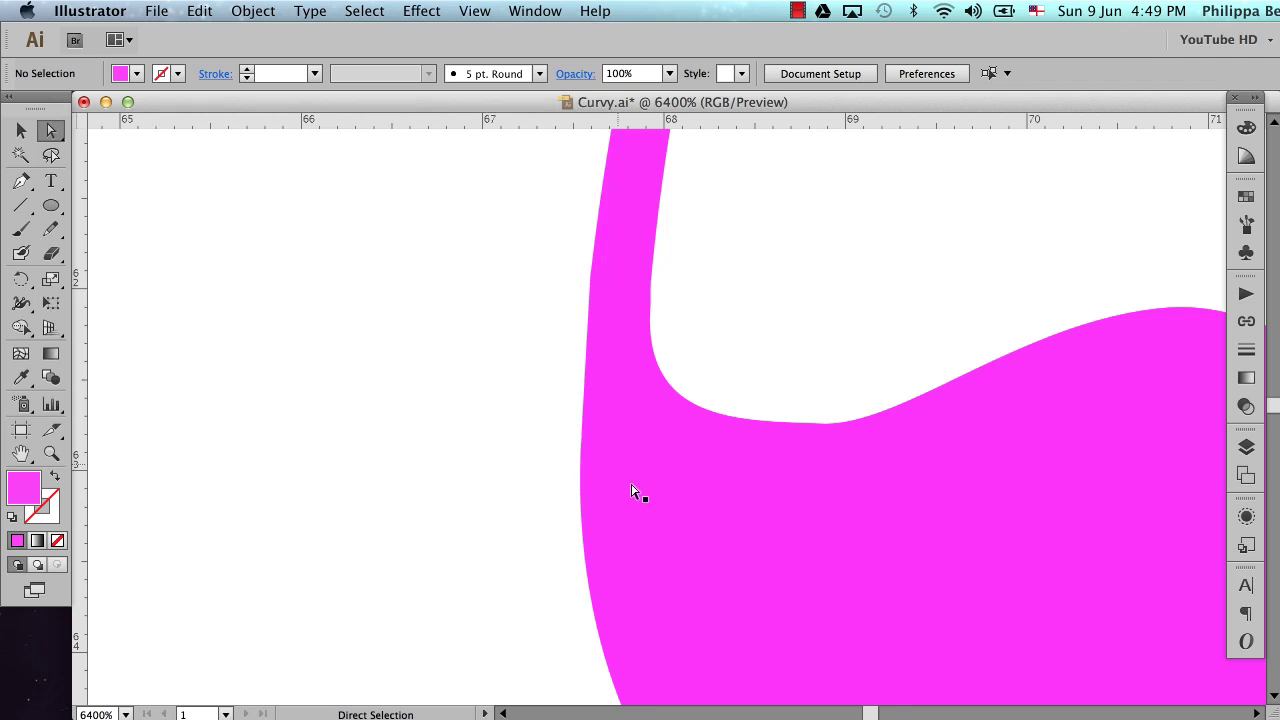
pyautogui.press('super+alt+space')
pyautogui.click(713, 430)
pyautogui.click(712, 430)
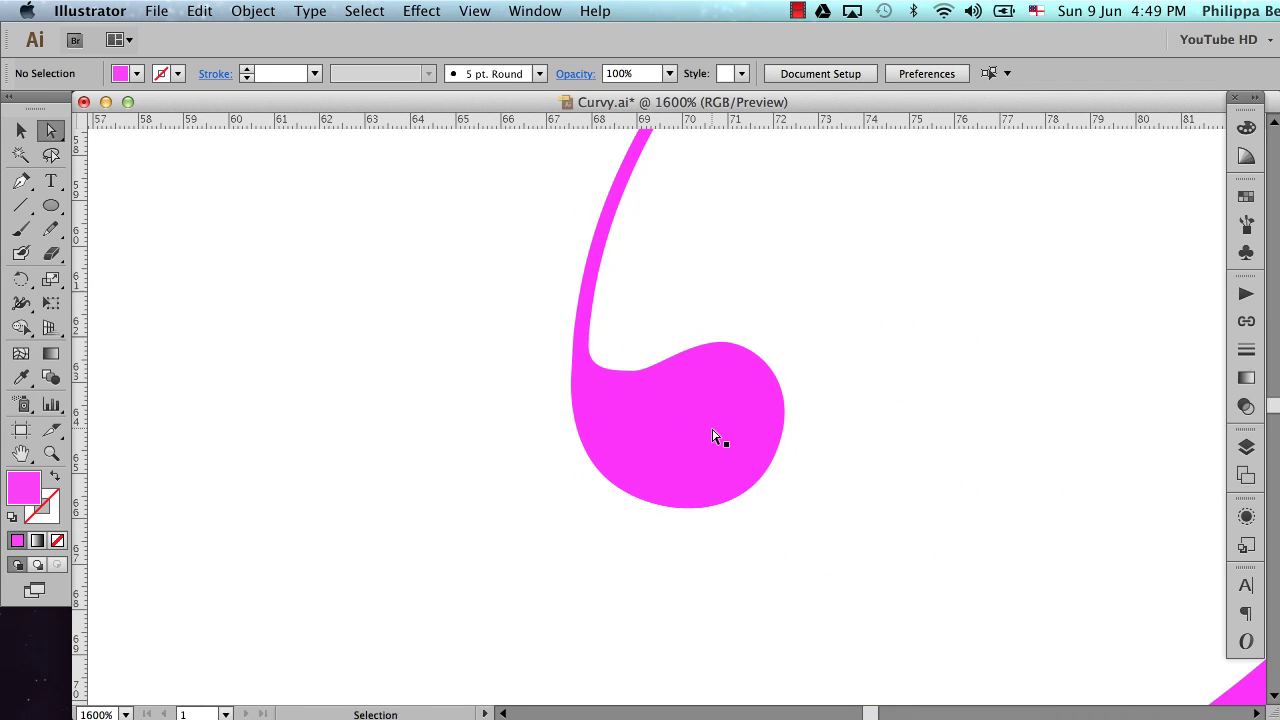
pyautogui.click(644, 394)
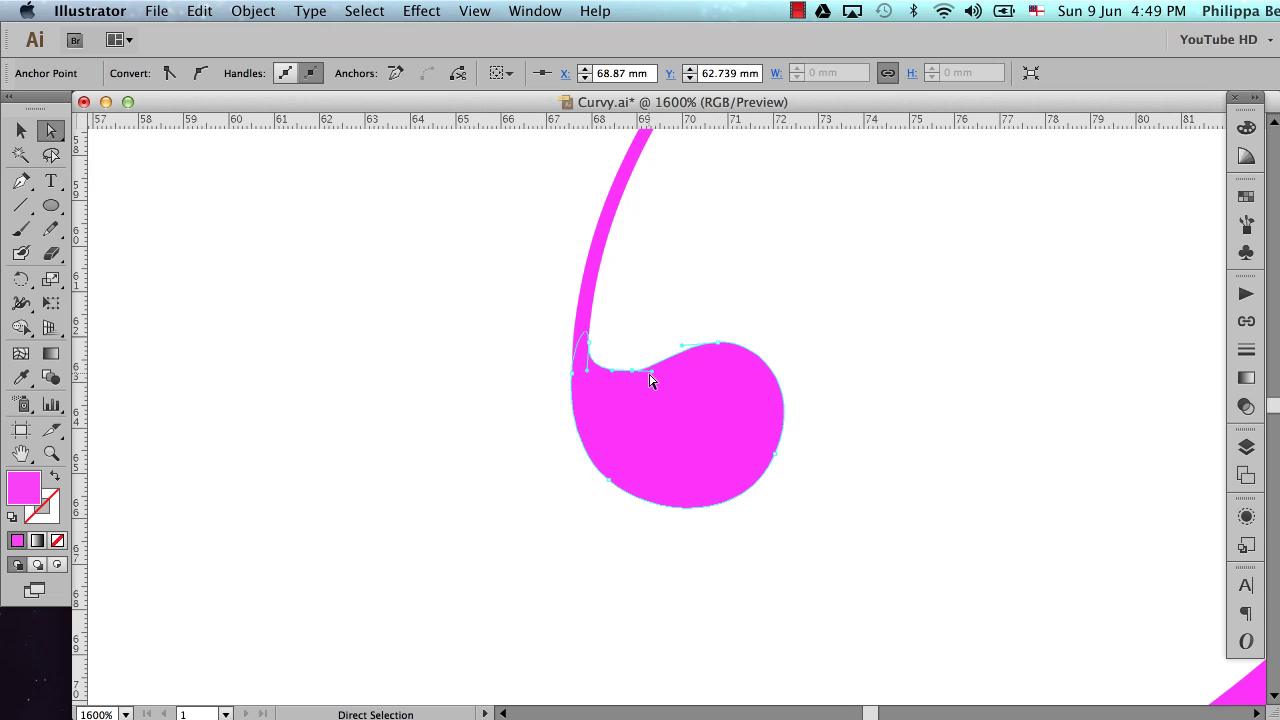
pyautogui.click(652, 370)
pyautogui.click(629, 337)
pyautogui.keyDown('alt'); pyautogui.keyDown('super'); pyautogui.click(668, 414); pyautogui.keyUp('super'); pyautogui.keyUp('alt')
pyautogui.keyDown('alt'); pyautogui.keyDown('super'); pyautogui.click(671, 414); pyautogui.keyUp('super'); pyautogui.keyUp('alt')
pyautogui.keyDown('alt'); pyautogui.keyDown('super'); pyautogui.click(671, 414); pyautogui.keyUp('super'); pyautogui.keyUp('alt')
pyautogui.keyDown('alt'); pyautogui.keyDown('super'); pyautogui.click(671, 414); pyautogui.keyUp('super'); pyautogui.keyUp('alt')
pyautogui.keyDown('alt'); pyautogui.keyDown('super'); pyautogui.click(671, 414); pyautogui.keyUp('super'); pyautogui.keyUp('alt')
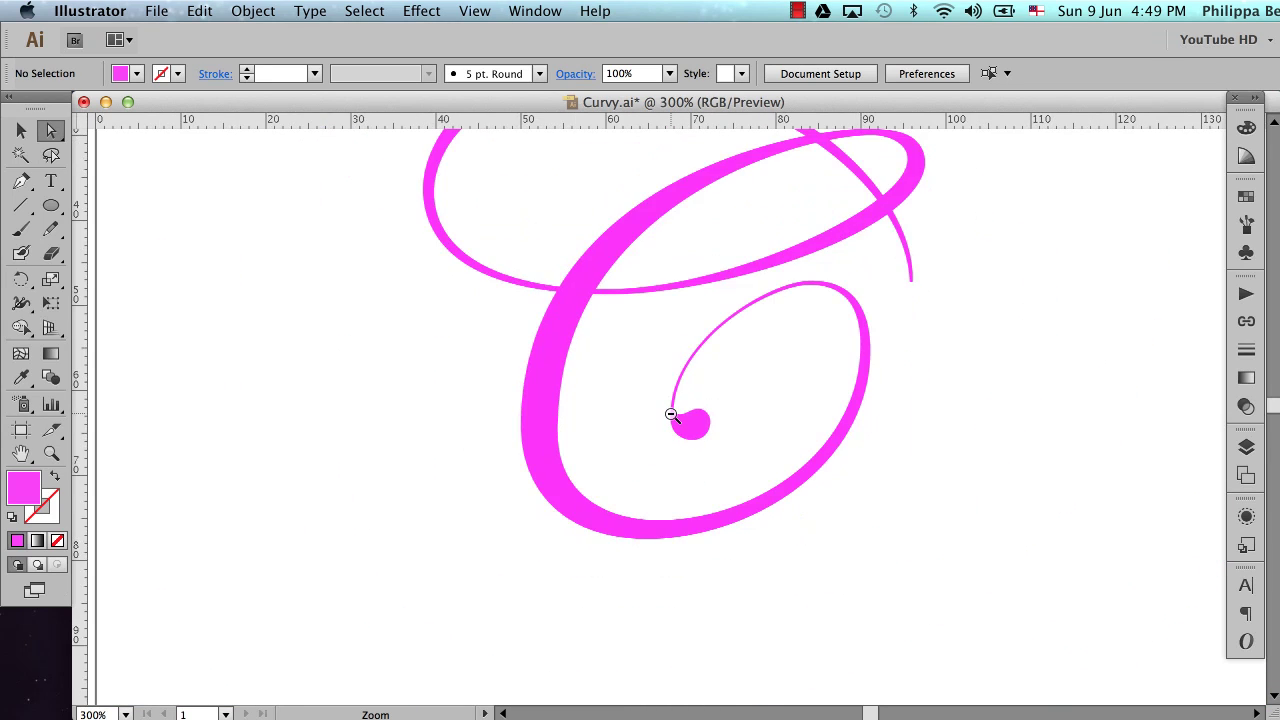
pyautogui.keyDown('alt'); pyautogui.keyDown('super'); pyautogui.click(671, 414); pyautogui.keyUp('super'); pyautogui.keyUp('alt')
pyautogui.scroll(1, 673, 420)
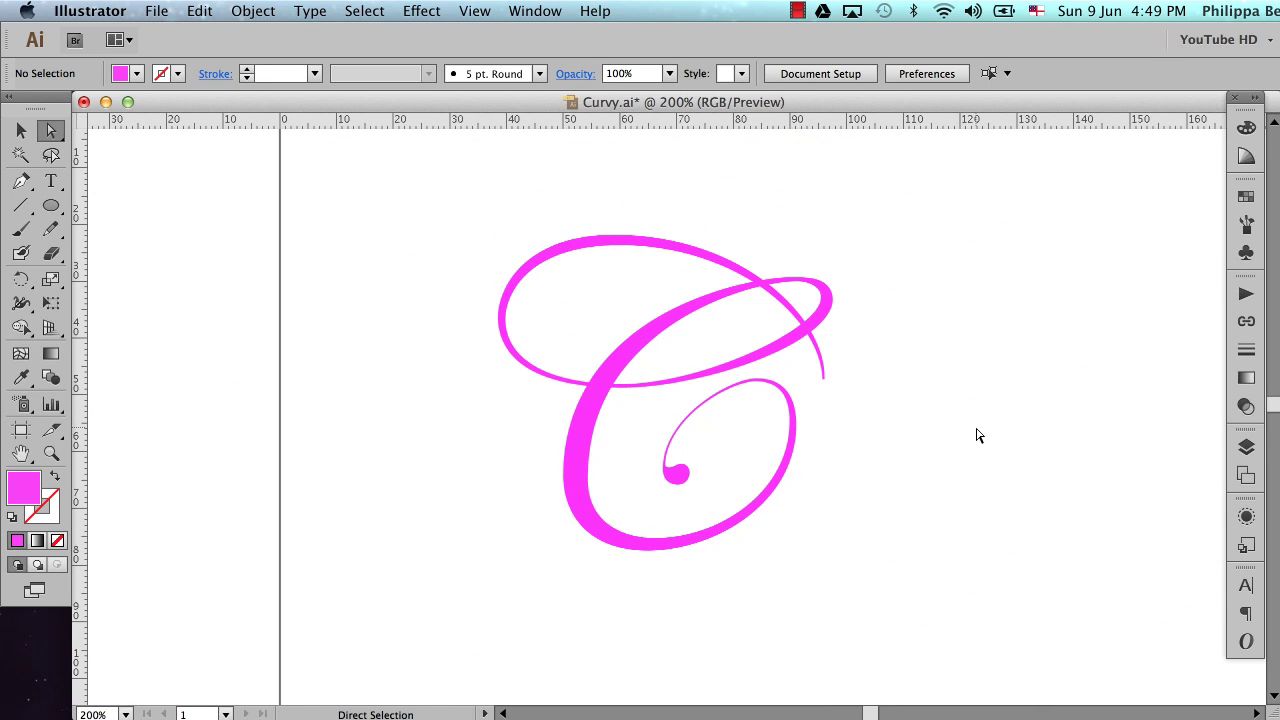
pyautogui.press('v')
pyautogui.press('z')
pyautogui.moveTo(713, 235); pyautogui.dragTo(856, 405)
pyautogui.moveTo(784, 592); pyautogui.dragTo(831, 643)
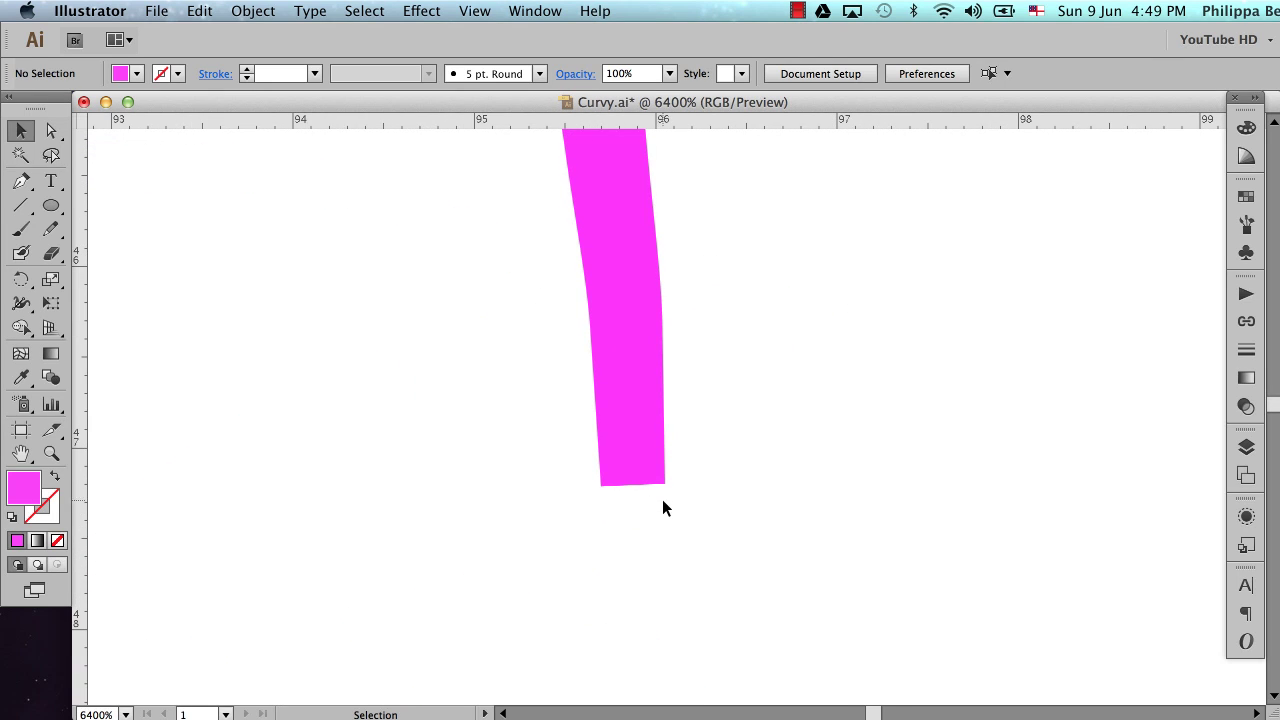
pyautogui.keyDown('alt'); pyautogui.click(488, 369); pyautogui.keyUp('alt')
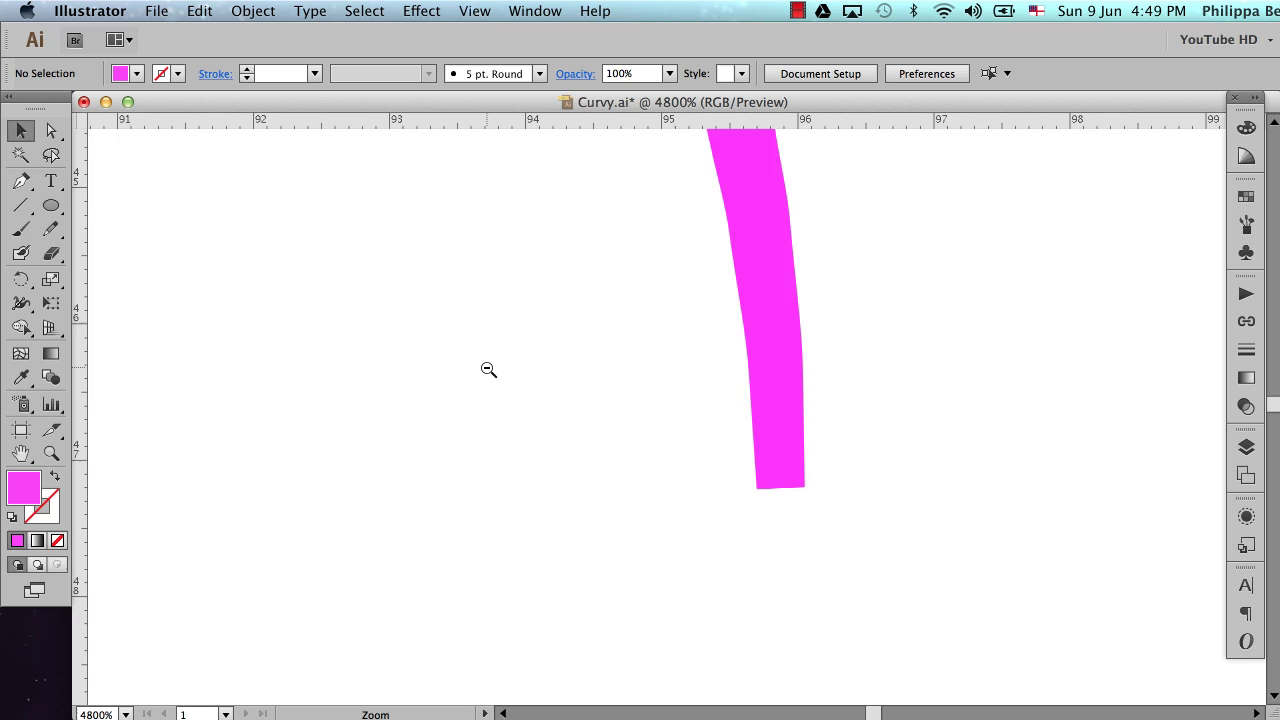
pyautogui.keyDown('alt'); pyautogui.click(488, 369); pyautogui.keyUp('alt')
pyautogui.keyDown('alt'); pyautogui.click(488, 369); pyautogui.keyUp('alt')
pyautogui.keyDown('alt'); pyautogui.click(488, 369); pyautogui.keyUp('alt')
pyautogui.keyDown('alt'); pyautogui.click(488, 369); pyautogui.keyUp('alt')
pyautogui.keyDown('alt'); pyautogui.click(488, 369); pyautogui.keyUp('alt')
pyautogui.keyDown('alt'); pyautogui.click(488, 369); pyautogui.keyUp('alt')
pyautogui.keyDown('alt'); pyautogui.click(488, 369); pyautogui.keyUp('alt')
pyautogui.keyDown('alt'); pyautogui.click(488, 369); pyautogui.keyUp('alt')
pyautogui.keyDown('alt'); pyautogui.click(488, 369); pyautogui.keyUp('alt')
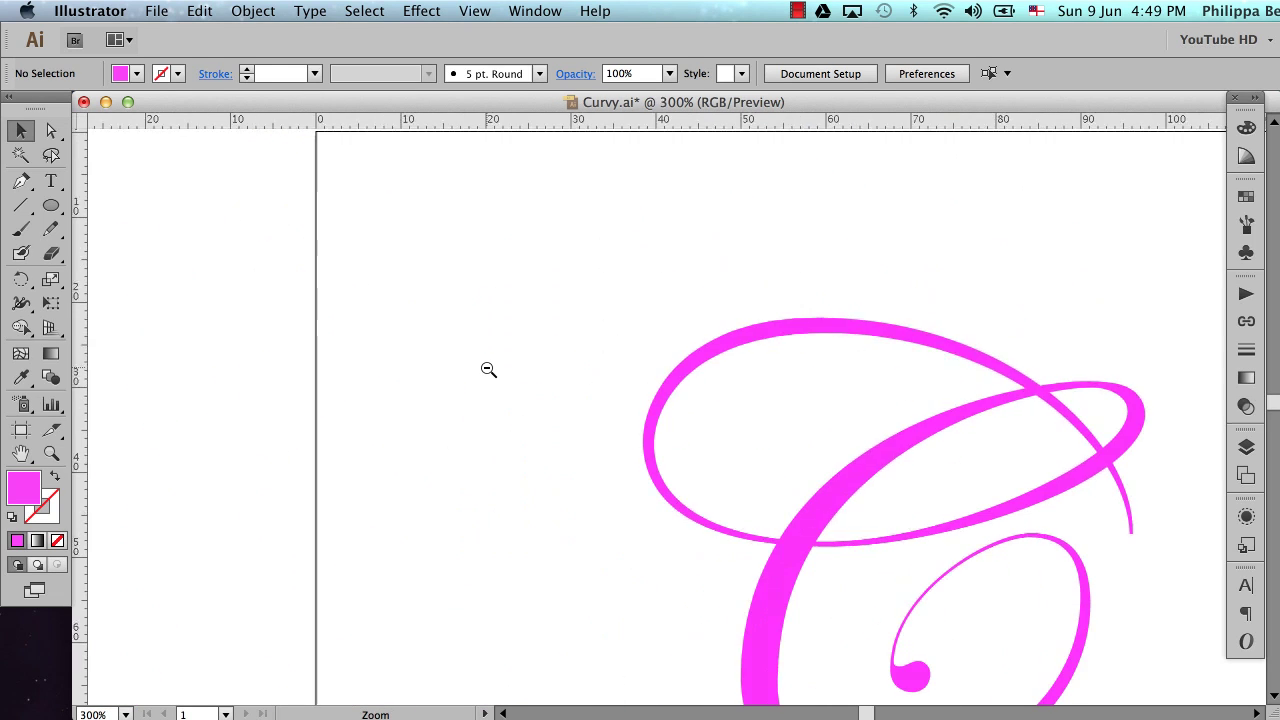
pyautogui.hscroll(10, 486, 366)
pyautogui.scroll(-4, 486, 366)
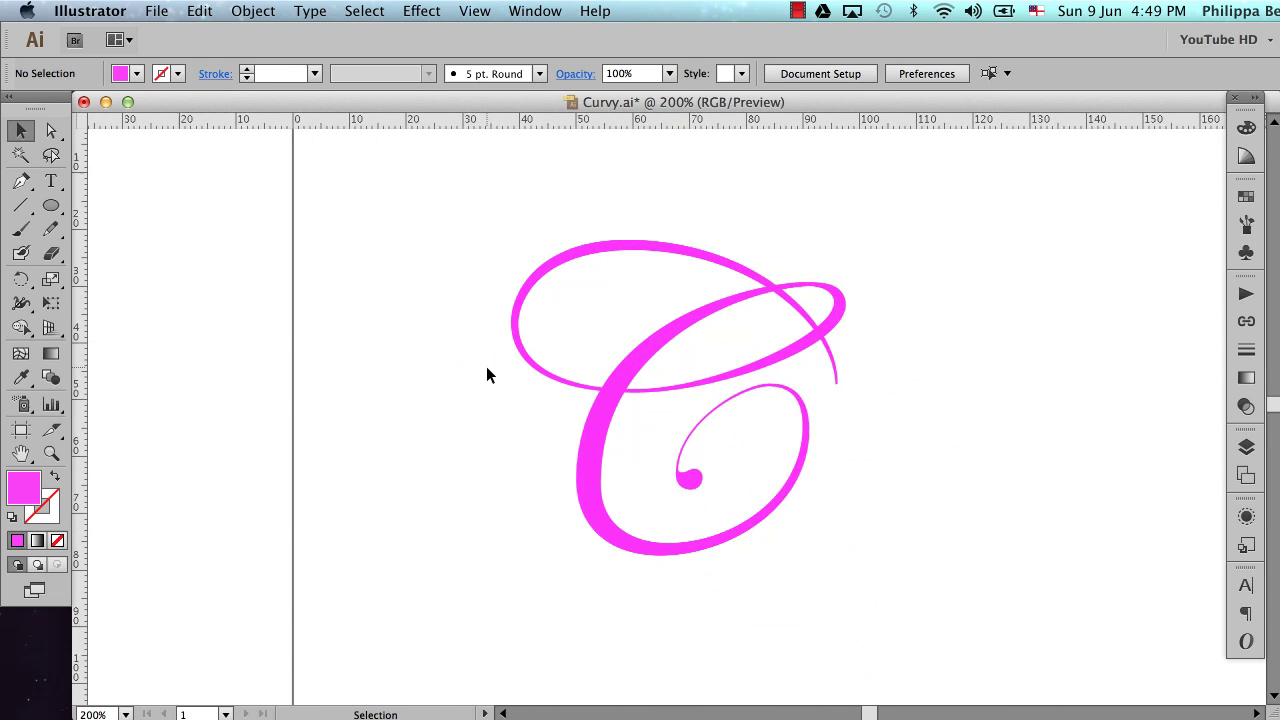
pyautogui.moveTo(313, 183); pyautogui.dragTo(888, 607)
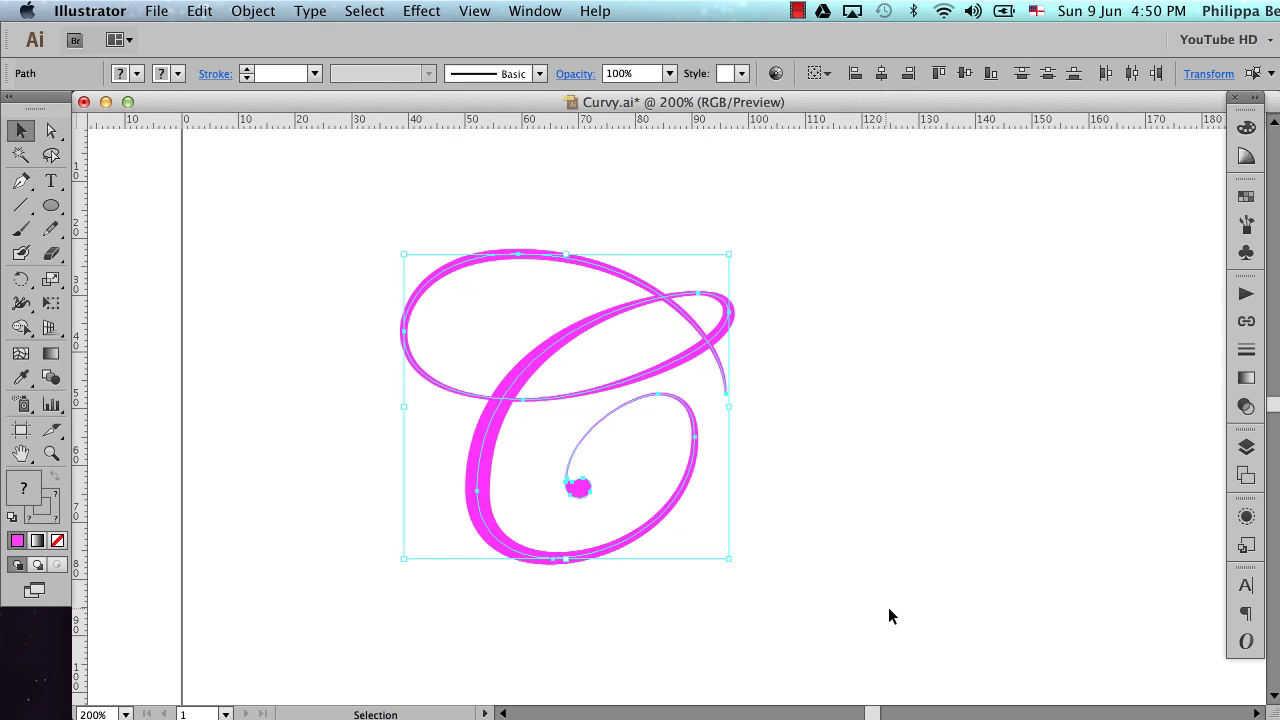
pyautogui.scroll(-5, 840, 455)
pyautogui.hscroll(-2, 840, 455)
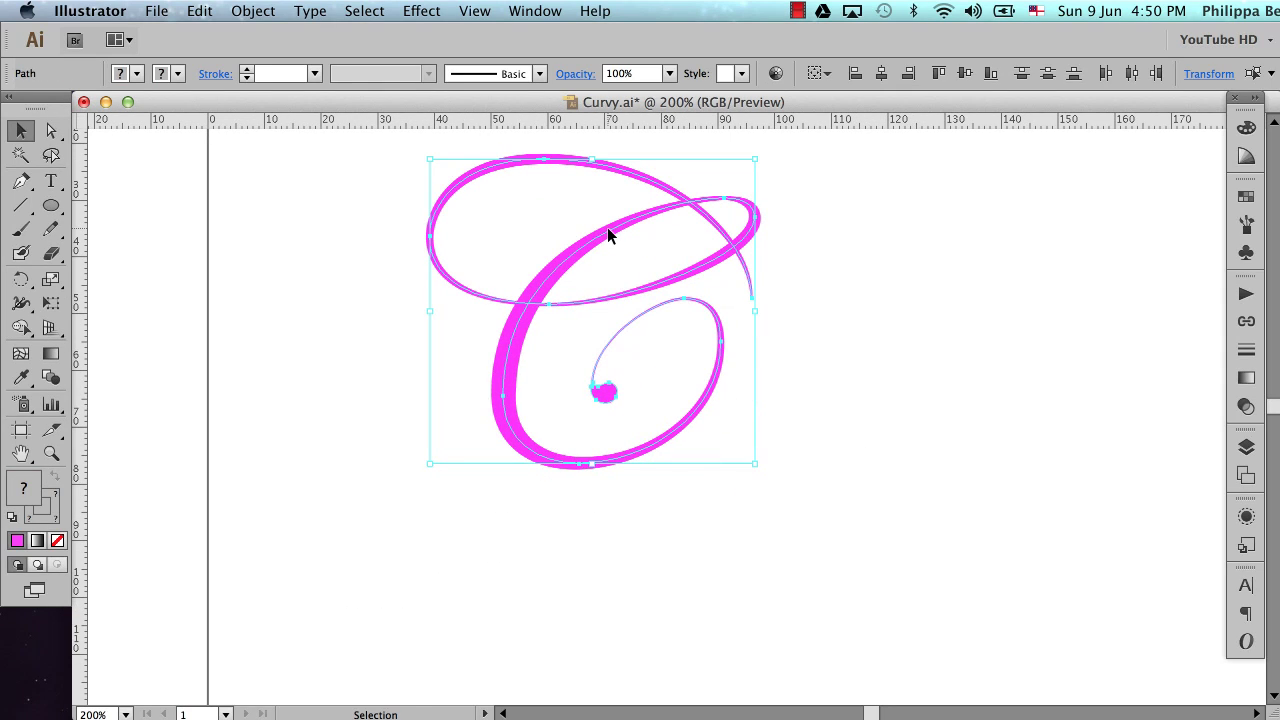
pyautogui.moveTo(607, 227); pyautogui.dragTo(596, 606)
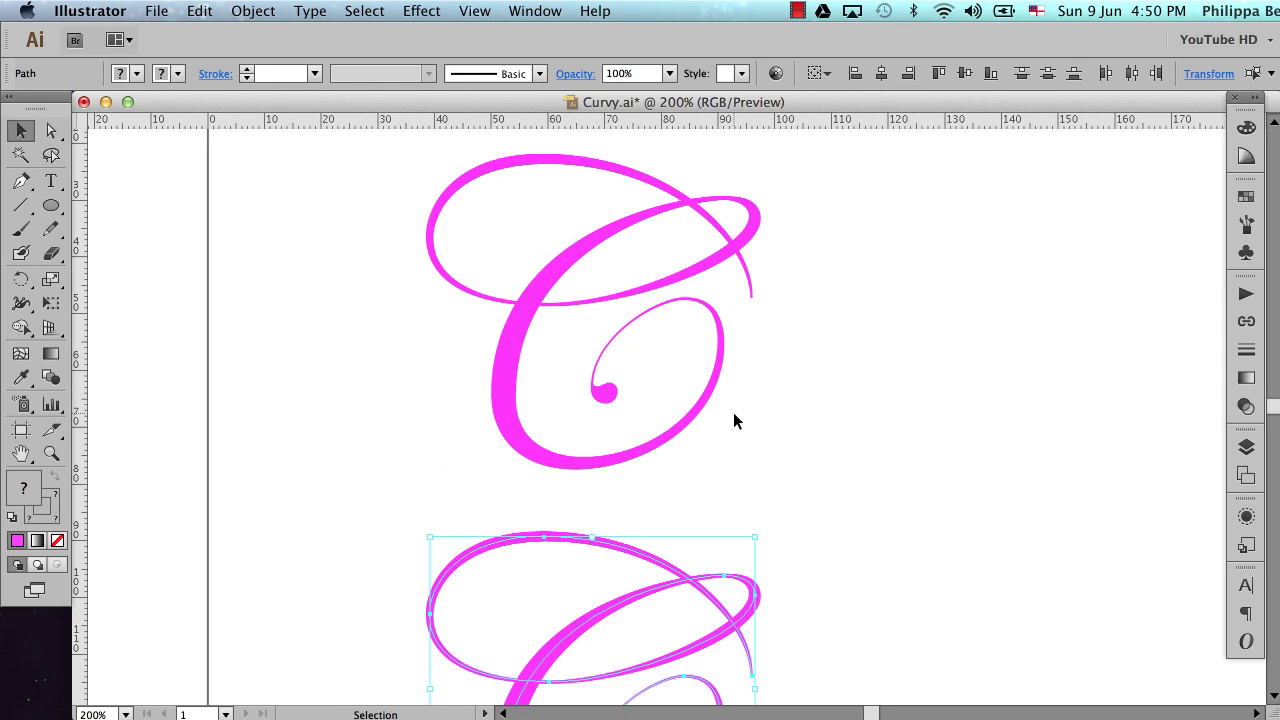
pyautogui.scroll(-5, 734, 414)
pyautogui.hscroll(-1, 734, 414)
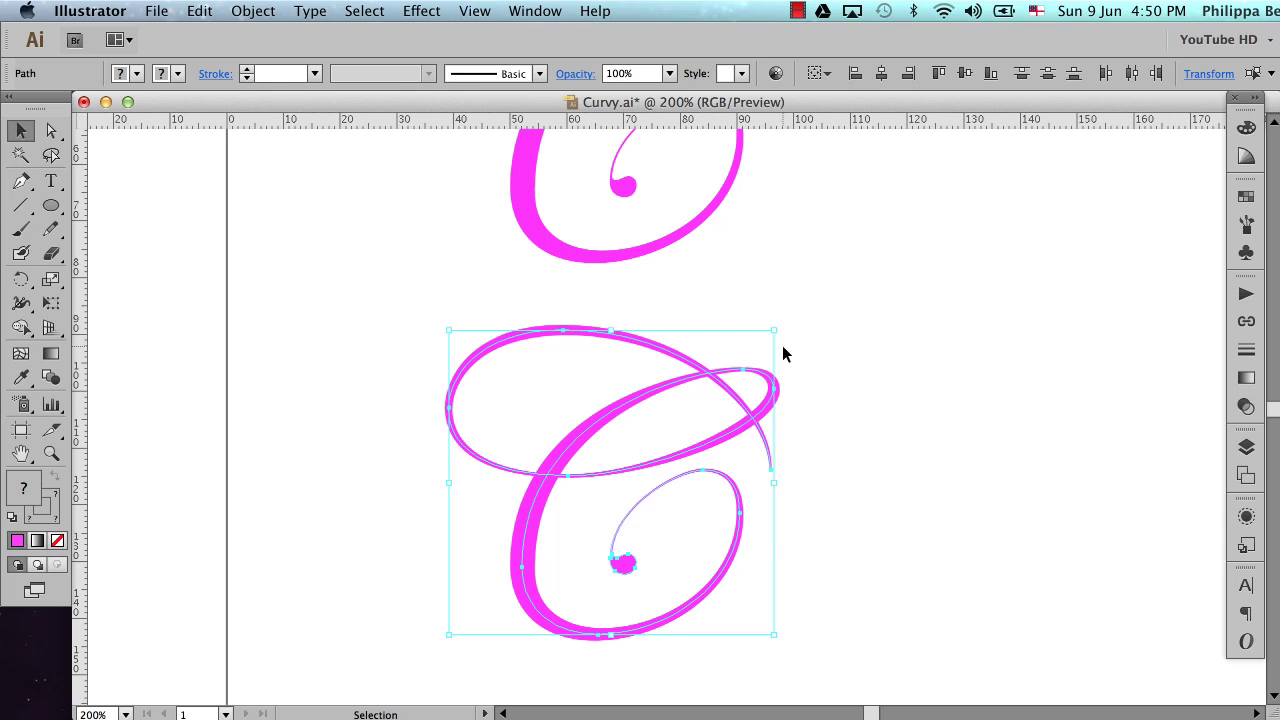
# - Apply Object > Expand Appearance to the C, then zoom closely onto the right stroke's tip
pyautogui.click(253, 11)
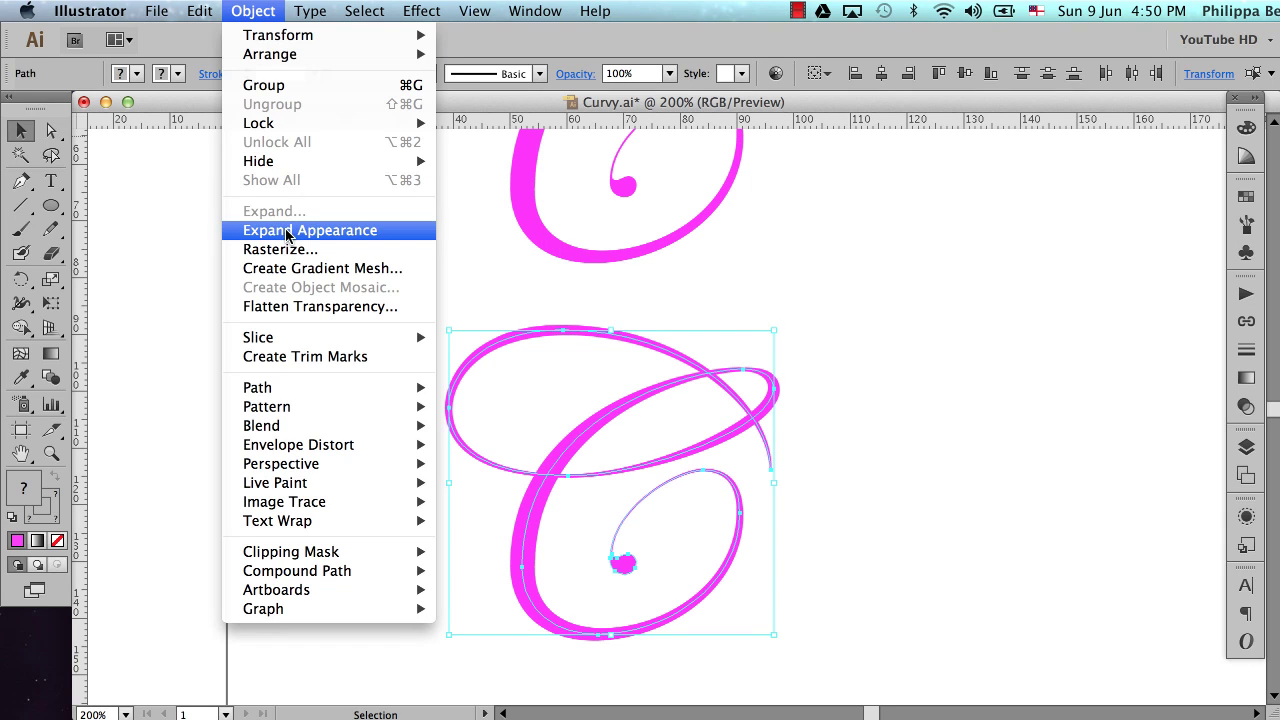
pyautogui.click(369, 231)
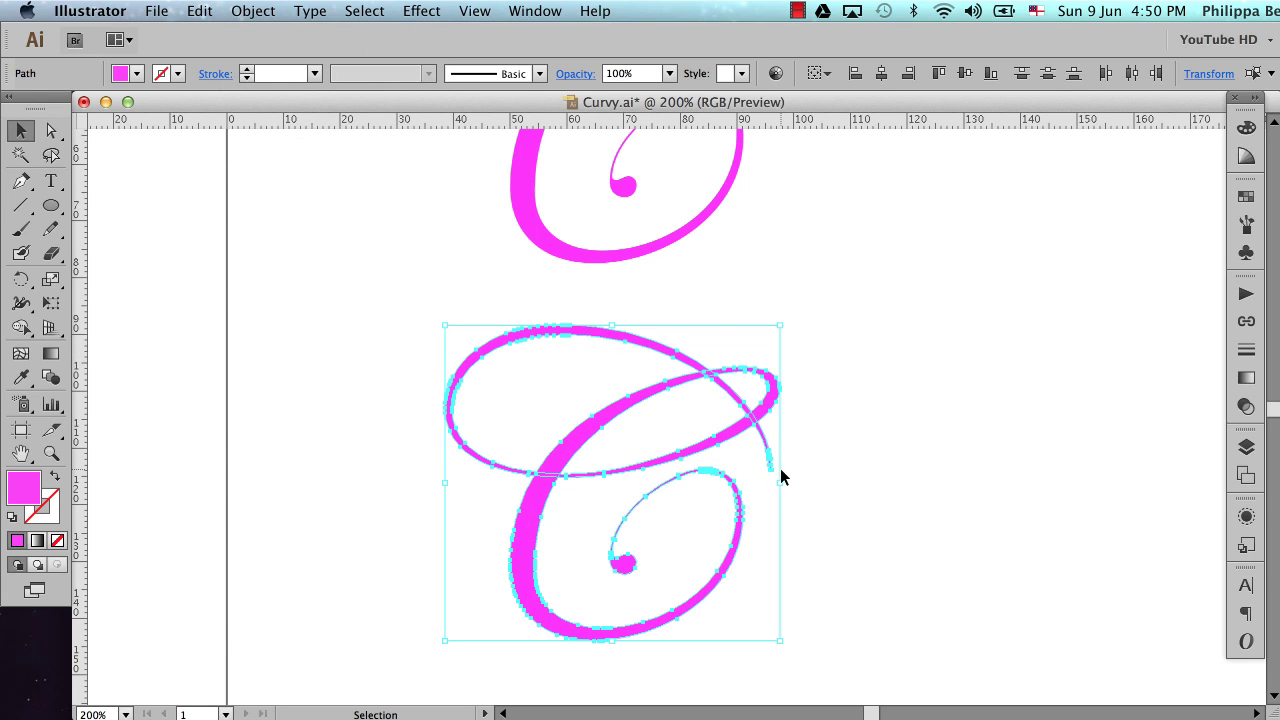
pyautogui.press('super+space')
pyautogui.moveTo(670, 348); pyautogui.dragTo(839, 493)
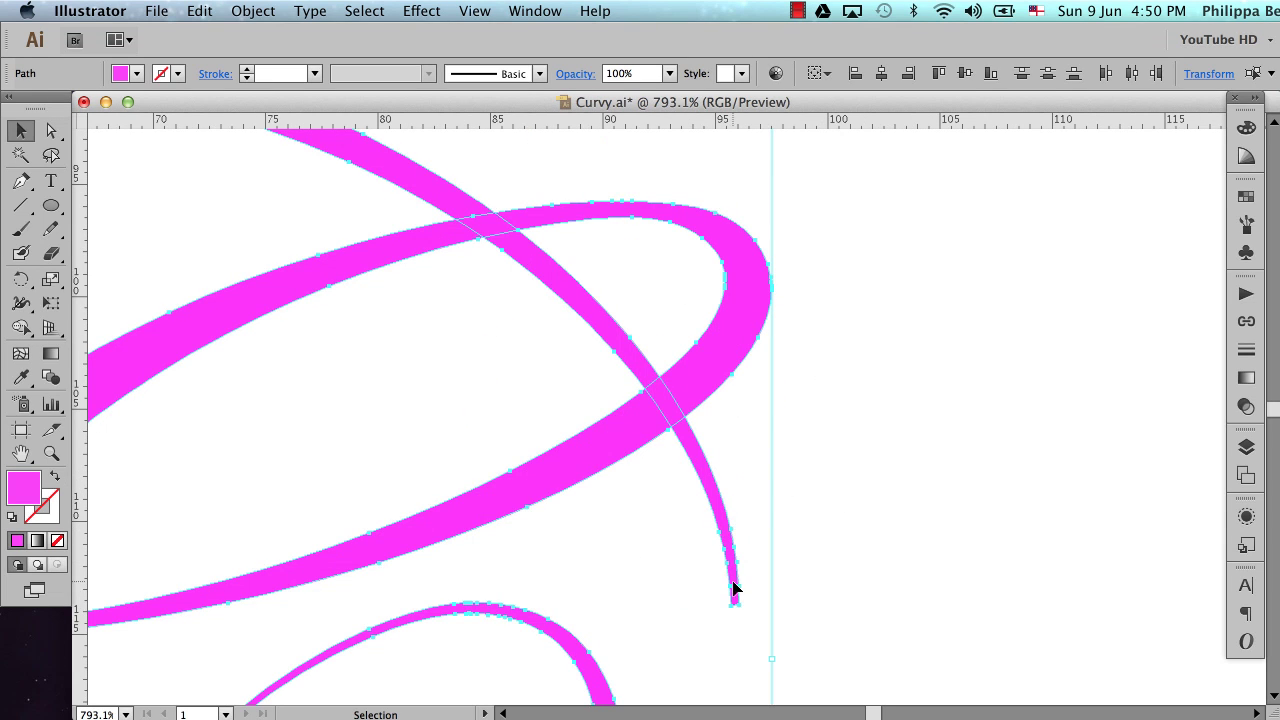
pyautogui.press('super+space')
pyautogui.moveTo(672, 497)
pyautogui.mouseDown()
pyautogui.moveTo(711, 569)
pyautogui.moveTo(774, 614)
pyautogui.moveTo(768, 631)
pyautogui.mouseUp()
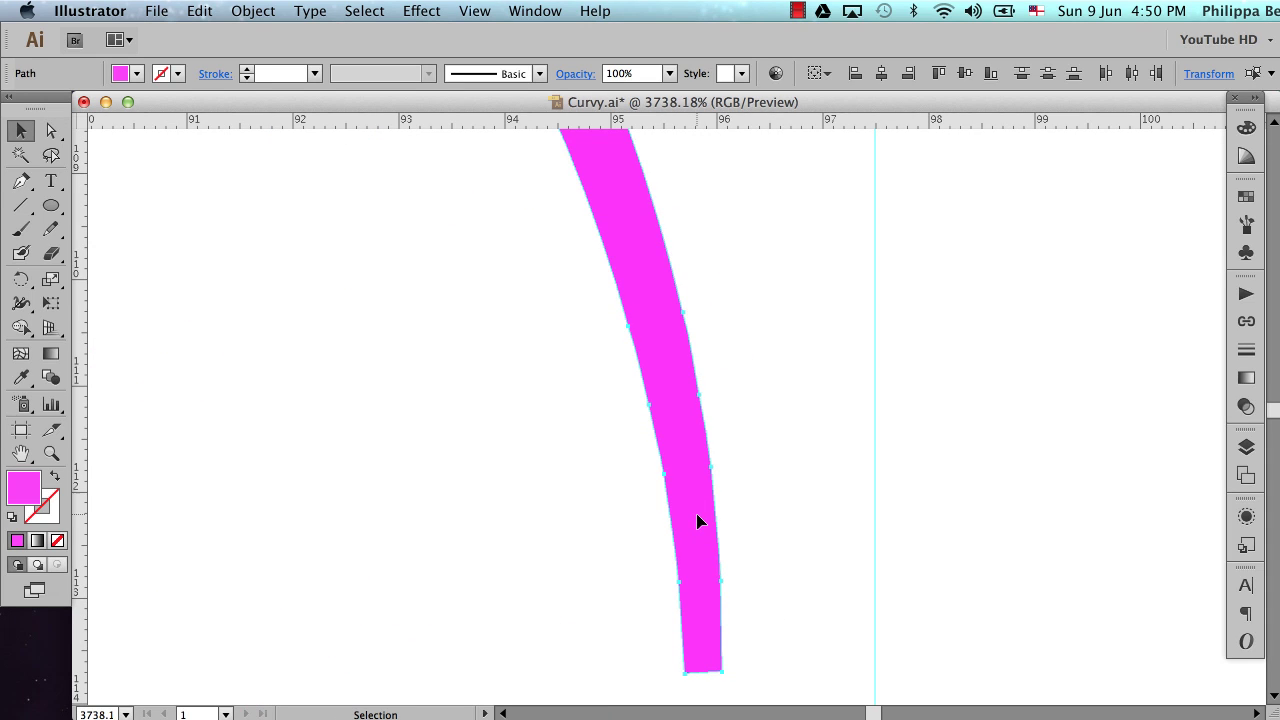
# - Inspect the four anchors running down the right stroke's edge to its tip
pyautogui.press('a')
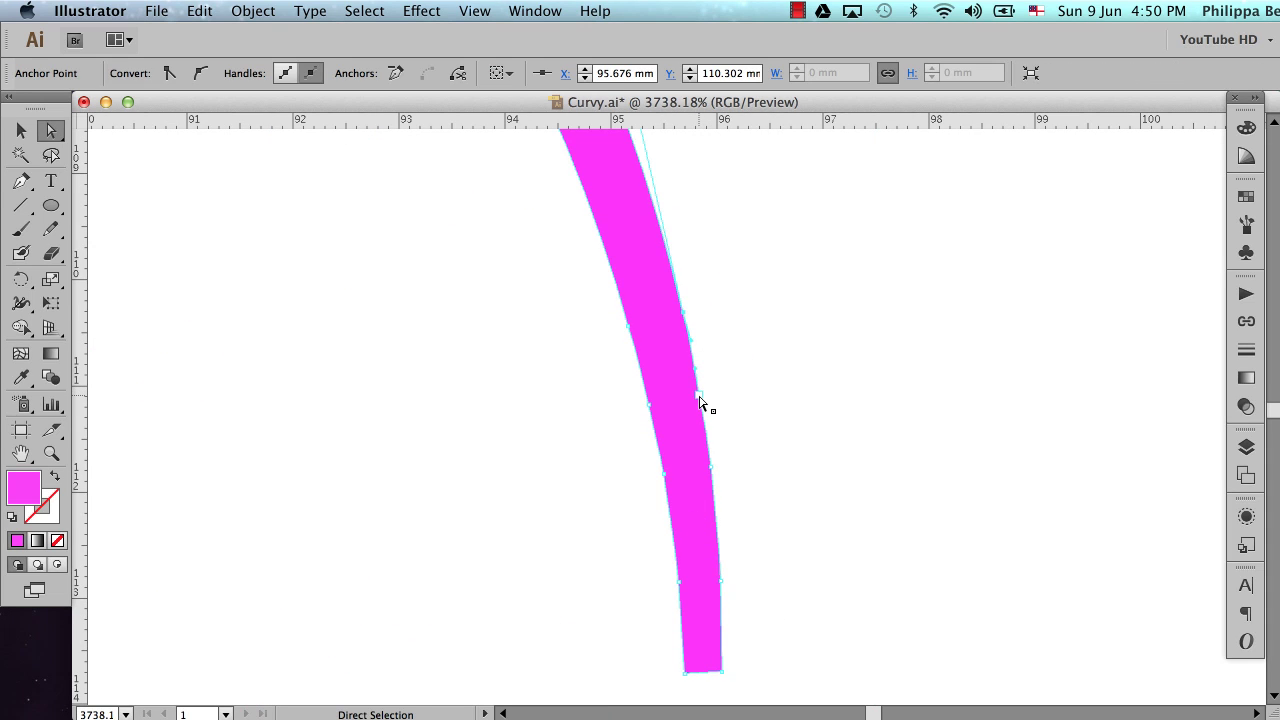
pyautogui.click(700, 398)
pyautogui.click(710, 465)
pyautogui.click(716, 508)
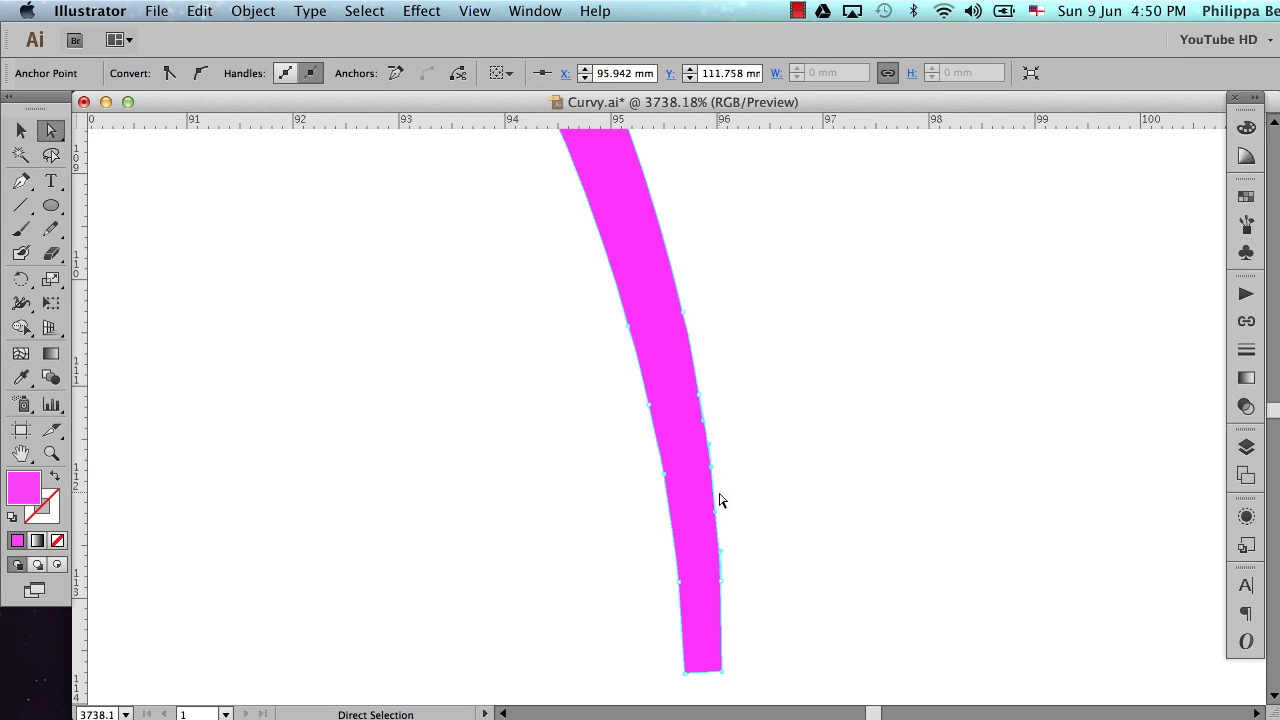
pyautogui.click(720, 581)
# - Zoom out and scroll around the expanded C to survey its anchor points
pyautogui.keyDown('alt'); pyautogui.keyDown('super'); pyautogui.click(712, 440); pyautogui.keyUp('super'); pyautogui.keyUp('alt')
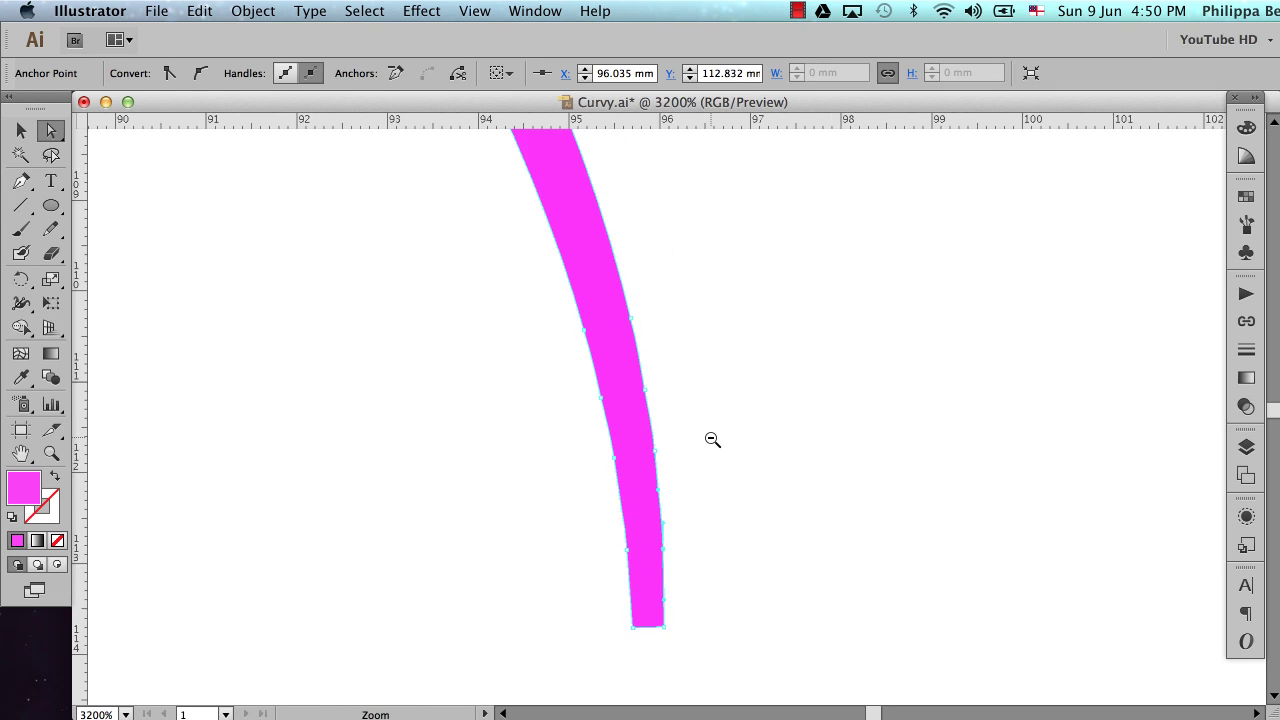
pyautogui.keyDown('alt'); pyautogui.keyDown('super'); pyautogui.click(712, 440); pyautogui.keyUp('super'); pyautogui.keyUp('alt')
pyautogui.keyDown('alt'); pyautogui.keyDown('super'); pyautogui.click(712, 440); pyautogui.keyUp('super'); pyautogui.keyUp('alt')
pyautogui.keyDown('alt'); pyautogui.keyDown('super'); pyautogui.click(712, 440); pyautogui.keyUp('super'); pyautogui.keyUp('alt')
pyautogui.keyDown('alt'); pyautogui.keyDown('super'); pyautogui.click(712, 440); pyautogui.keyUp('super'); pyautogui.keyUp('alt')
pyautogui.keyDown('alt'); pyautogui.keyDown('super'); pyautogui.click(712, 440); pyautogui.keyUp('super'); pyautogui.keyUp('alt')
pyautogui.hscroll(-5, 711, 441)
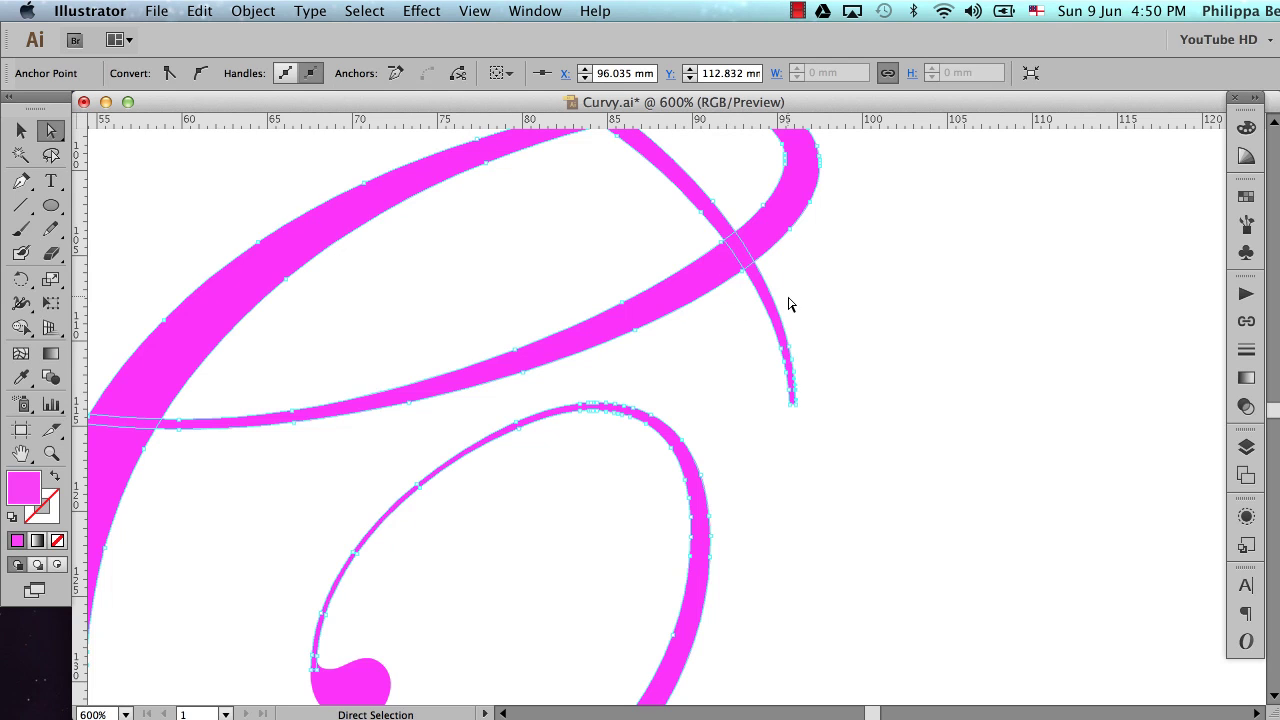
pyautogui.scroll(3, 789, 304)
pyautogui.hscroll(-1, 789, 304)
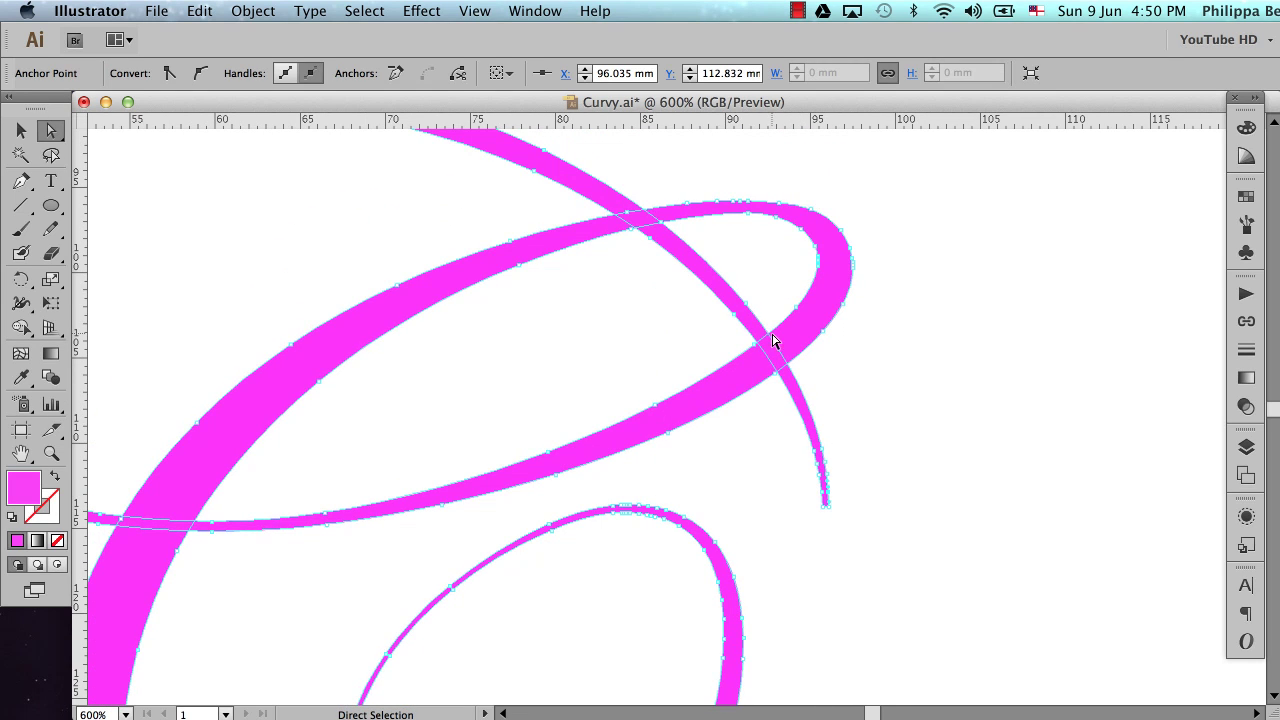
pyautogui.hscroll(-10, 795, 355)
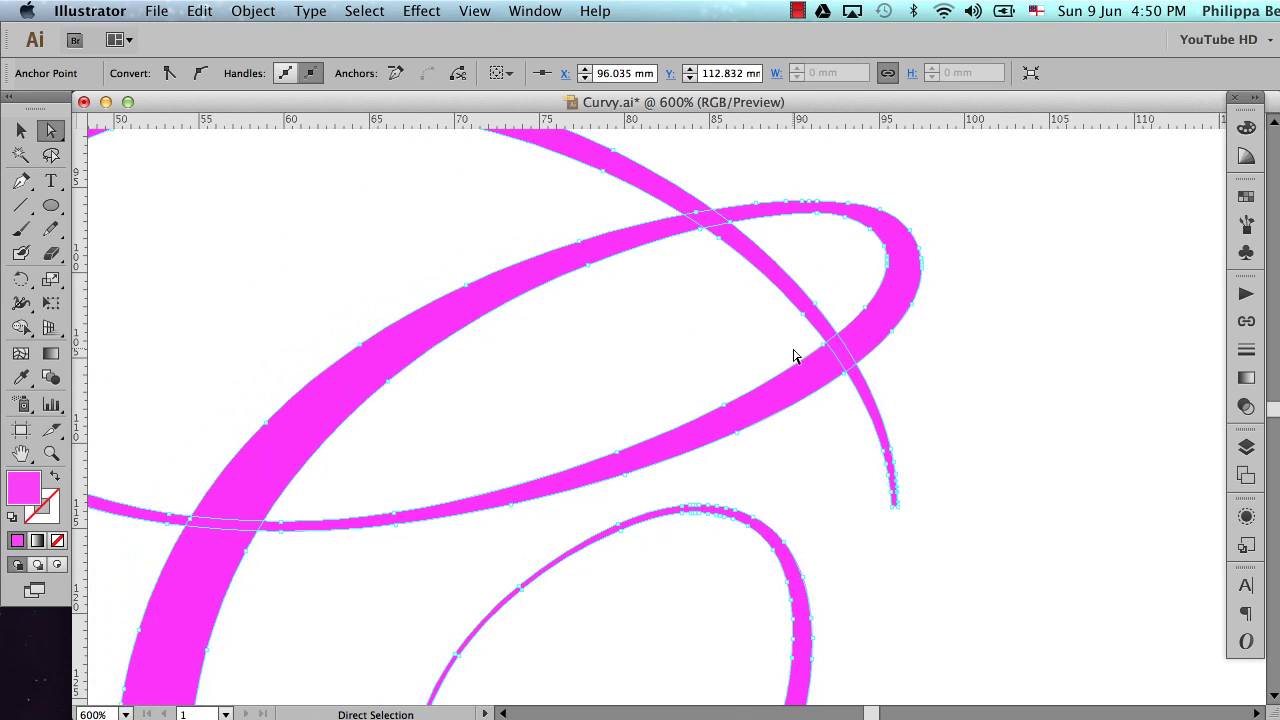
pyautogui.scroll(-4, 795, 355)
pyautogui.scroll(-5, 795, 355)
pyautogui.hscroll(-2, 795, 355)
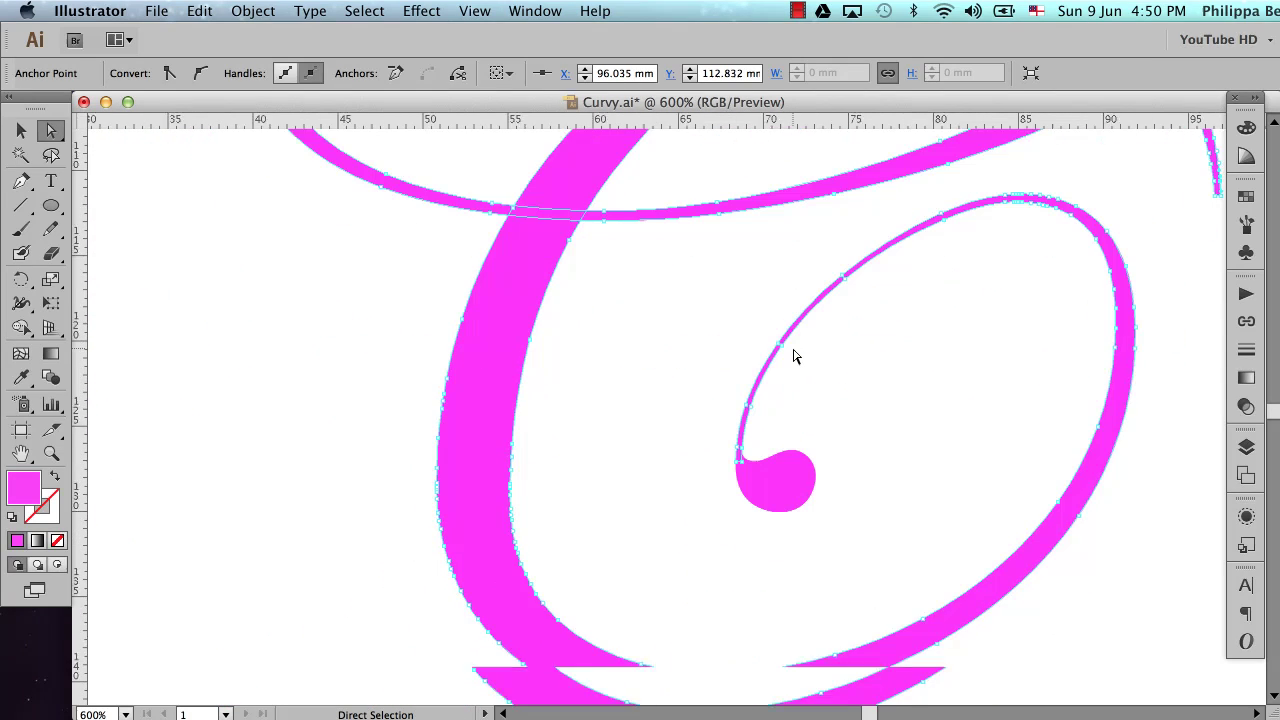
pyautogui.scroll(9, 795, 355)
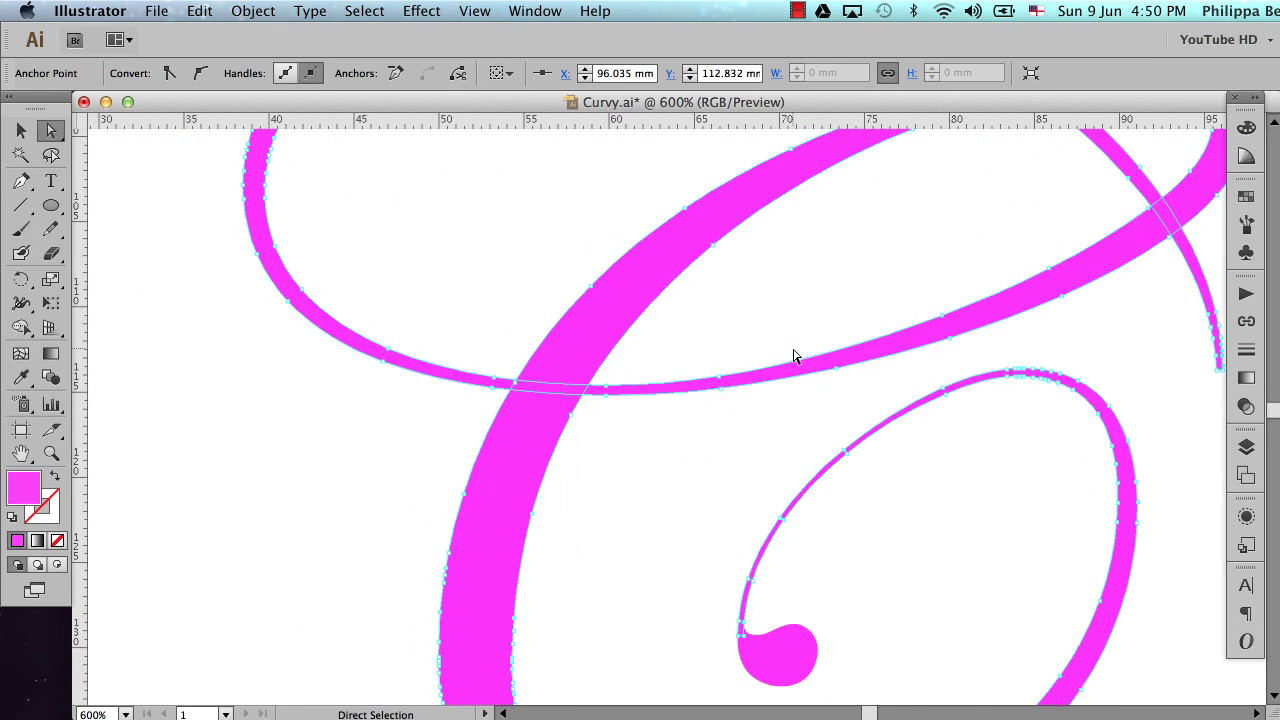
pyautogui.scroll(4, 795, 355)
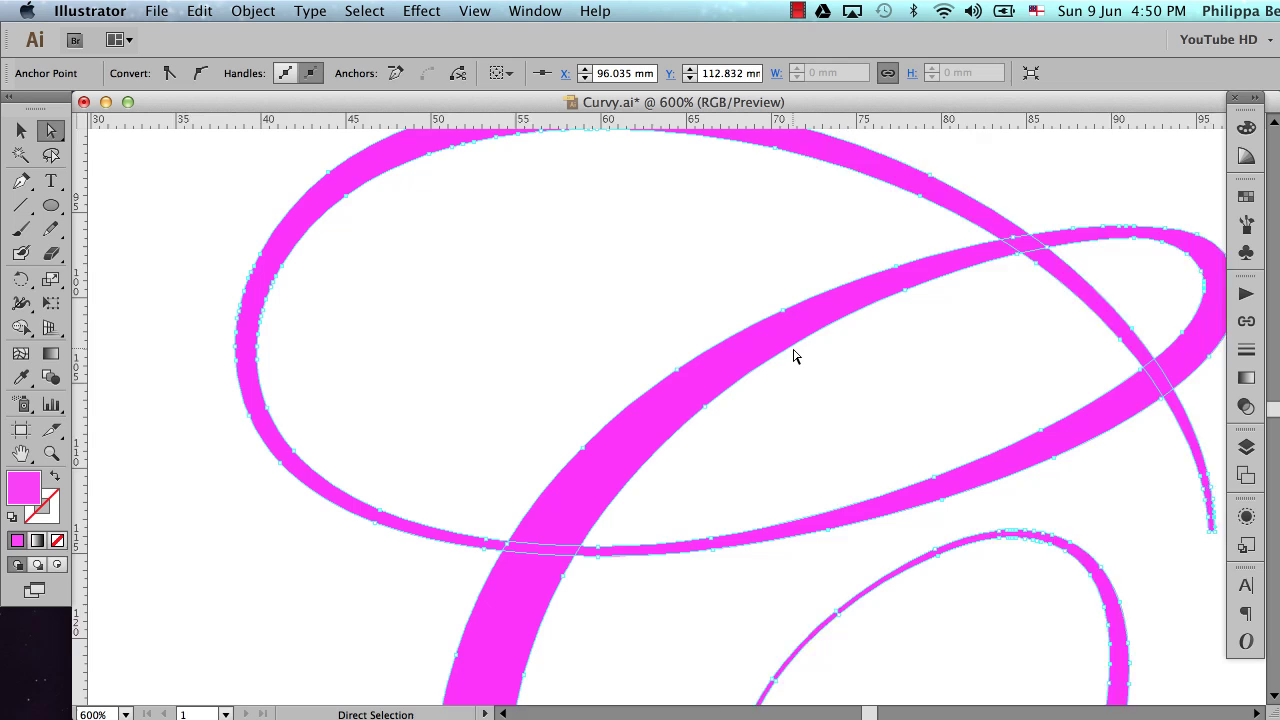
pyautogui.hscroll(1, 795, 355)
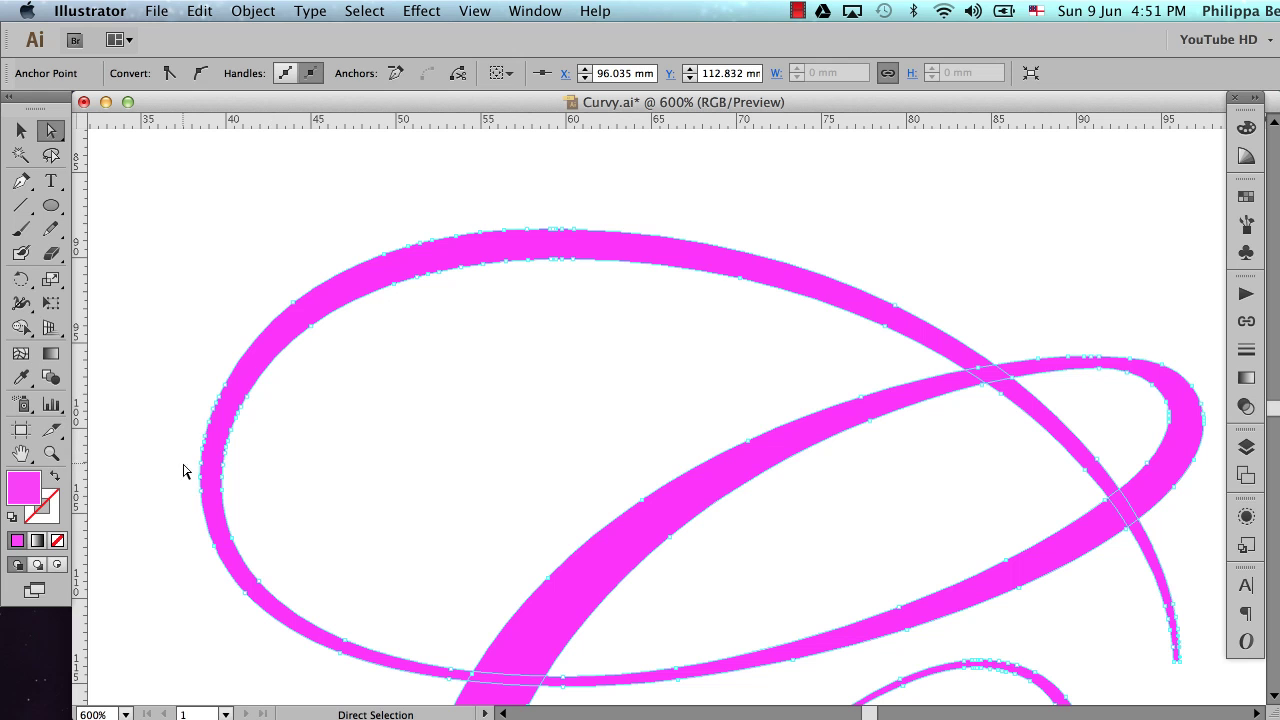
pyautogui.click(971, 494)
pyautogui.scroll(-10, 971, 494)
pyautogui.scroll(8, 971, 494)
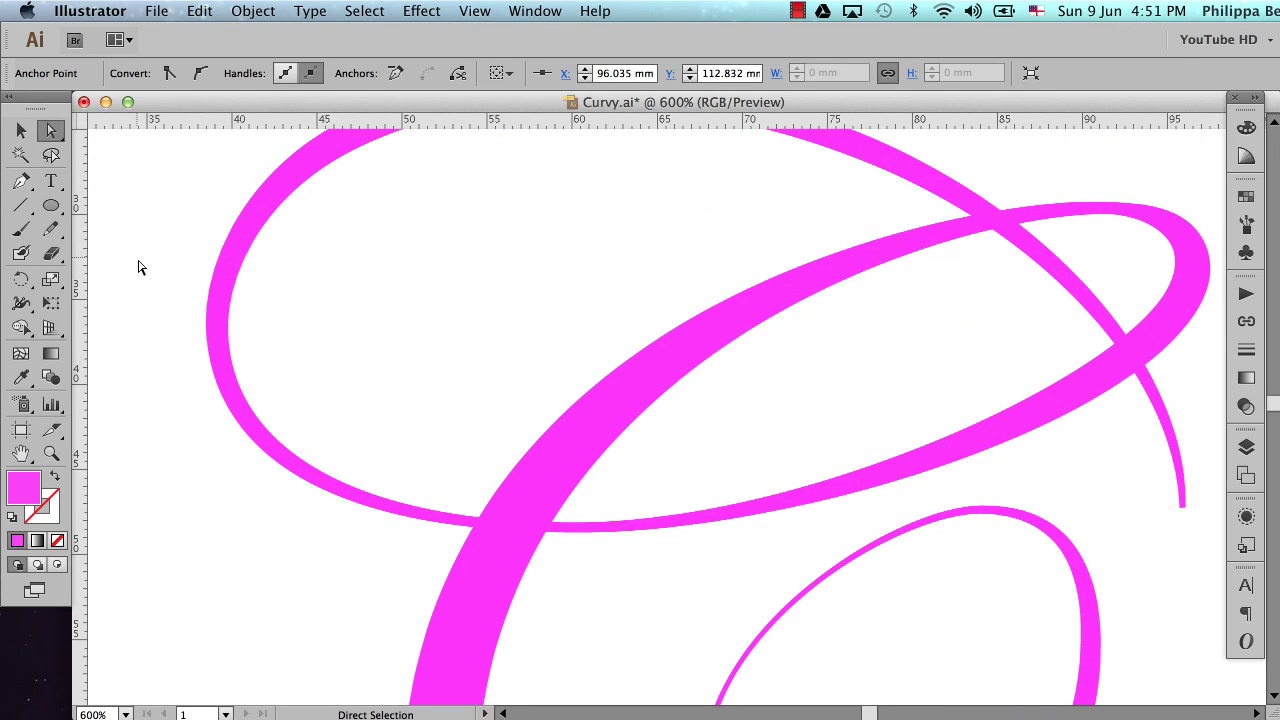
pyautogui.moveTo(137, 266); pyautogui.dragTo(420, 540)
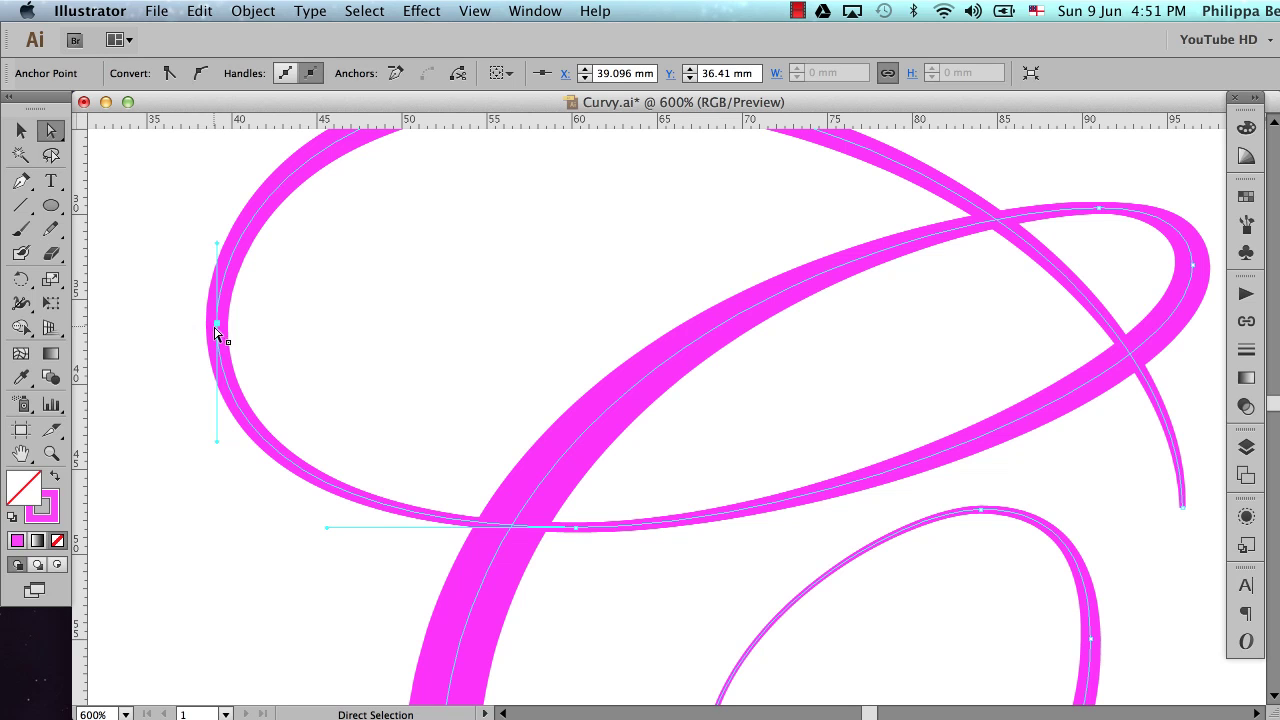
pyautogui.scroll(-10, 397, 320)
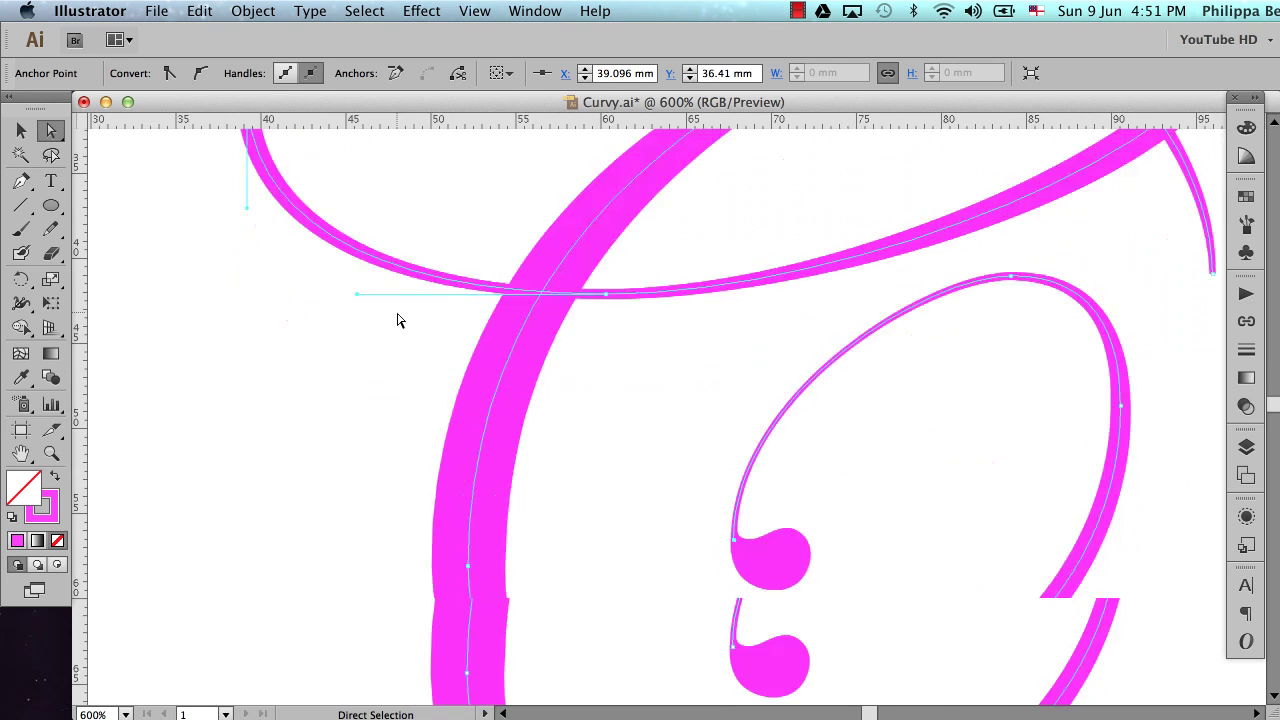
pyautogui.scroll(-4, 397, 320)
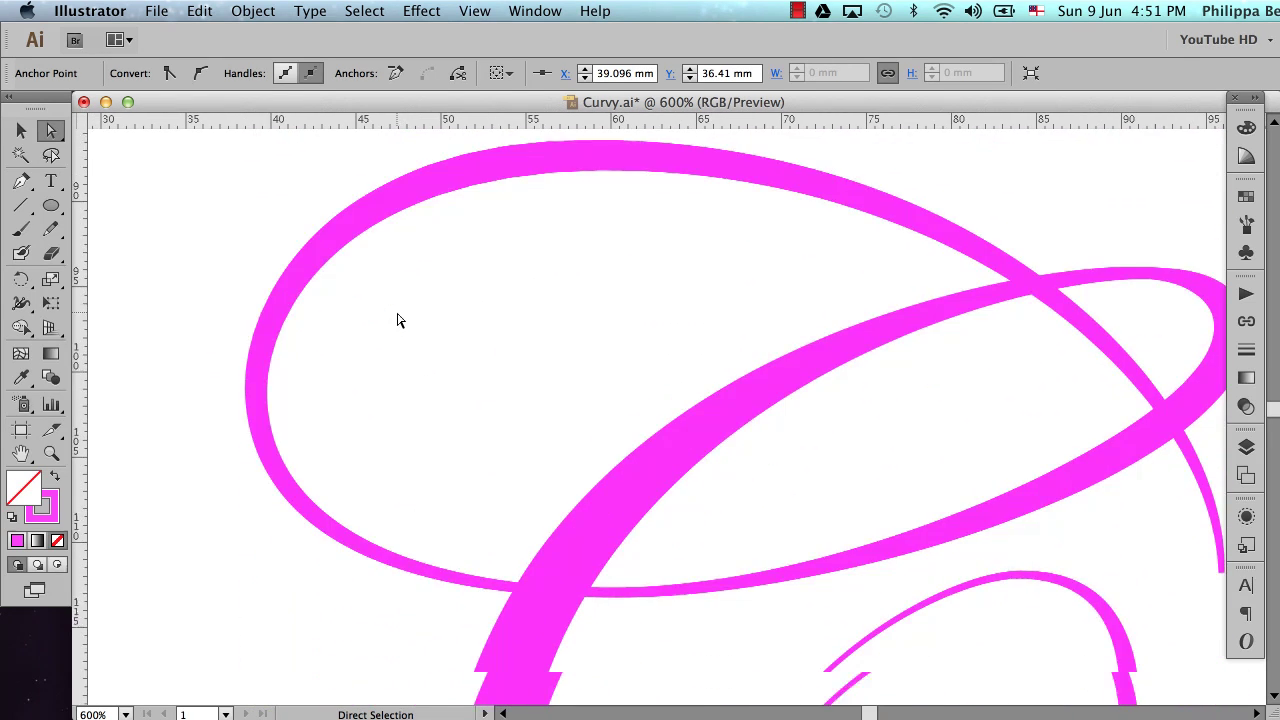
pyautogui.moveTo(157, 216); pyautogui.dragTo(407, 566)
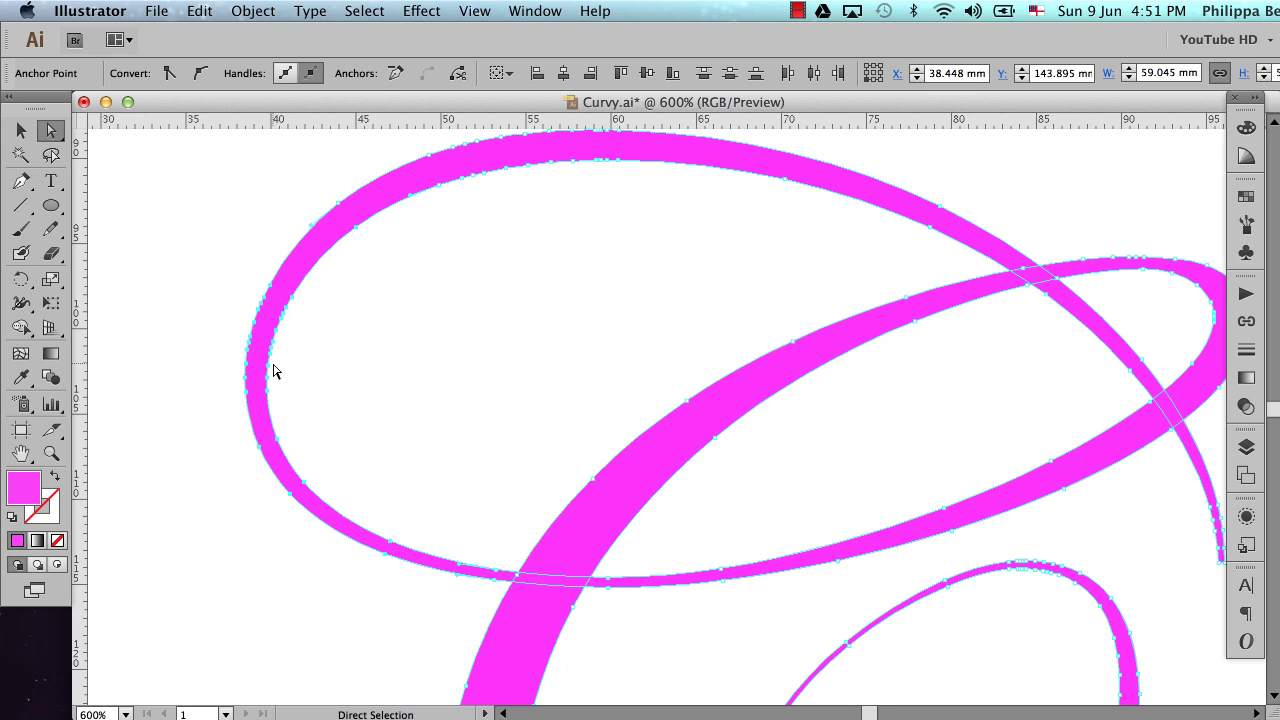
# - Copy the pink expanded C and paste the copy directly behind it
pyautogui.click(390, 358)
pyautogui.press('v')
pyautogui.click(314, 251)
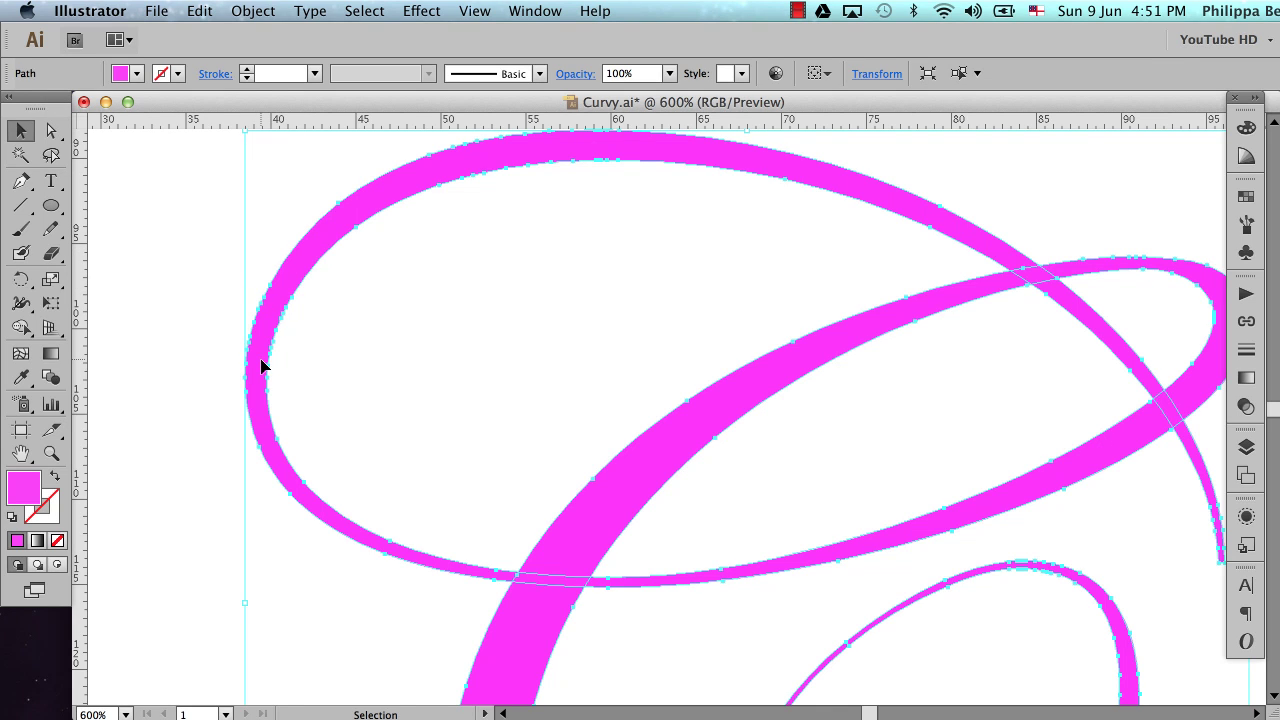
pyautogui.press('super+c')
pyautogui.click(388, 340)
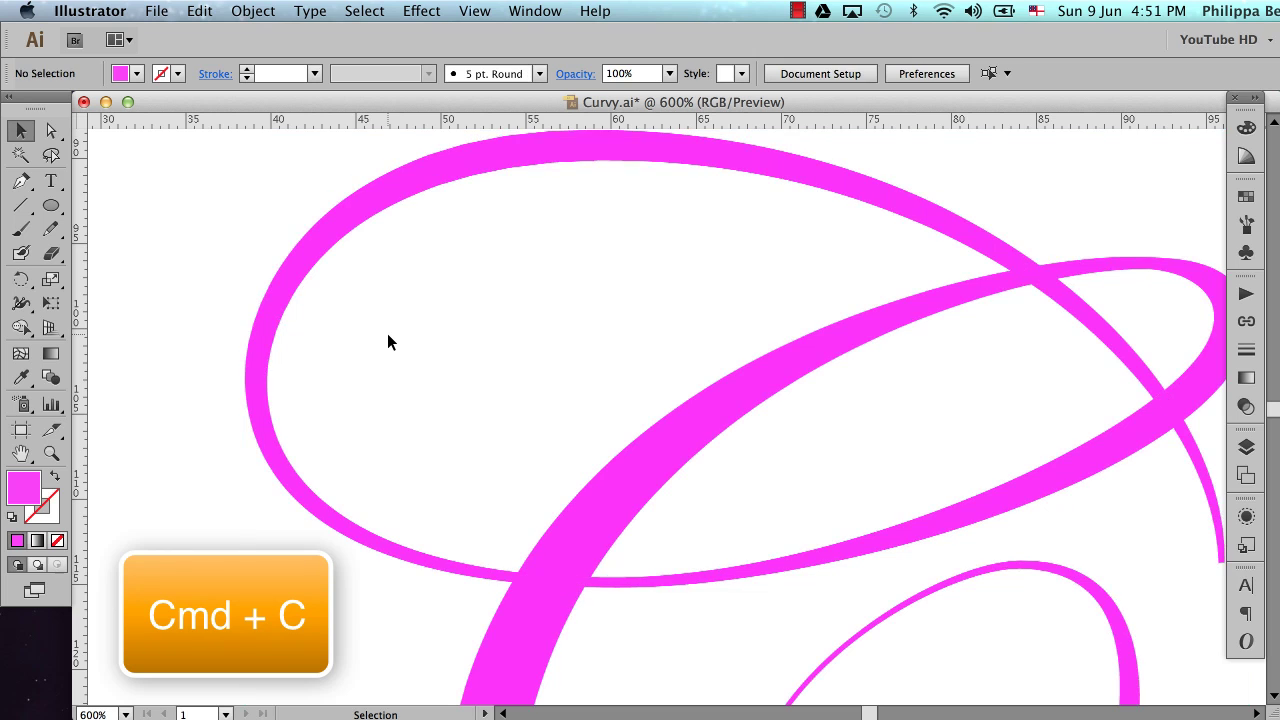
pyautogui.press('super+b')
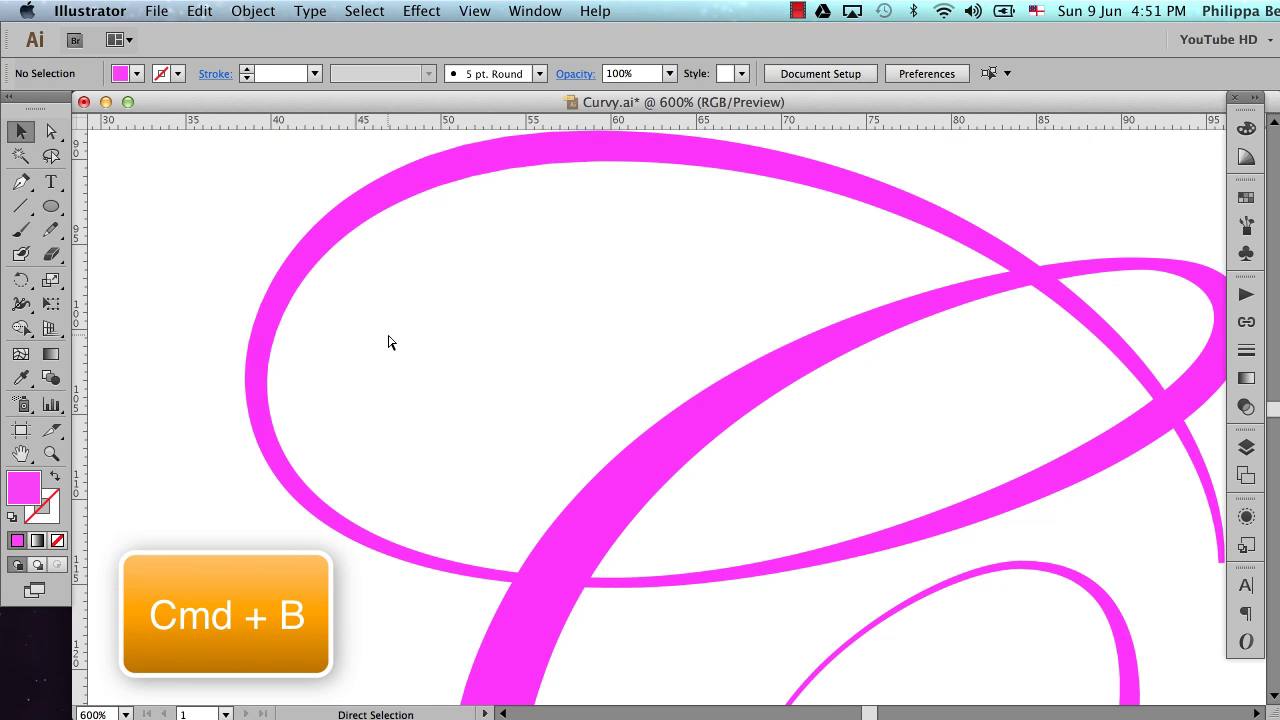
pyautogui.press('super+b')
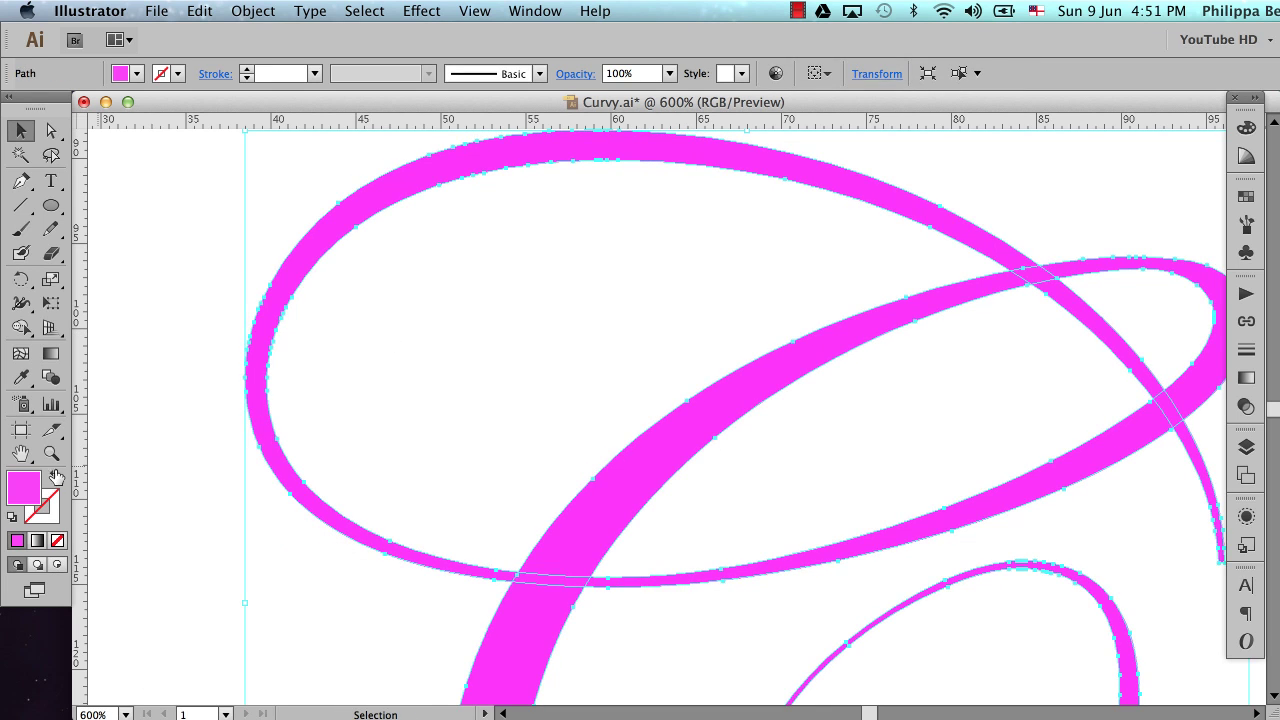
# - Fill the pasted copy green (1FFF9E) and bring up the Layers panel
pyautogui.doubleClick(22, 490)
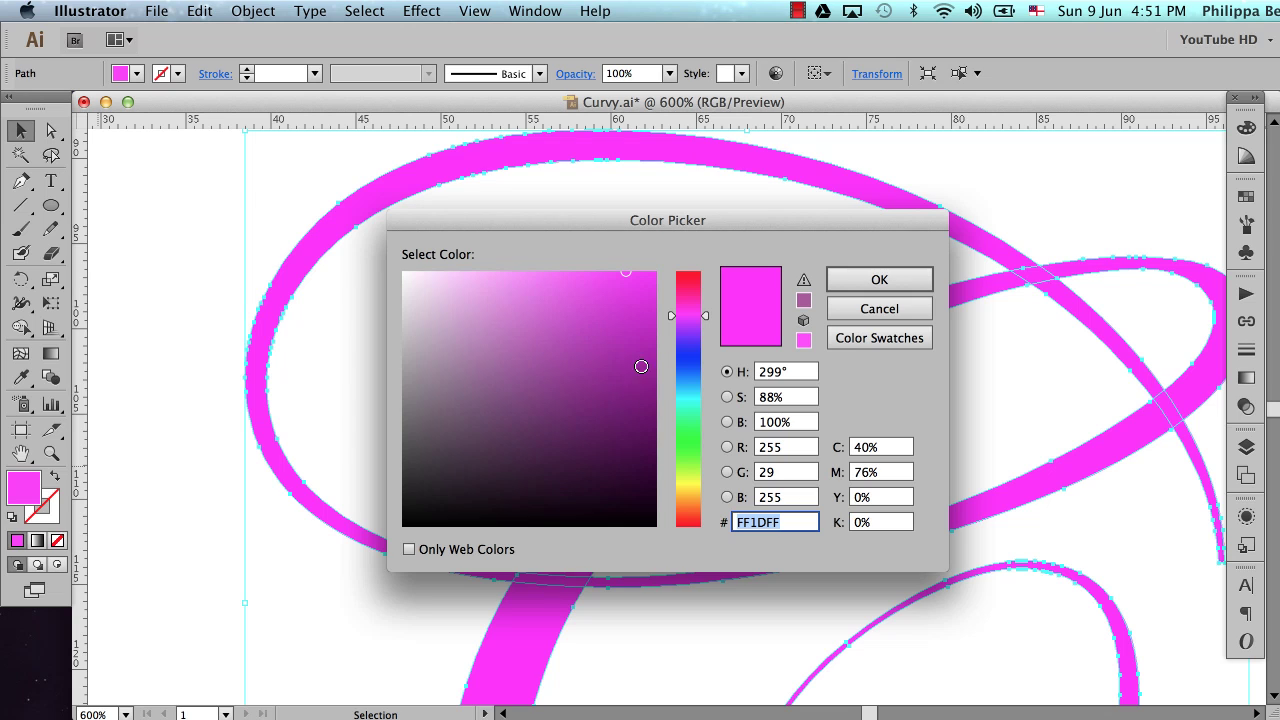
pyautogui.click(685, 419)
pyautogui.click(634, 373)
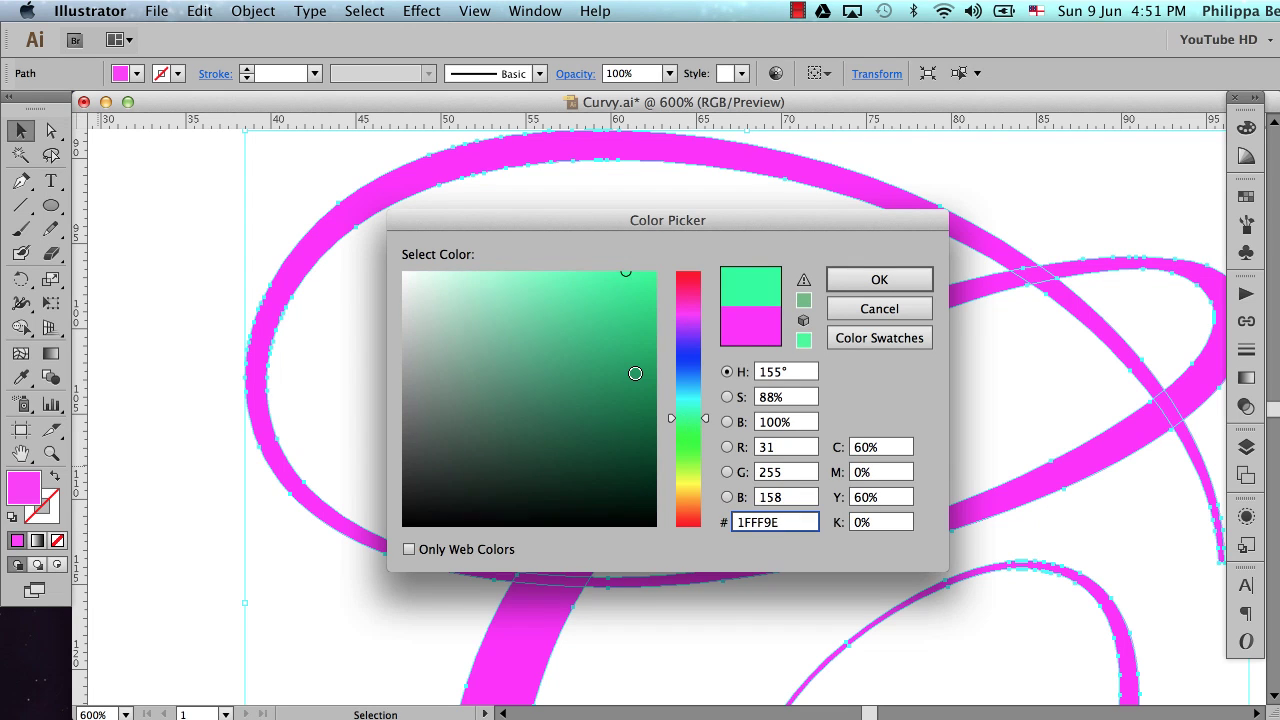
pyautogui.click(858, 279)
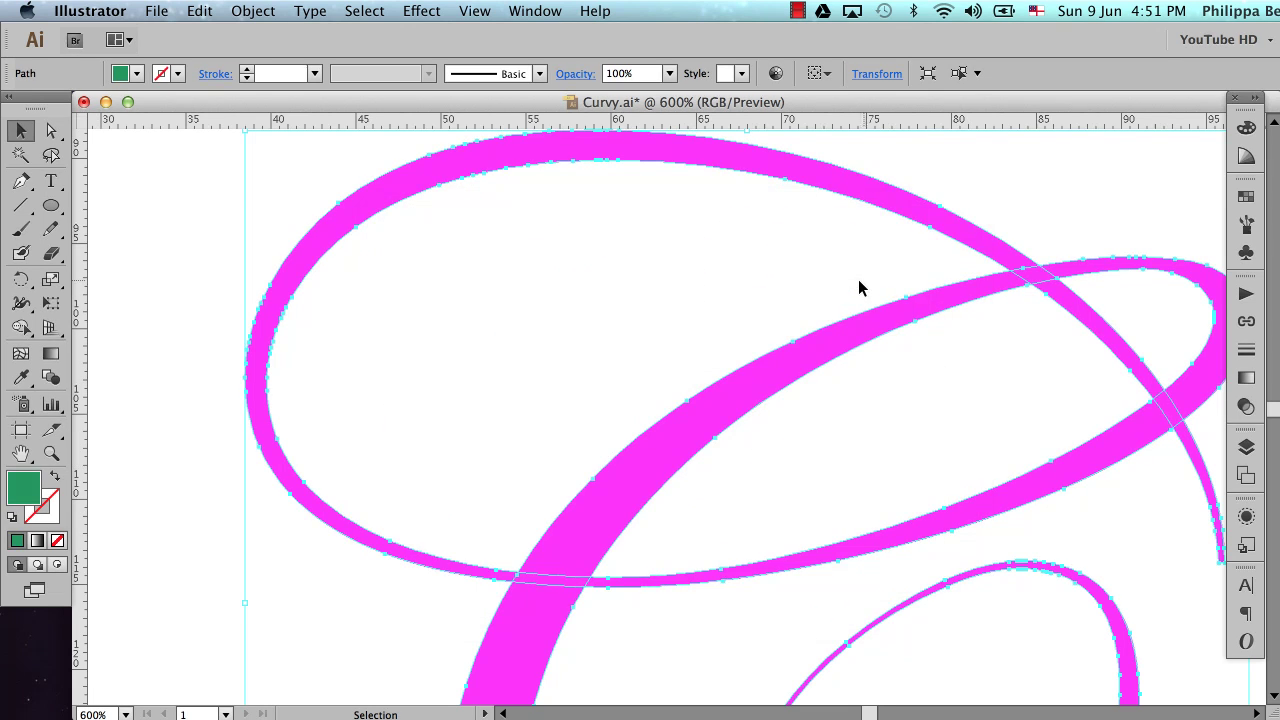
pyautogui.click(1246, 447)
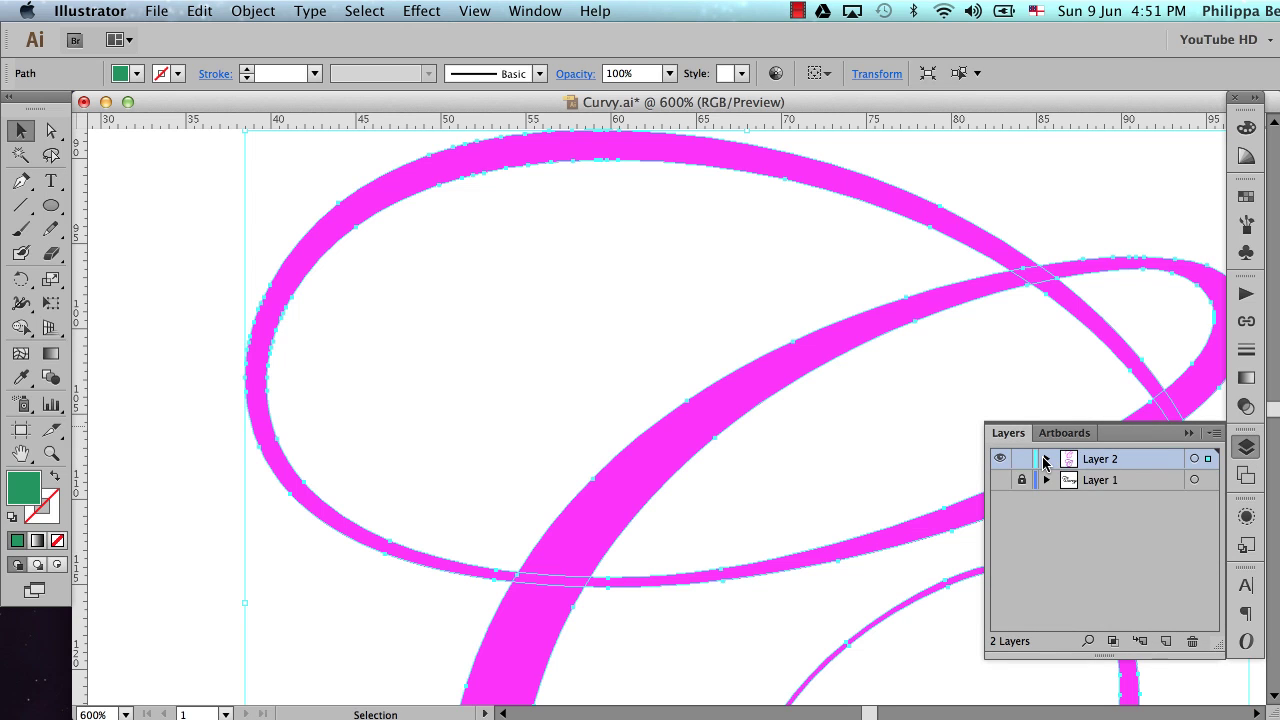
# - Expand Layer 2 and lock the green copy with Cmd+2
pyautogui.click(1045, 459)
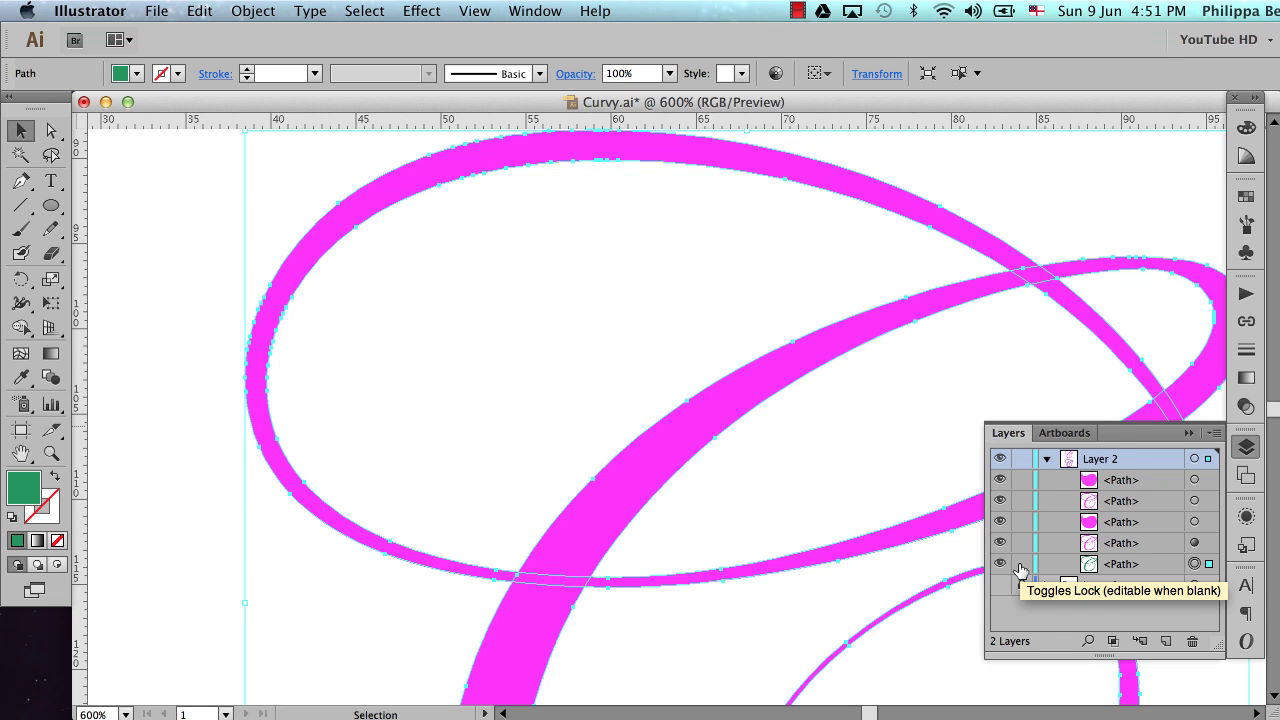
pyautogui.press('super+2')
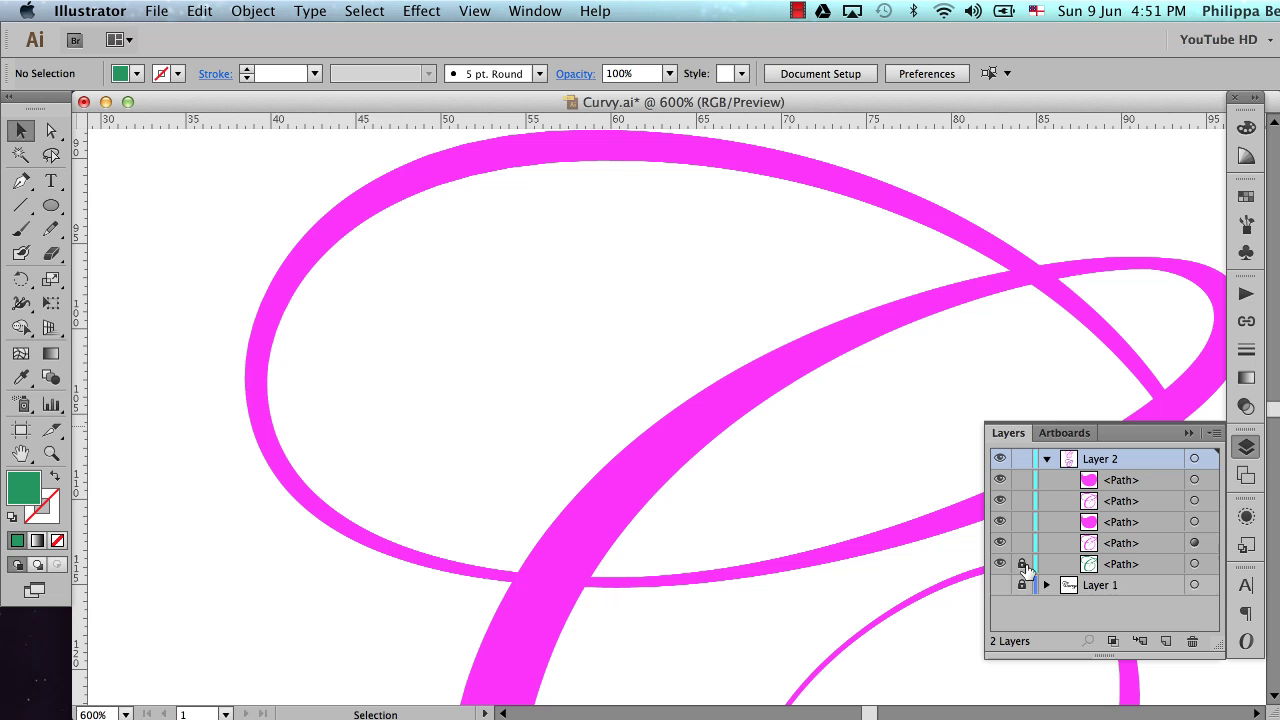
pyautogui.click(1186, 434)
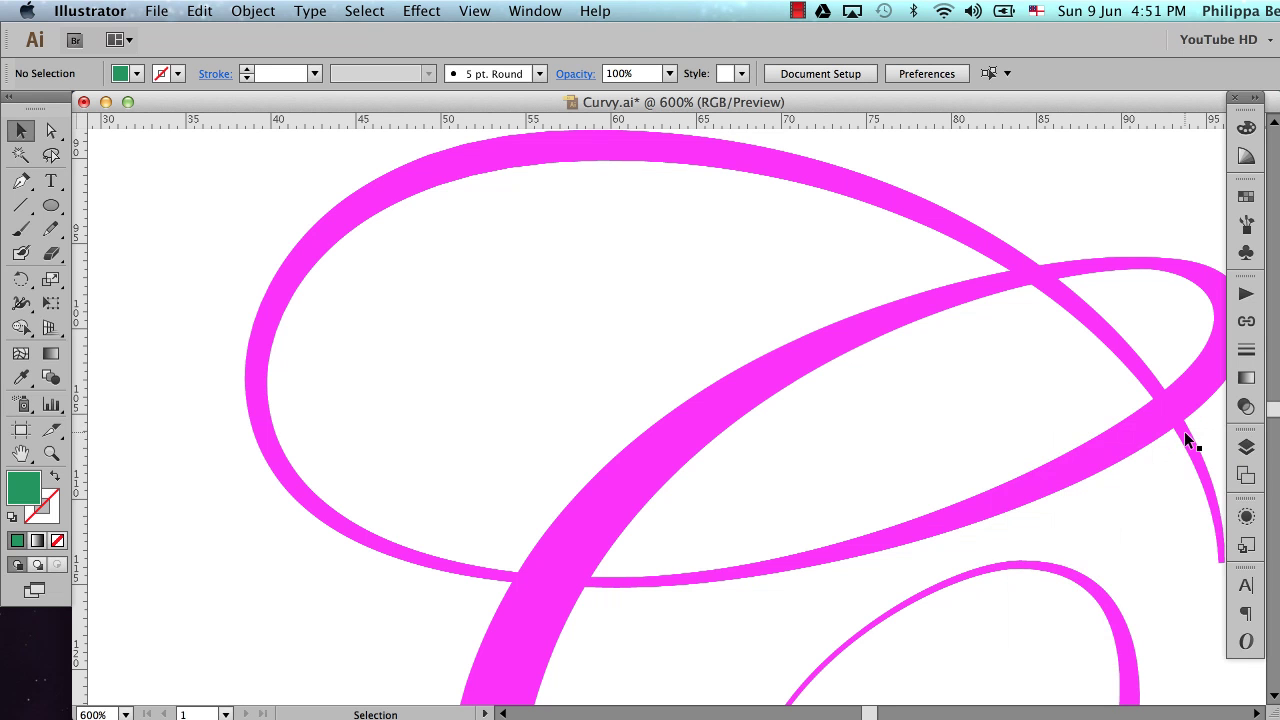
# - Nudge the pink C right to compare against the green copy, then undo back to its spot
pyautogui.click(291, 294)
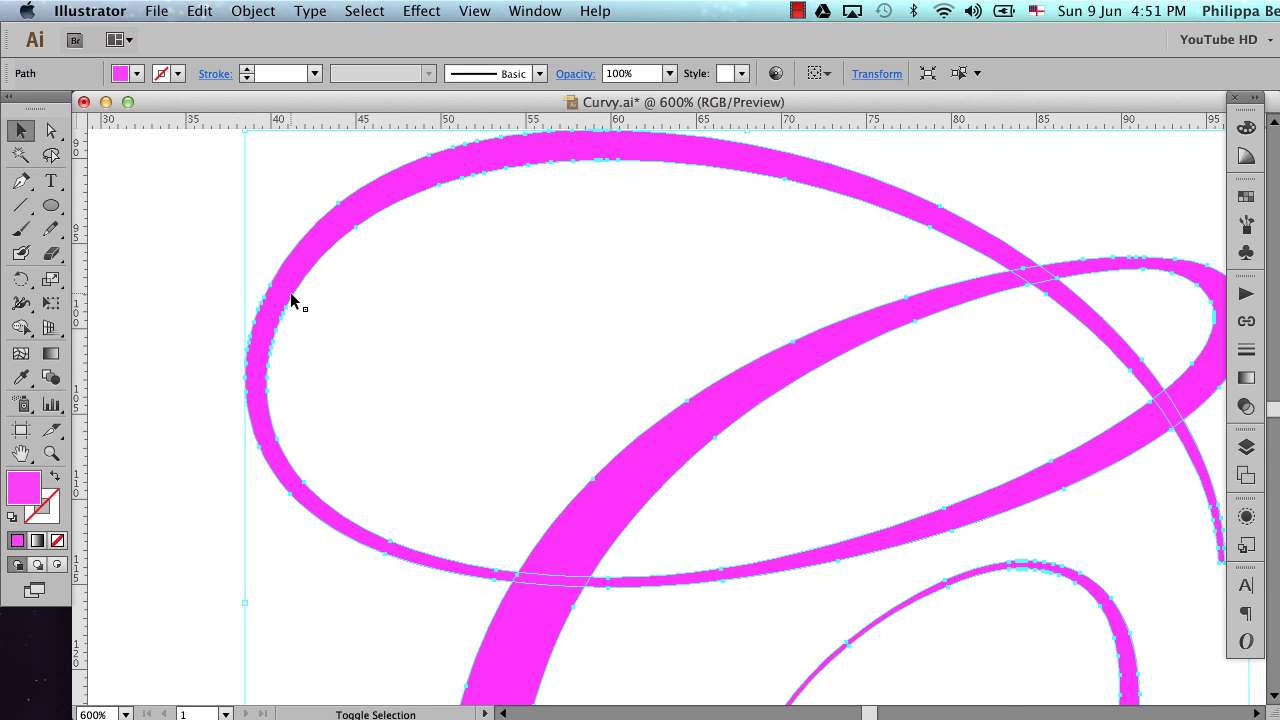
pyautogui.hotkey('shift', 'Right')
pyautogui.hotkey('shift', 'Right')
pyautogui.press('super+z')
pyautogui.press('super+shift+z')
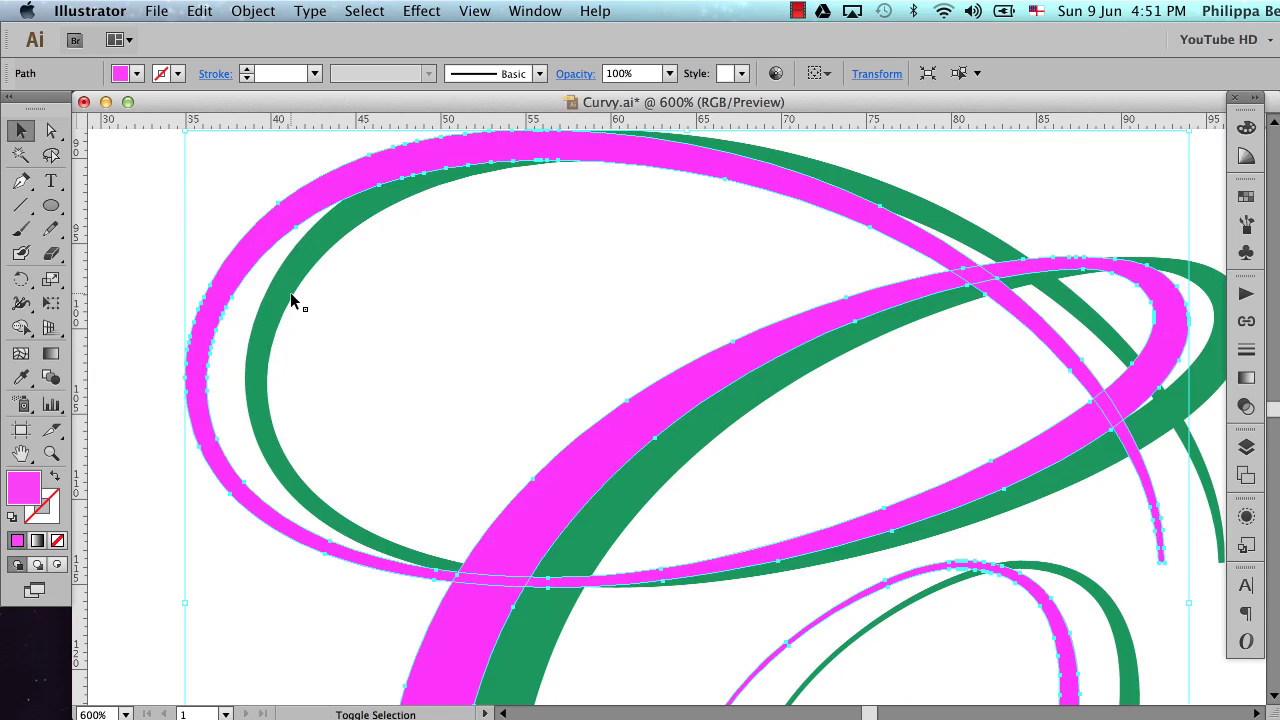
pyautogui.press('super+z')
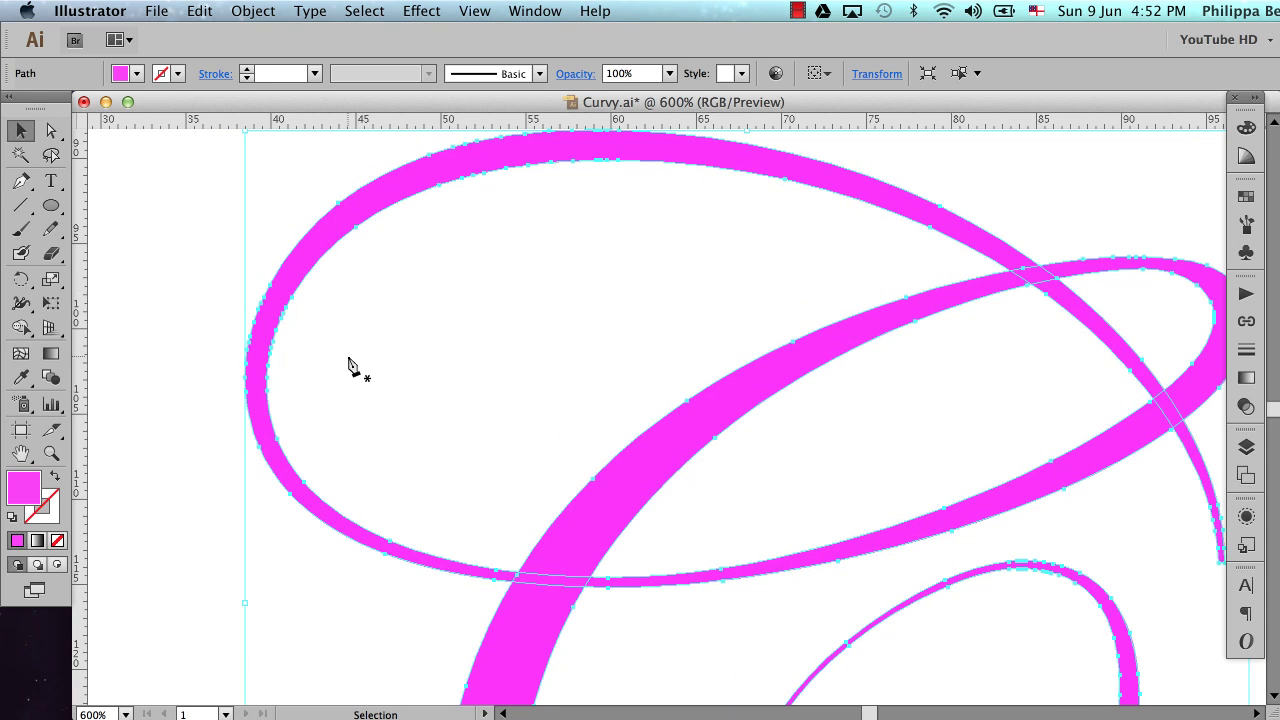
# - With the Pen tool active, zoom in closely on the C's left curve
pyautogui.press('p')
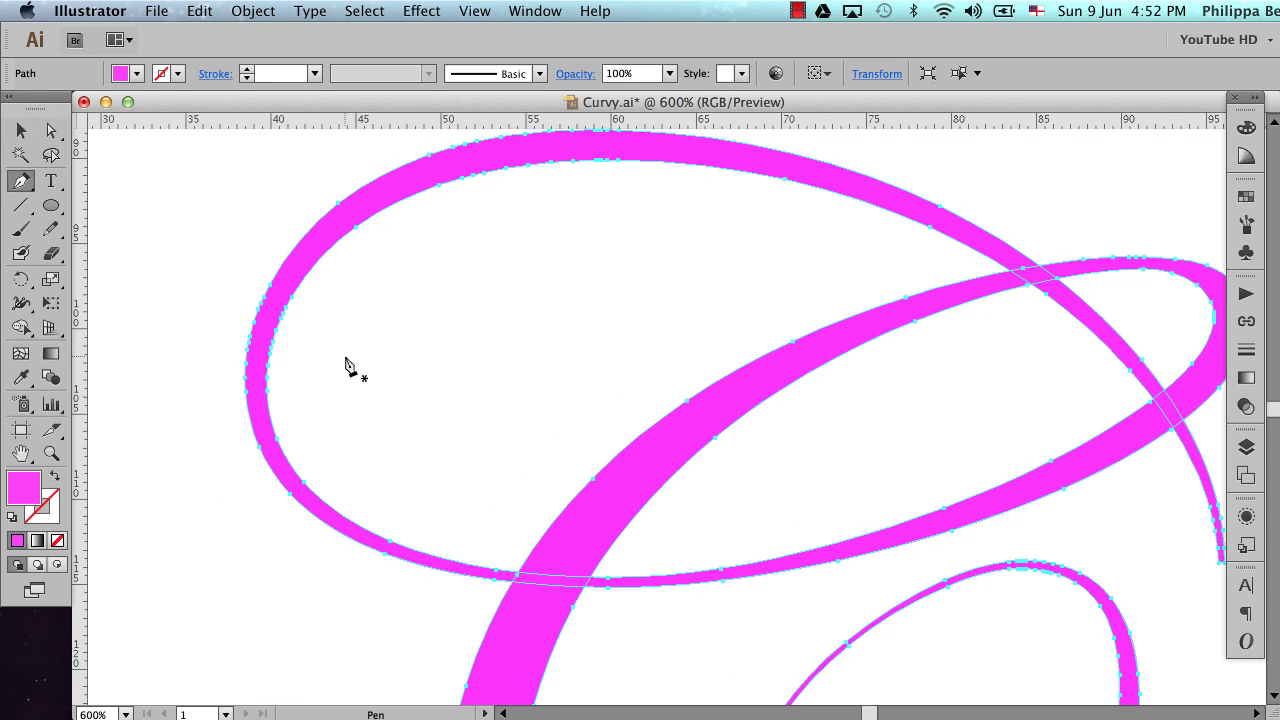
pyautogui.click(267, 400)
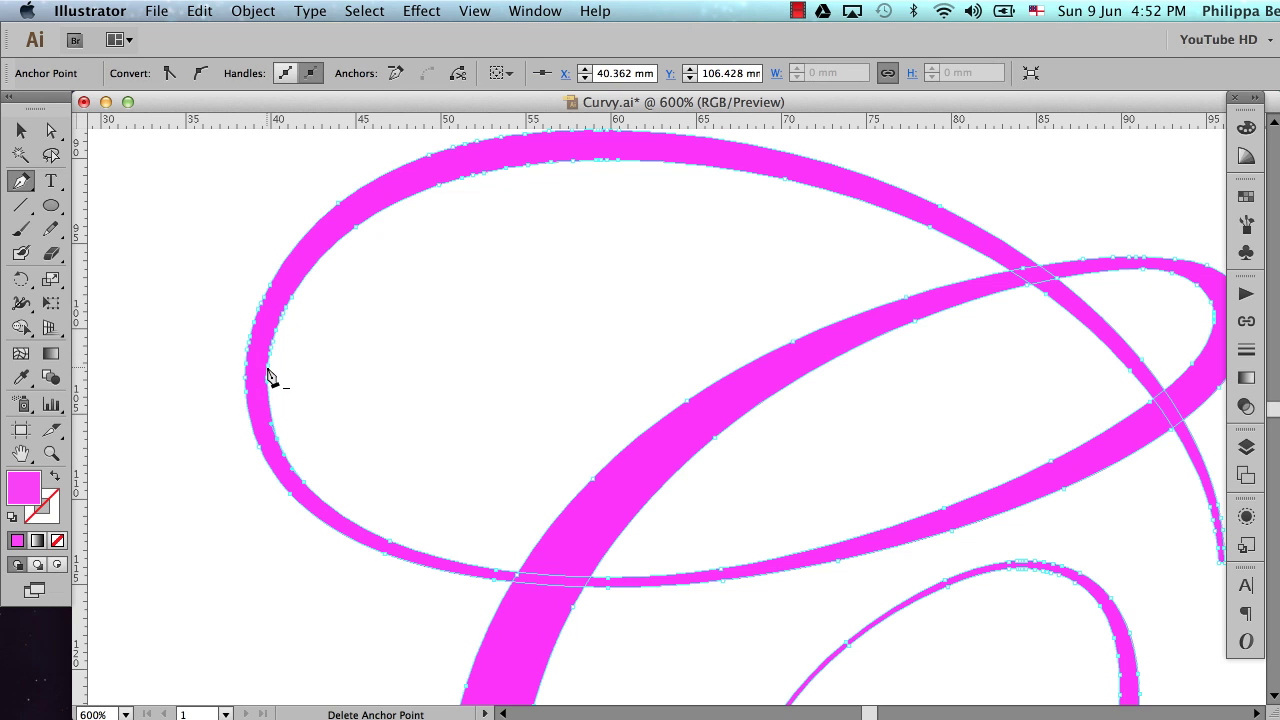
pyautogui.click(267, 375)
pyautogui.press('super+space')
pyautogui.moveTo(196, 218); pyautogui.dragTo(308, 396)
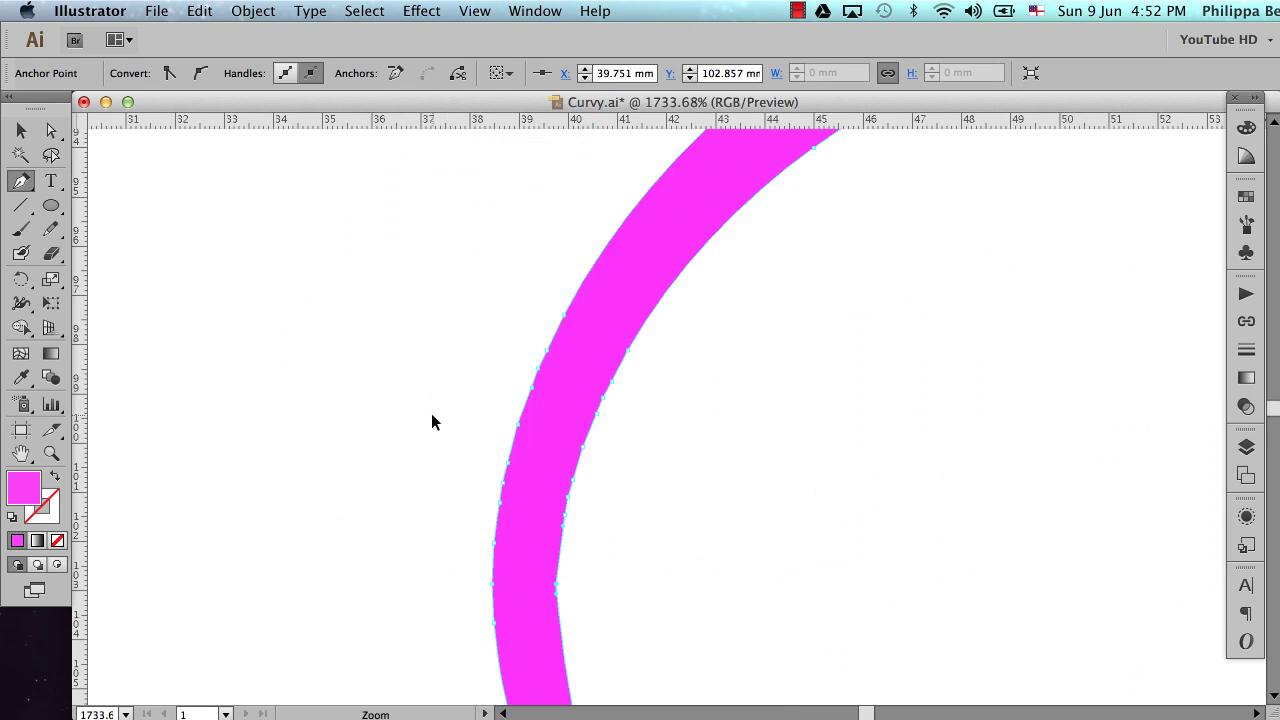
# - Delete the surplus anchors up the left curve's inner edge to straighten it
pyautogui.click(558, 592)
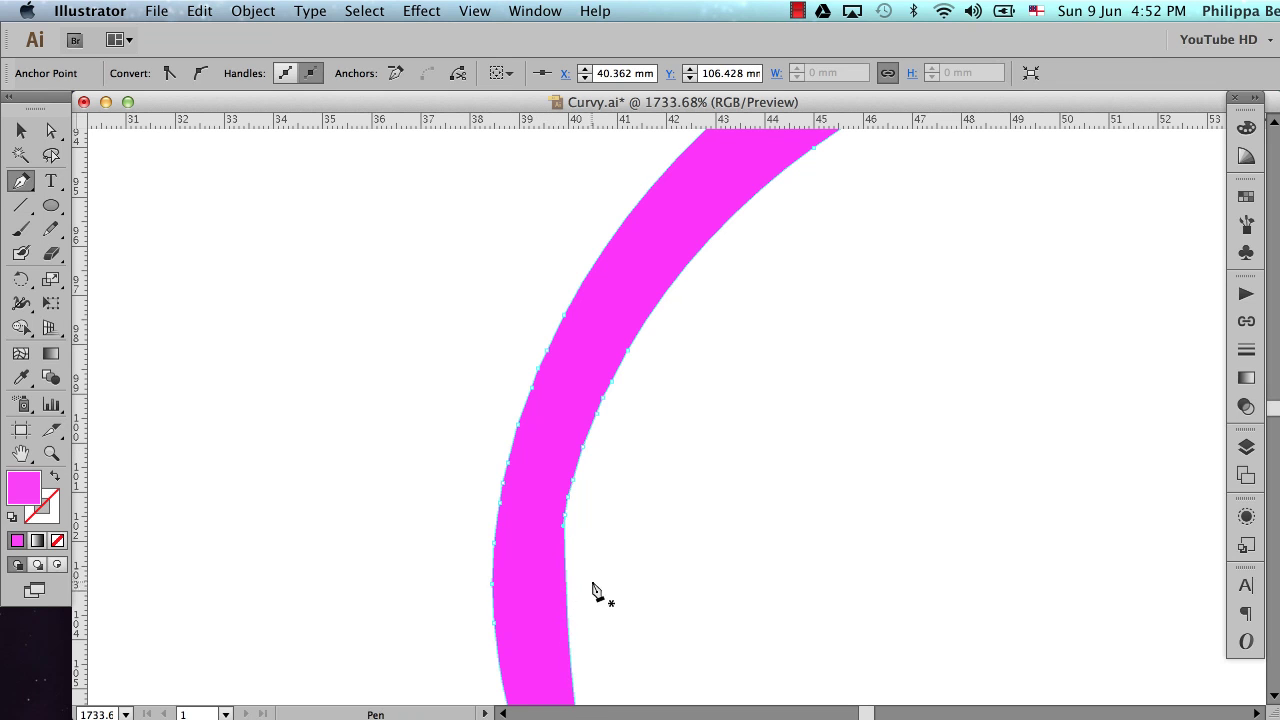
pyautogui.click(566, 521)
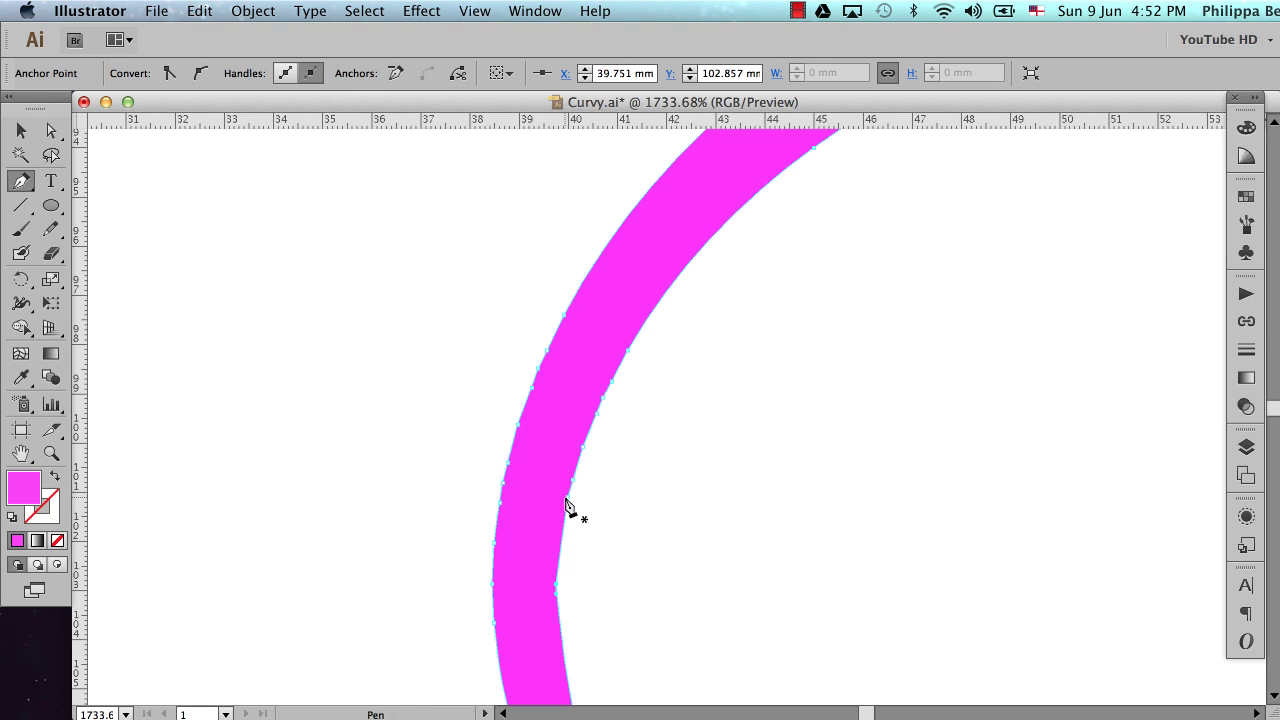
pyautogui.click(568, 498)
pyautogui.click(584, 452)
pyautogui.click(596, 418)
pyautogui.click(610, 384)
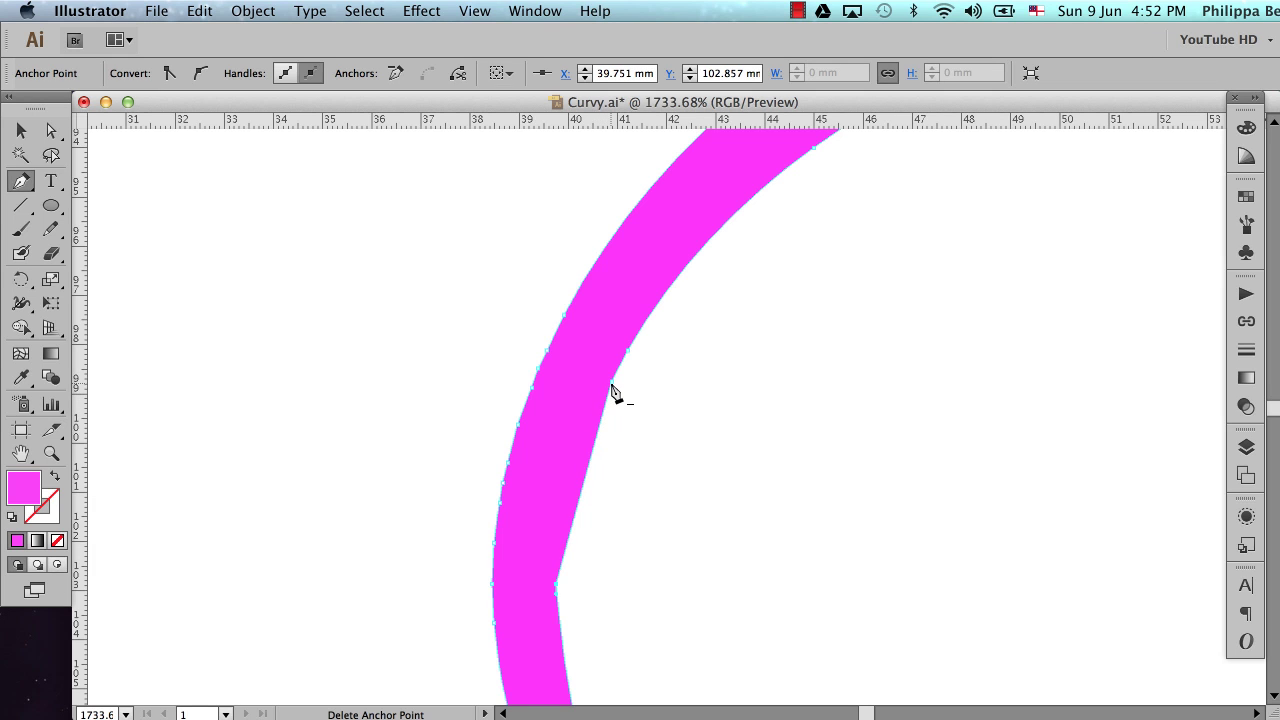
pyautogui.click(612, 388)
# - Delete the last straightening anchor and one on the upper inner edge above the notch
pyautogui.click(628, 354)
pyautogui.scroll(5, 814, 310)
pyautogui.hscroll(3, 814, 310)
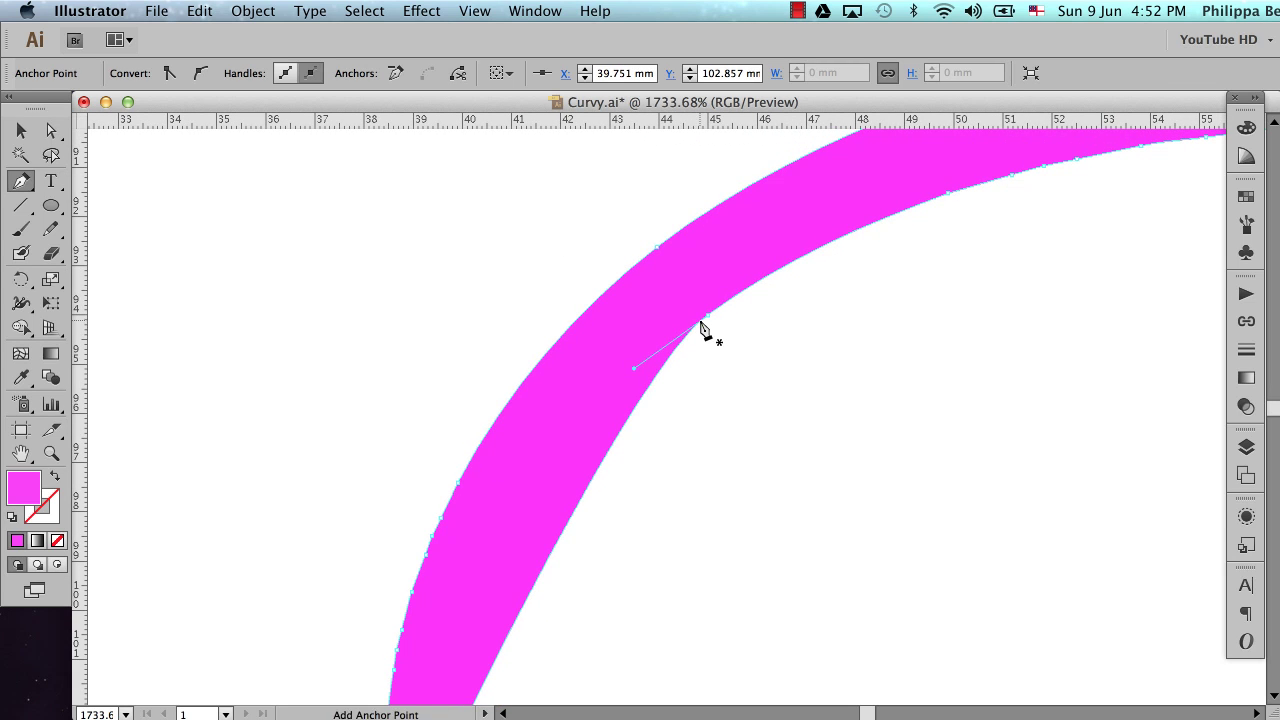
pyautogui.click(707, 316)
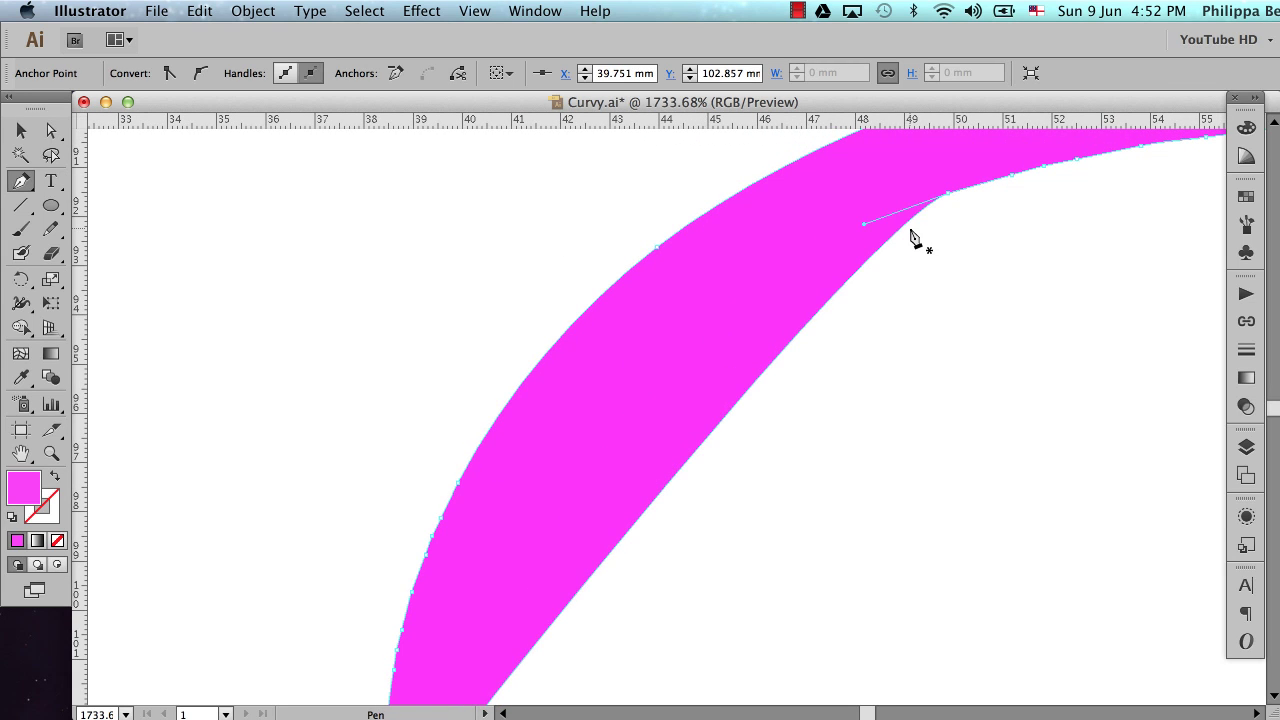
pyautogui.scroll(-10, 911, 237)
pyautogui.hscroll(-3, 911, 237)
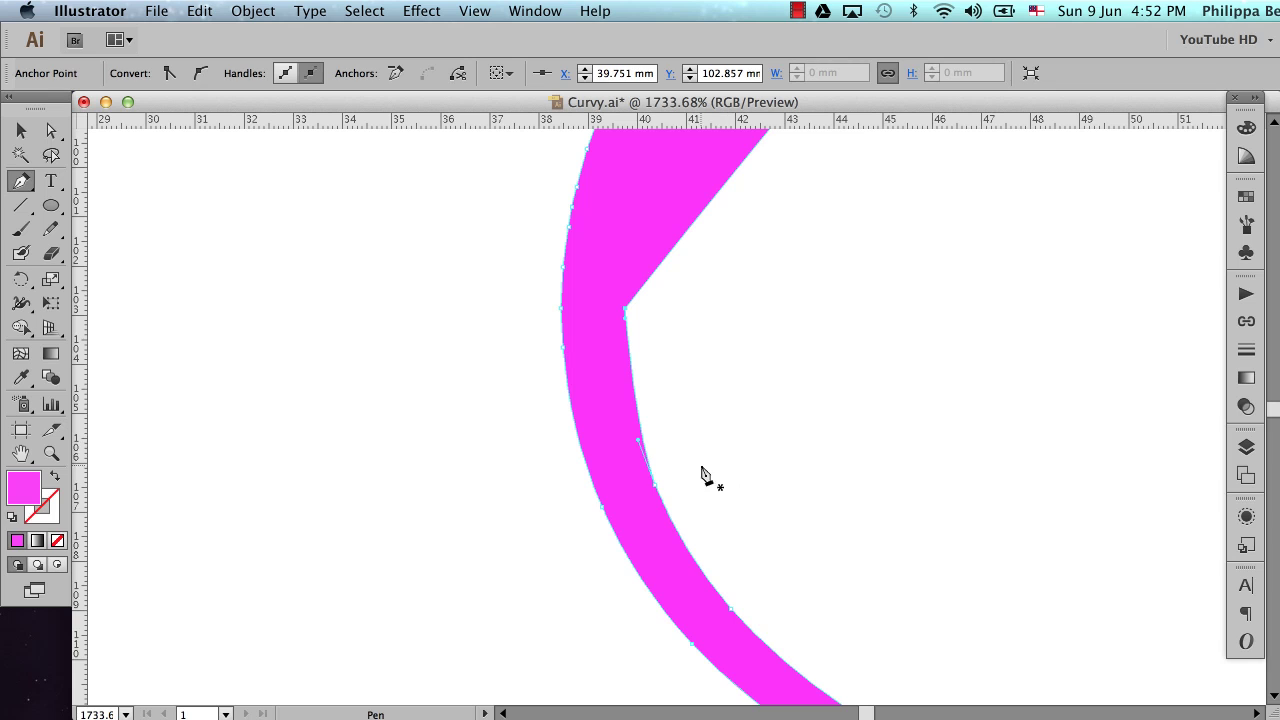
# - Remove extra anchors along the lower inner curve below the notch, then zoom out to 1200%
pyautogui.click(658, 492)
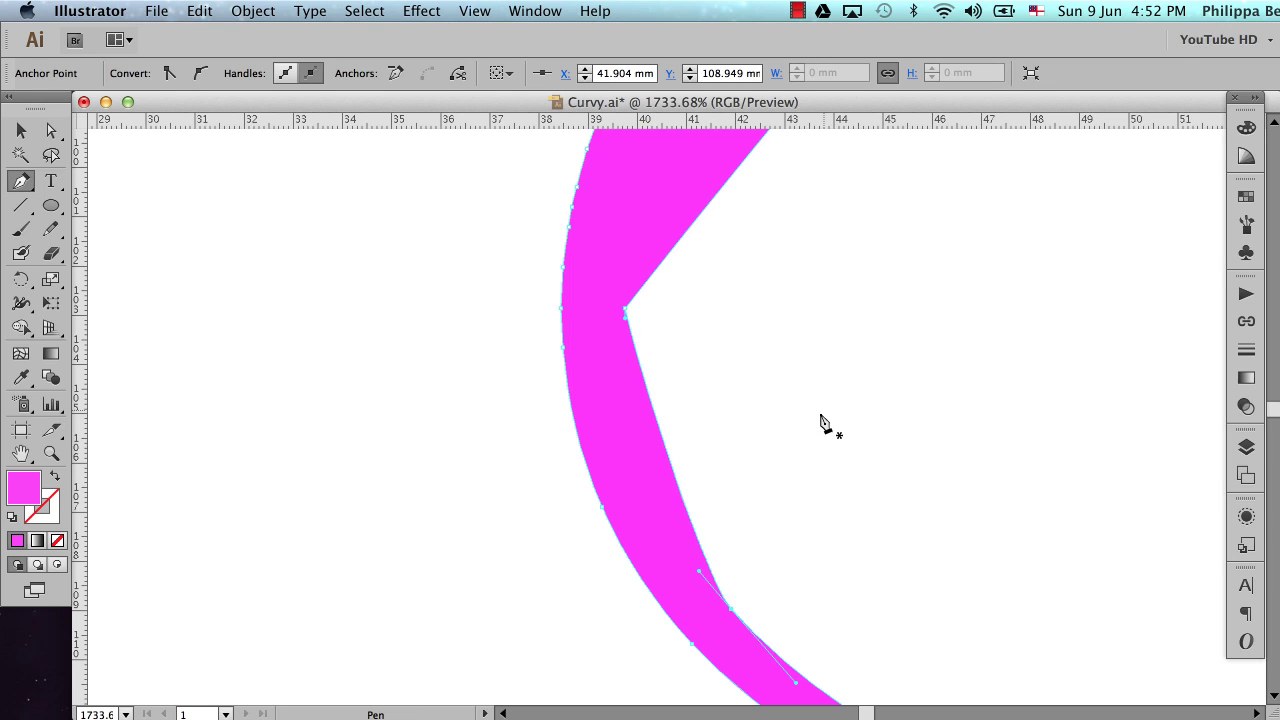
pyautogui.scroll(-5, 823, 423)
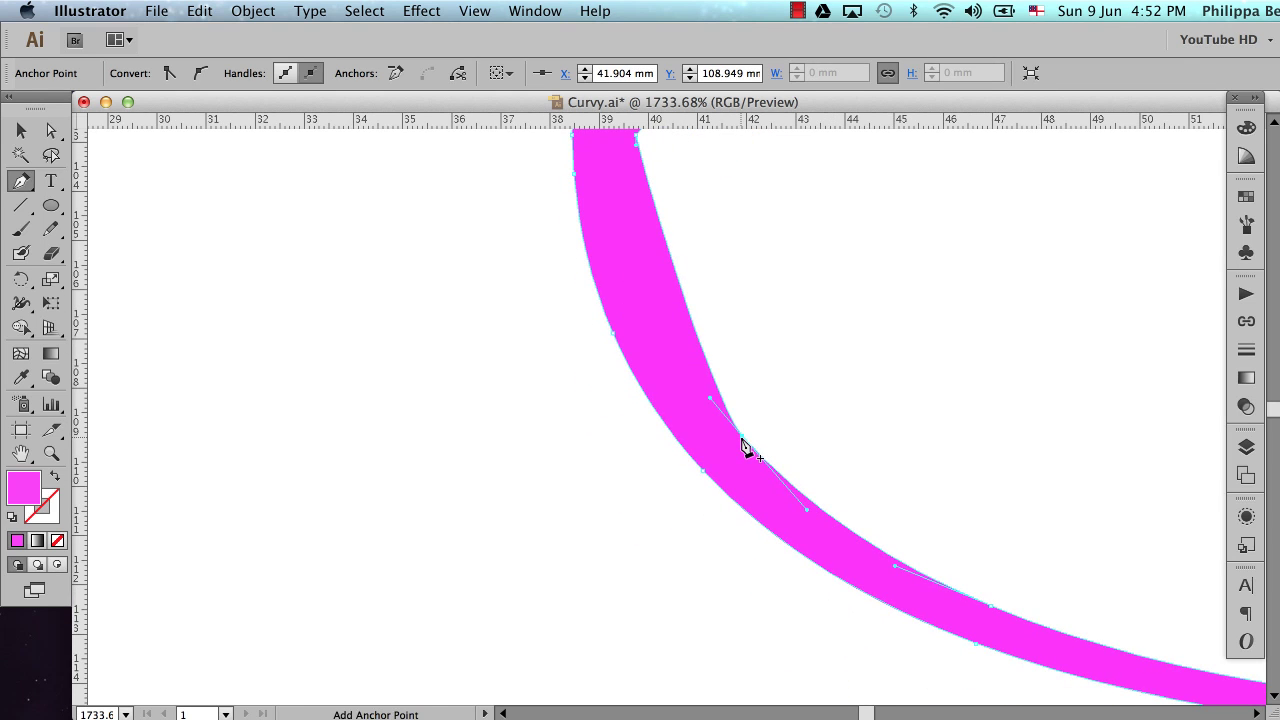
pyautogui.click(742, 441)
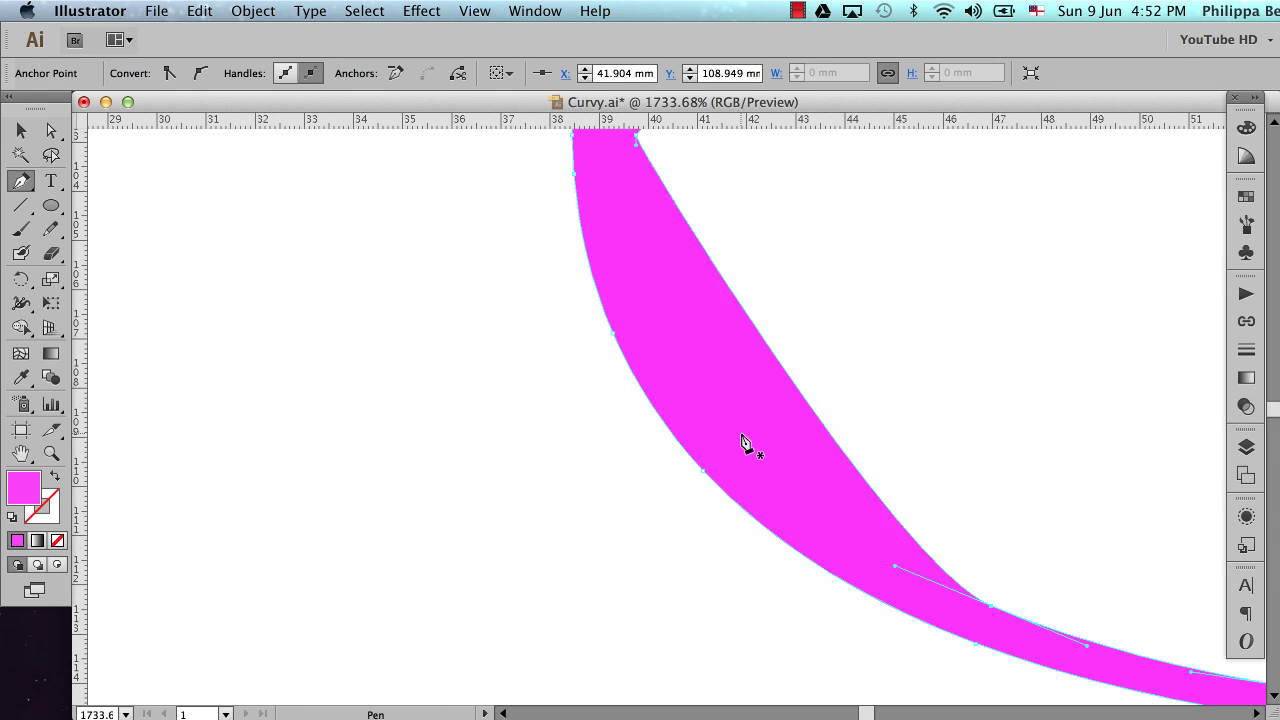
pyautogui.click(989, 609)
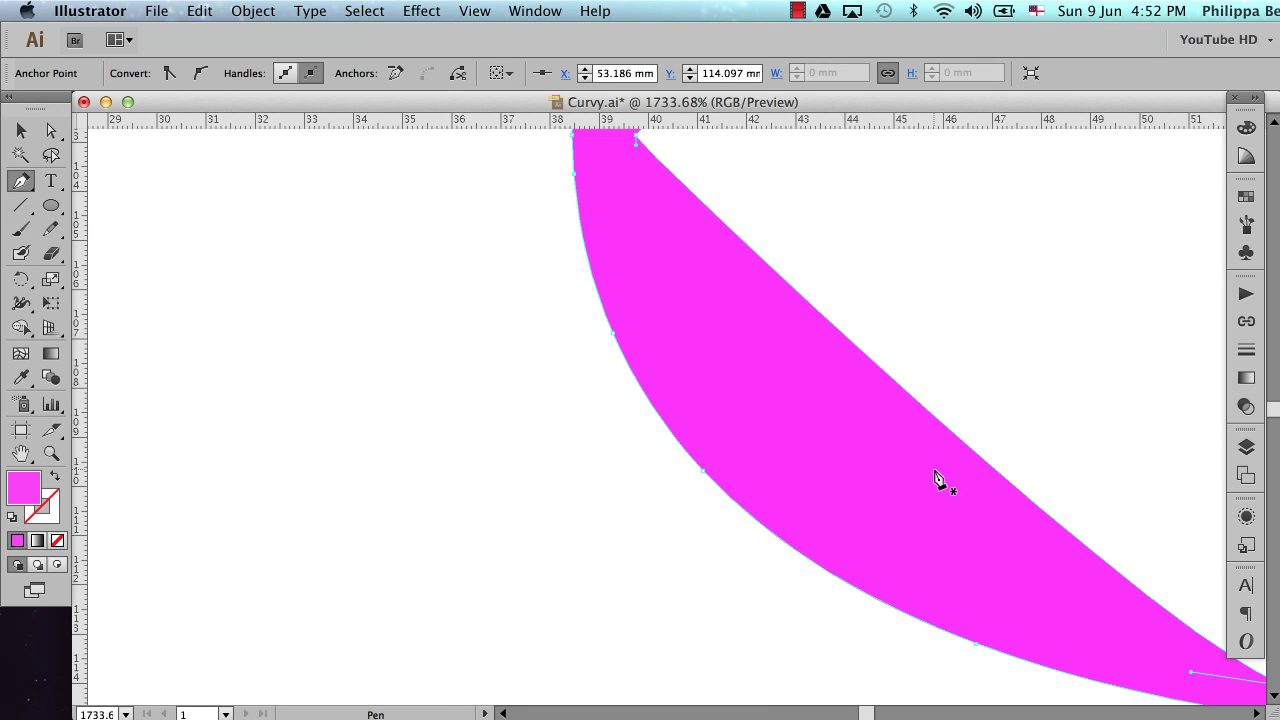
pyautogui.scroll(10, 938, 480)
pyautogui.hscroll(4, 938, 480)
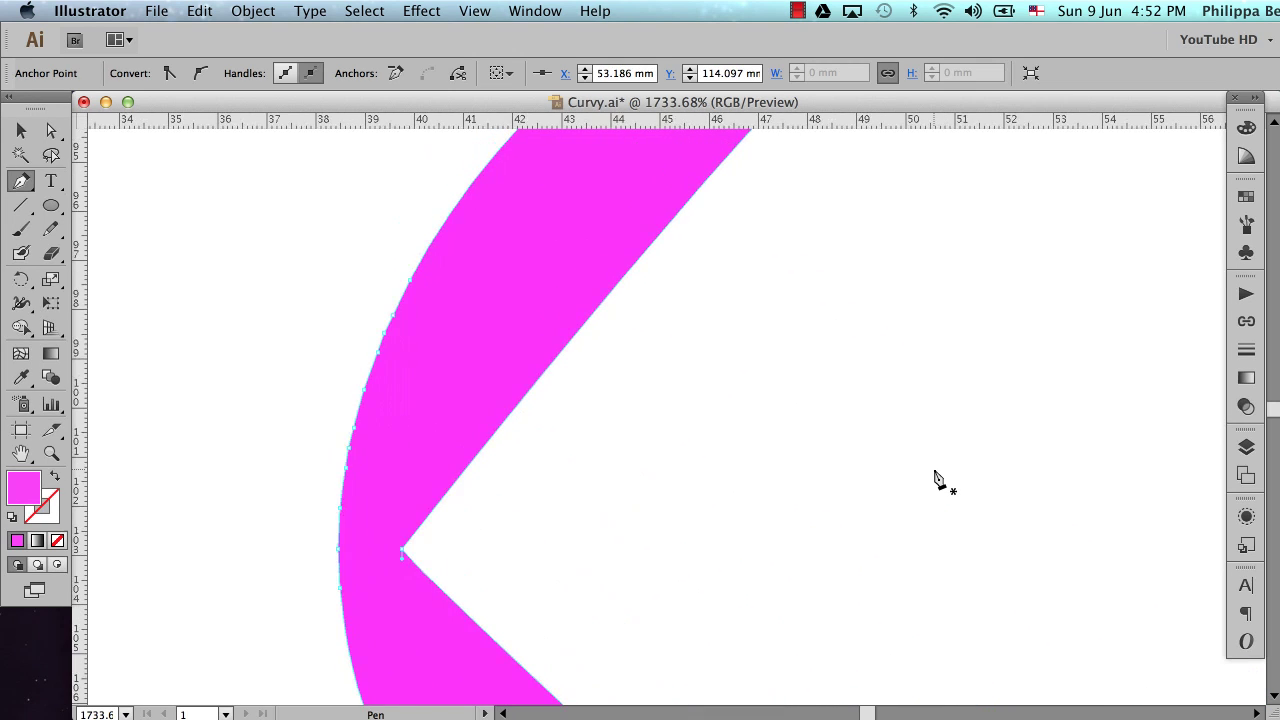
pyautogui.keyDown('alt'); pyautogui.keyDown('super'); pyautogui.click(729, 449); pyautogui.keyUp('super'); pyautogui.keyUp('alt')
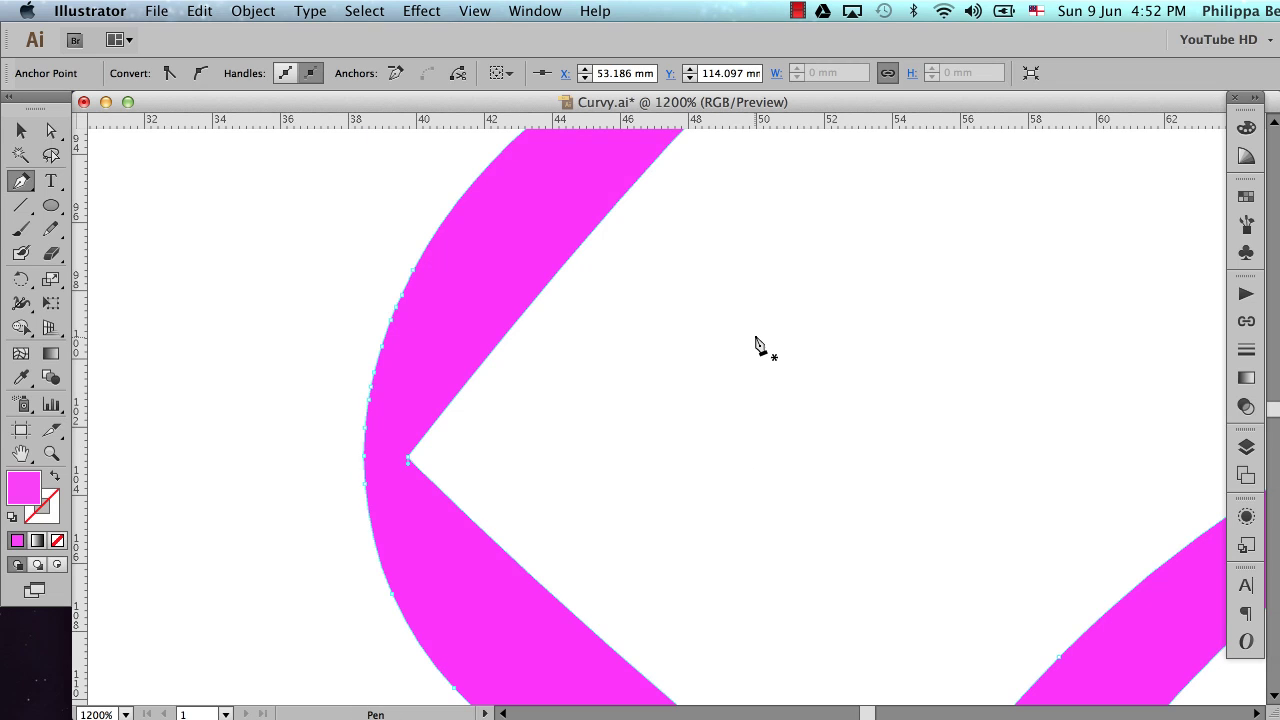
pyautogui.scroll(-5, 757, 342)
pyautogui.hscroll(-1, 757, 342)
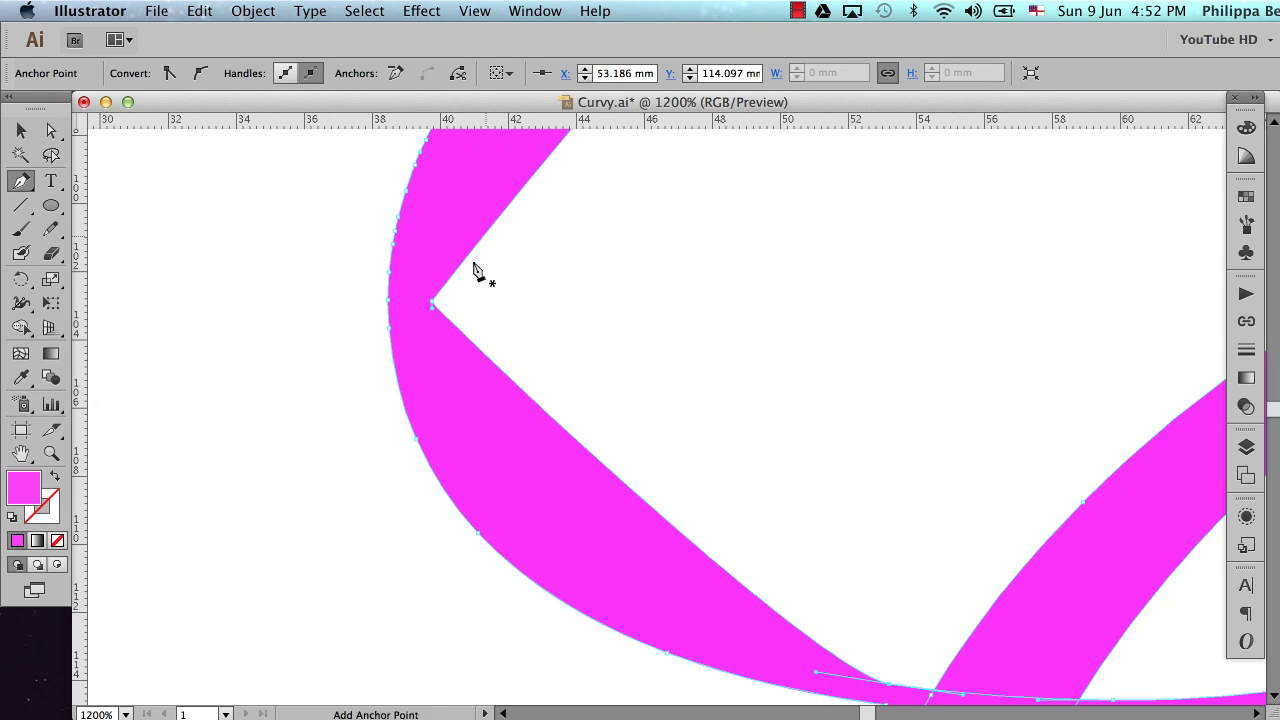
# - Set the pink letter's opacity to 50% in the Transparency panel
pyautogui.click(1236, 408)
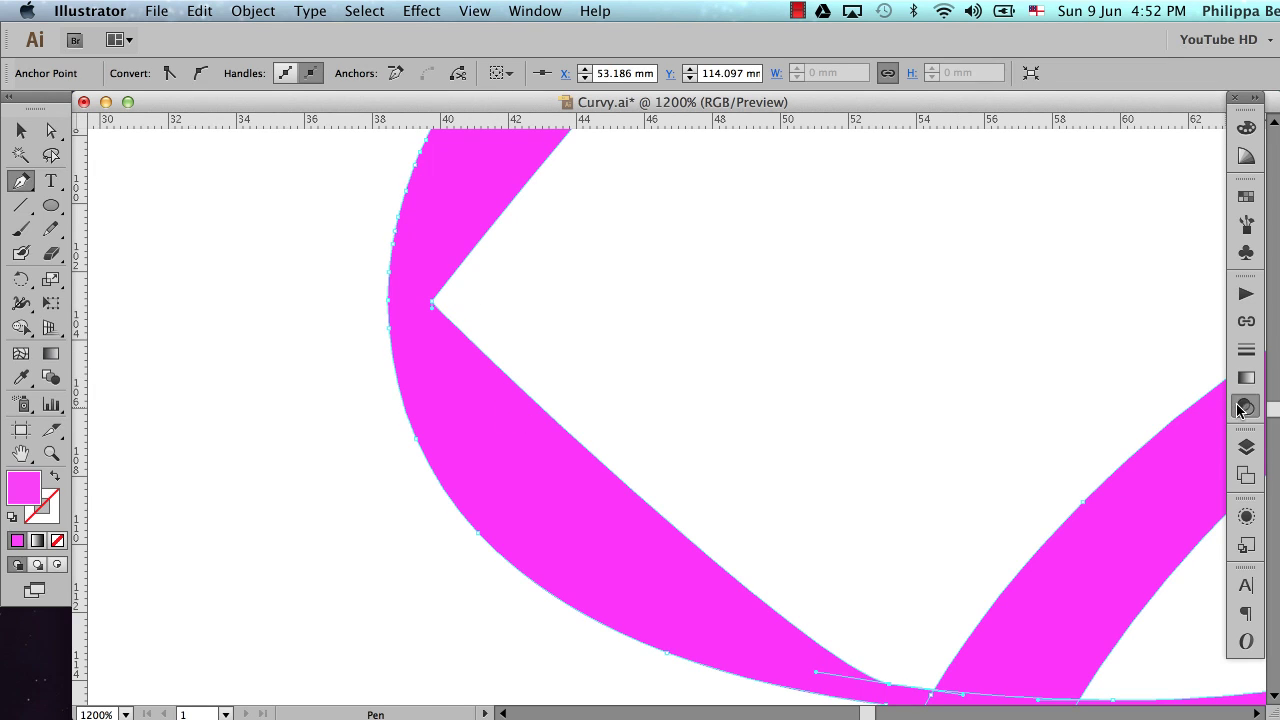
pyautogui.click(1210, 305)
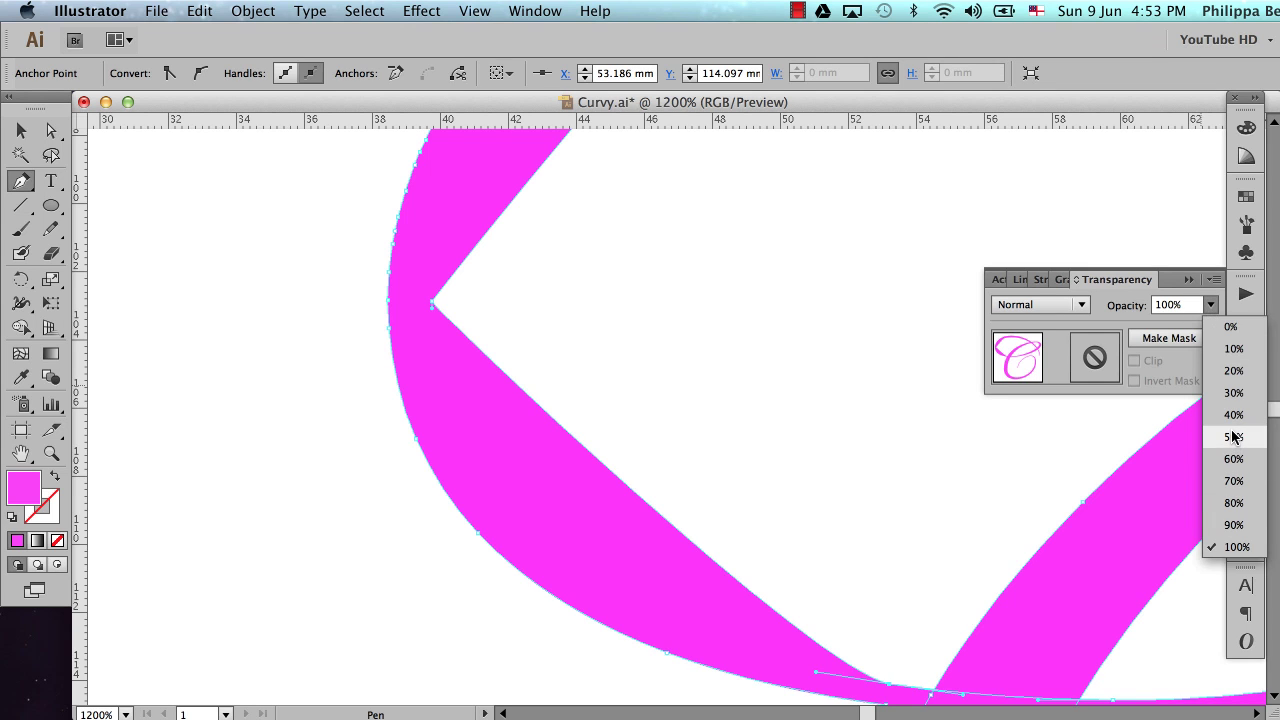
pyautogui.click(1233, 437)
pyautogui.click(1188, 279)
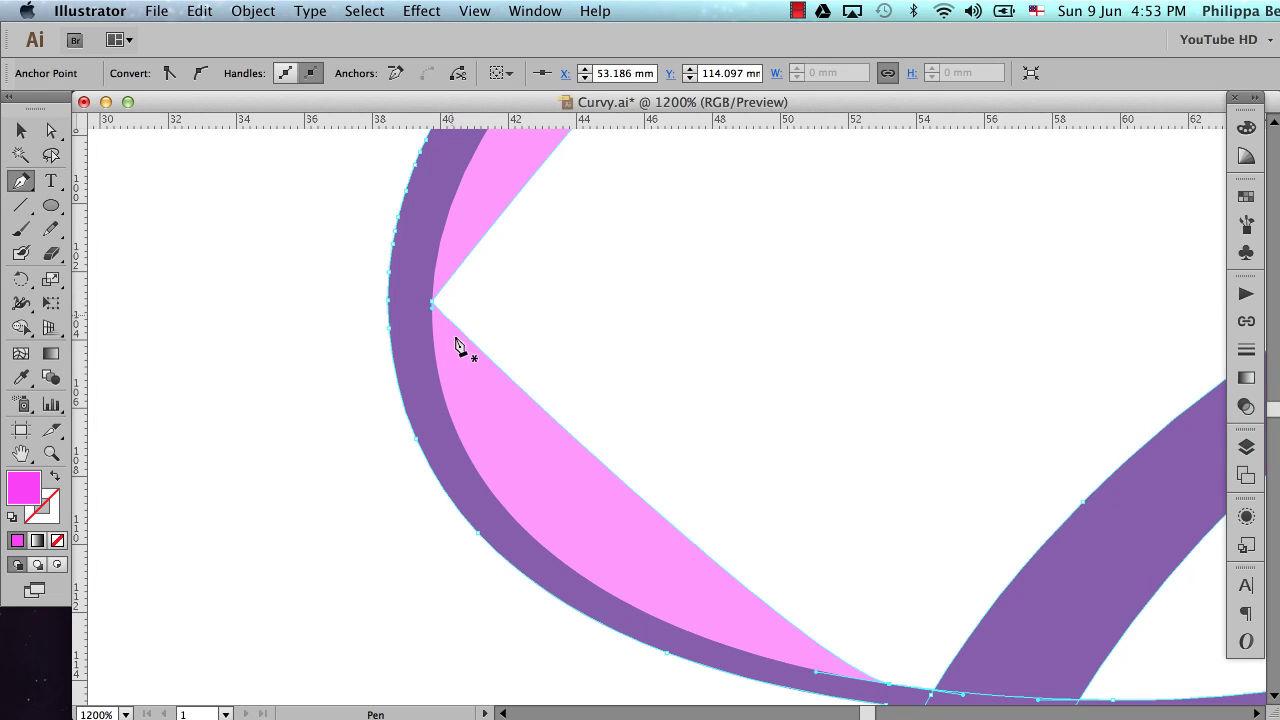
# - Convert the notch's sharp corner to a smooth point with vertical handles, then zoom out to 600%
pyautogui.scroll(4, 437, 300)
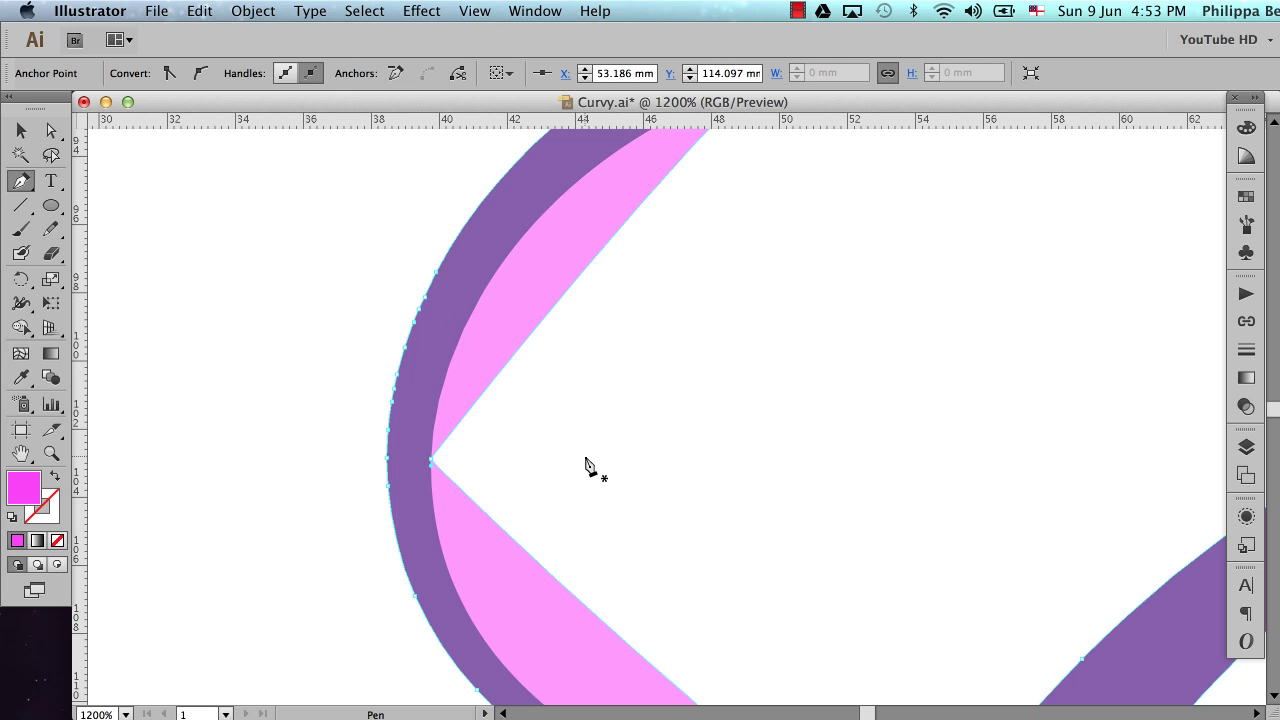
pyautogui.press('alt')
pyautogui.moveTo(430, 462); pyautogui.dragTo(440, 697)
pyautogui.keyDown('alt'); pyautogui.keyDown('super'); pyautogui.click(611, 463); pyautogui.keyUp('super'); pyautogui.keyUp('alt')
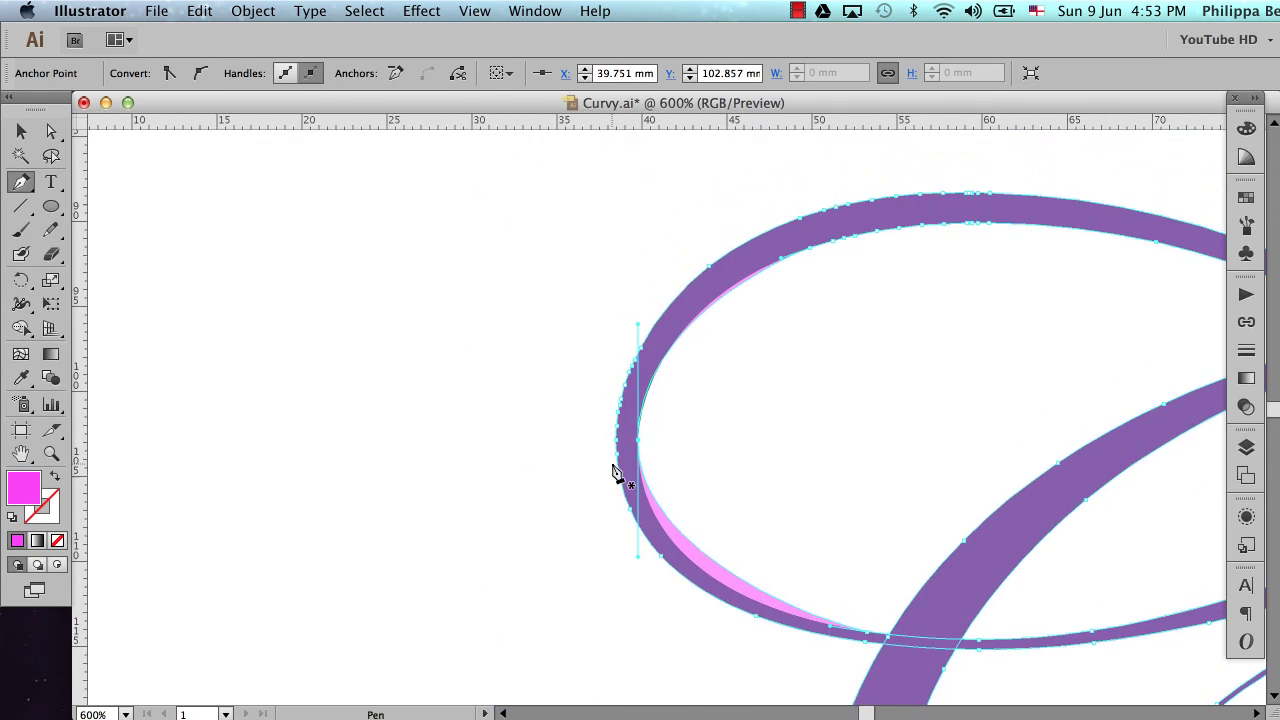
# - Lengthen the smoothed anchor's lower handle to match the original curve beneath
pyautogui.hscroll(3, 613, 472)
pyautogui.press('a')
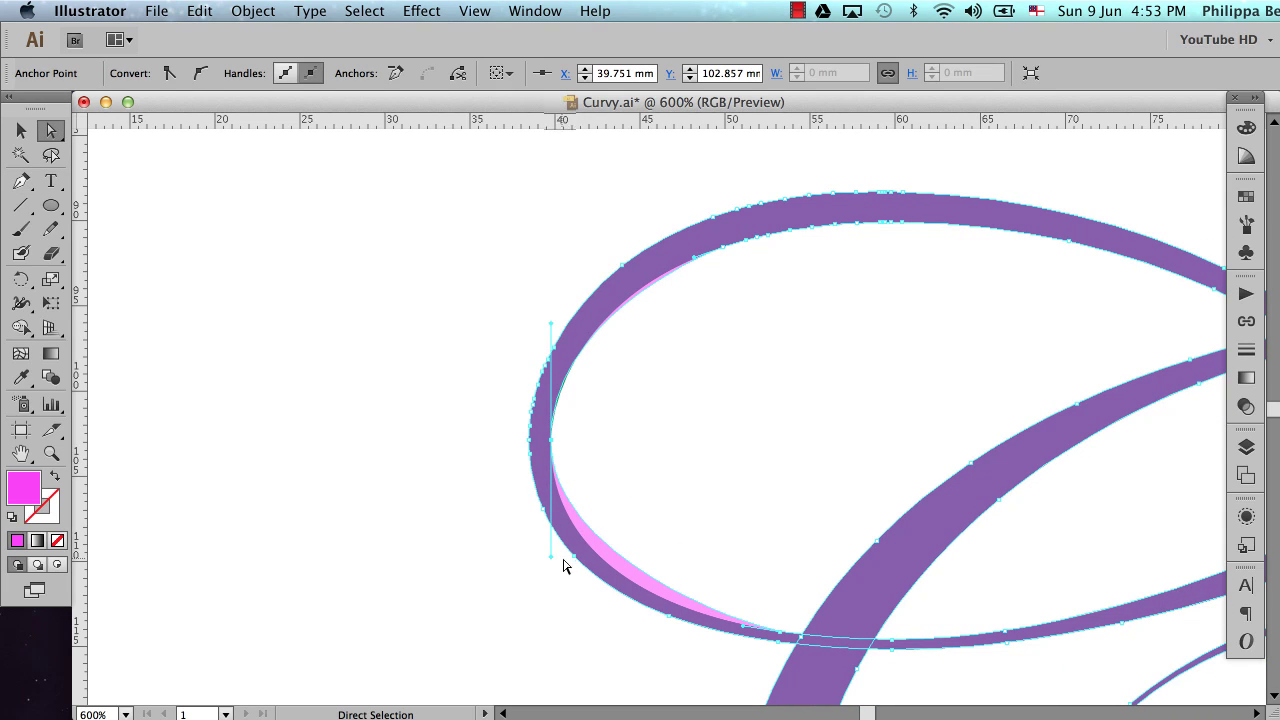
pyautogui.moveTo(551, 557); pyautogui.dragTo(551, 598)
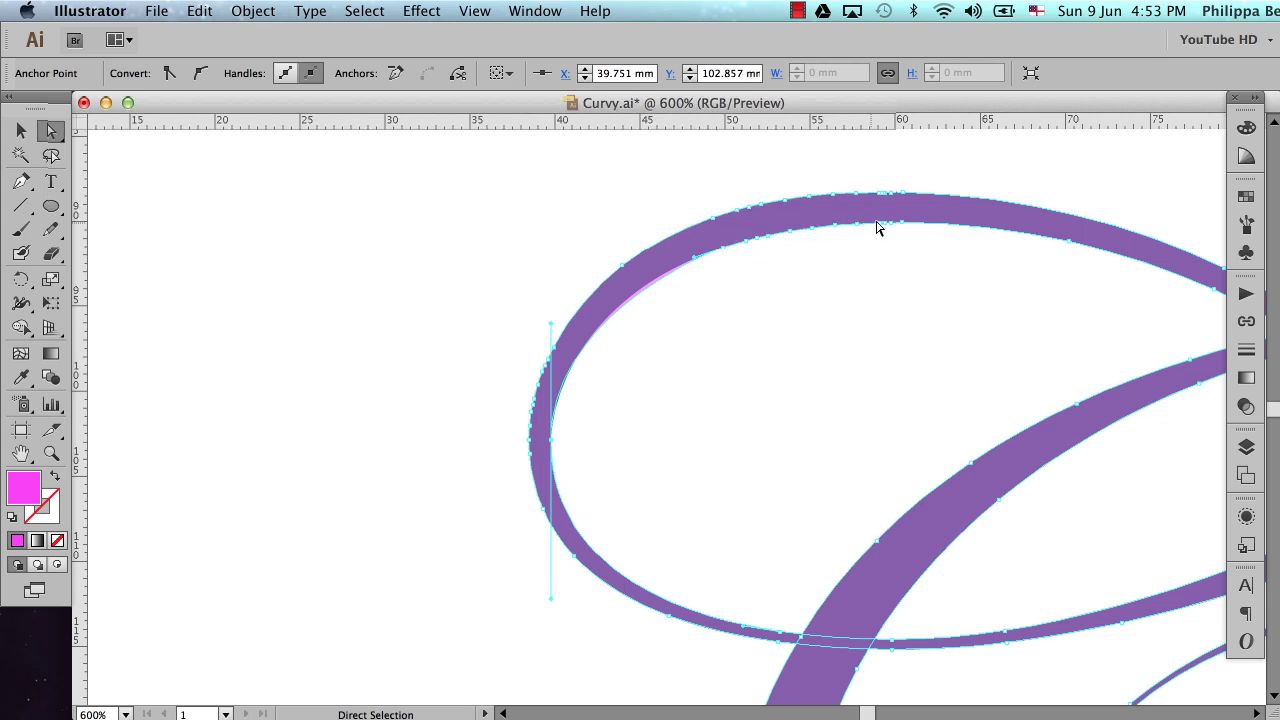
# - Delete the surplus anchors along the pink loop's lower edge, from left to right
pyautogui.press('super+space')
pyautogui.moveTo(577, 178); pyautogui.dragTo(981, 309)
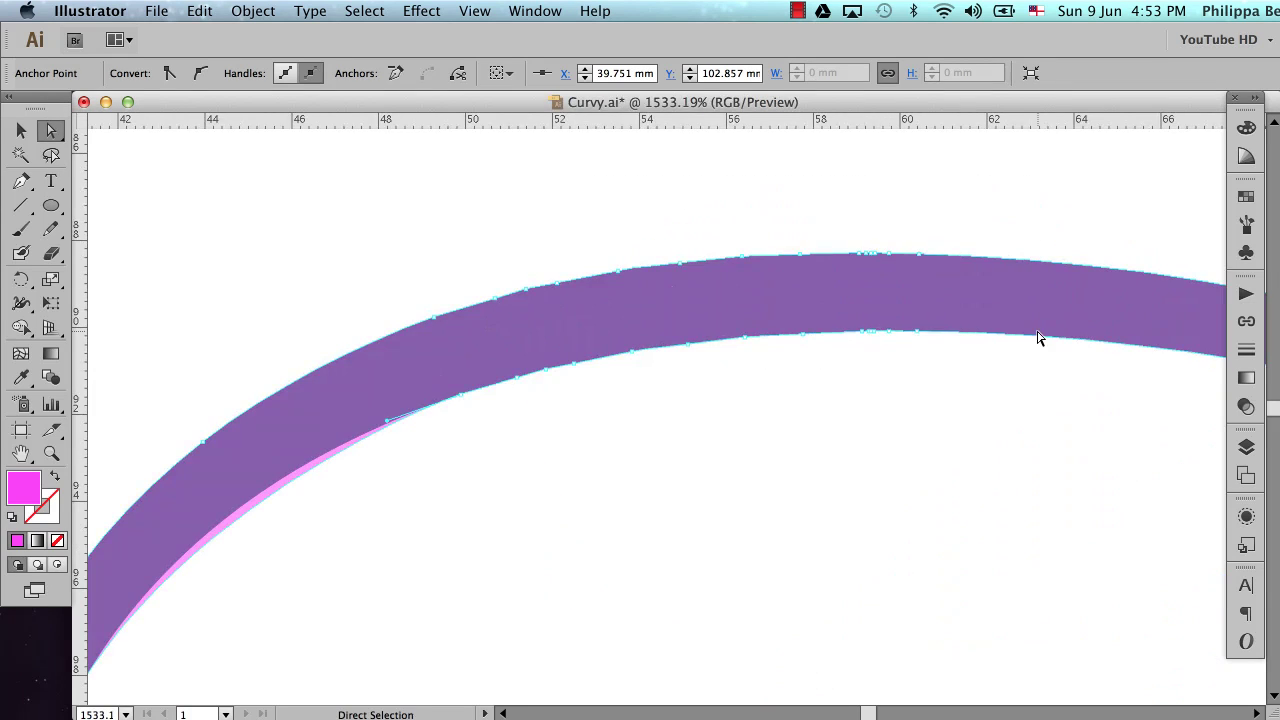
pyautogui.press('p')
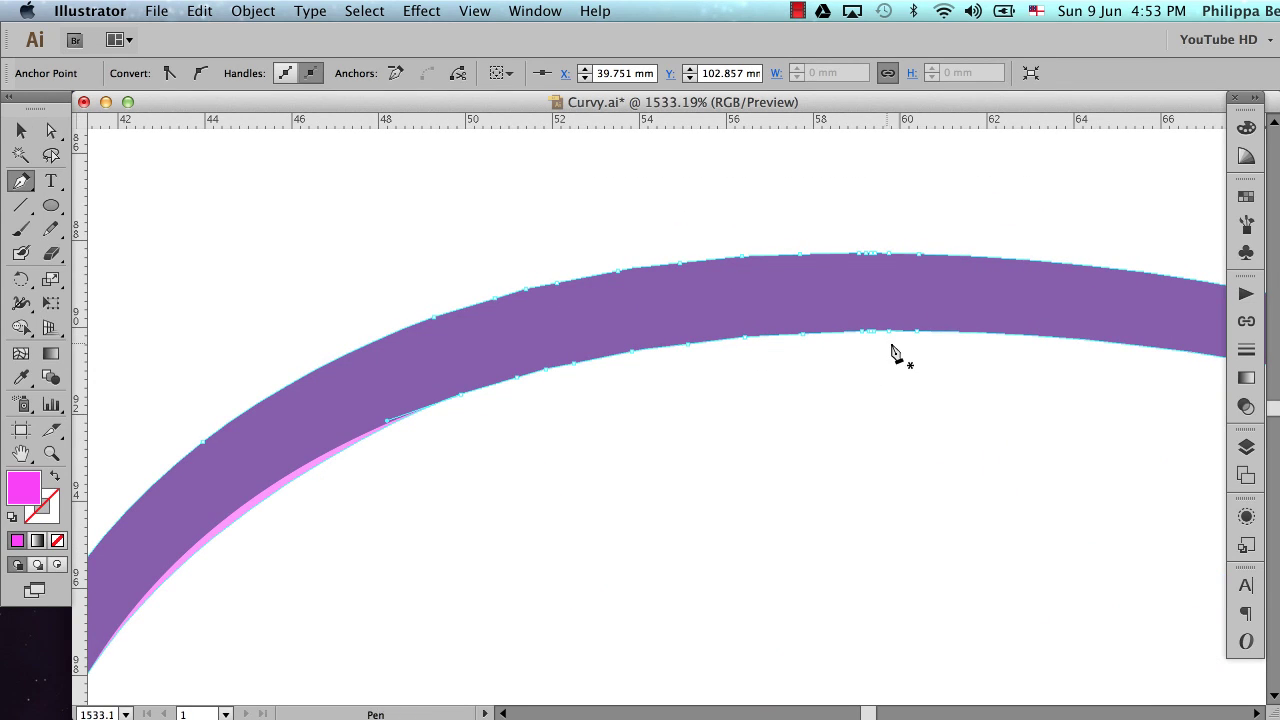
pyautogui.click(460, 396)
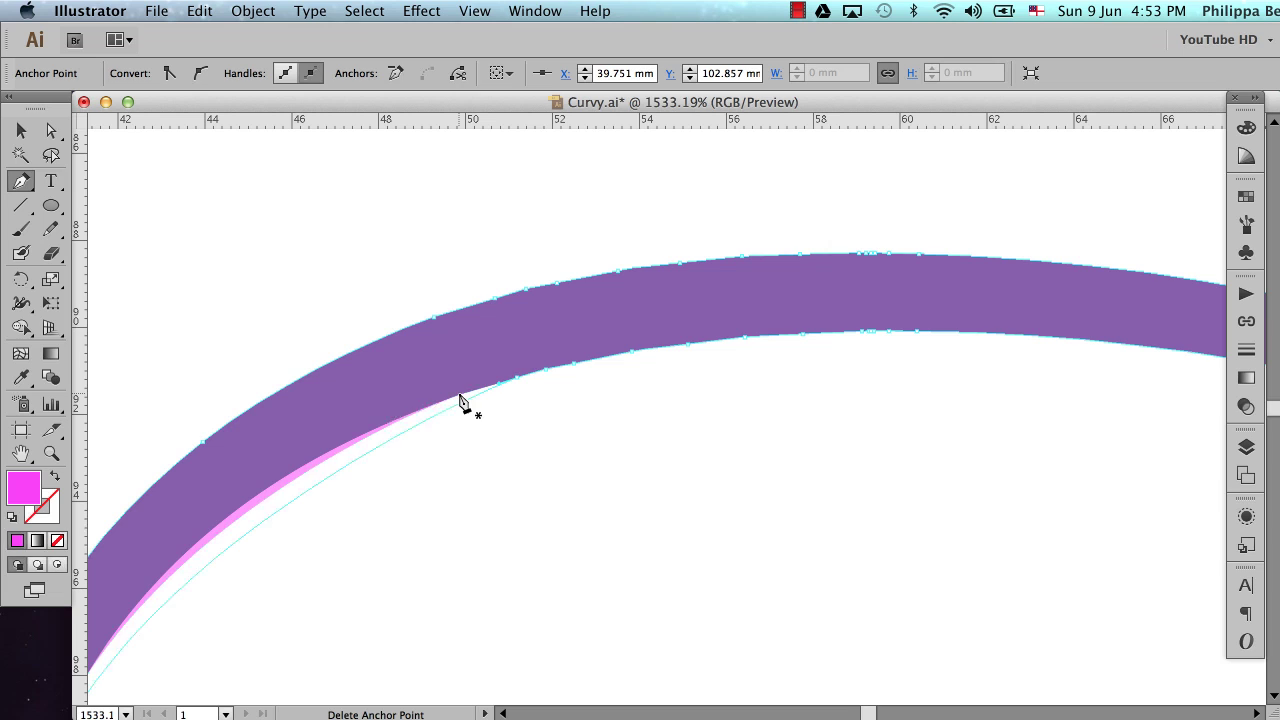
pyautogui.click(519, 380)
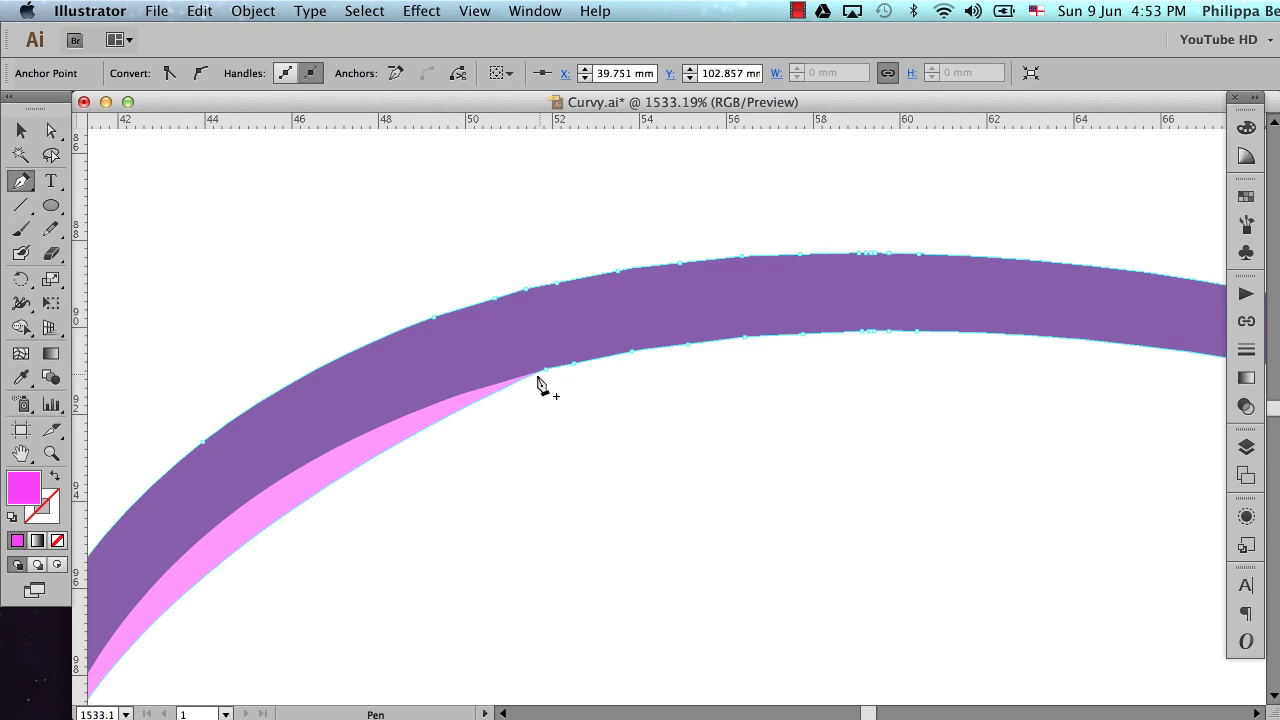
pyautogui.click(547, 370)
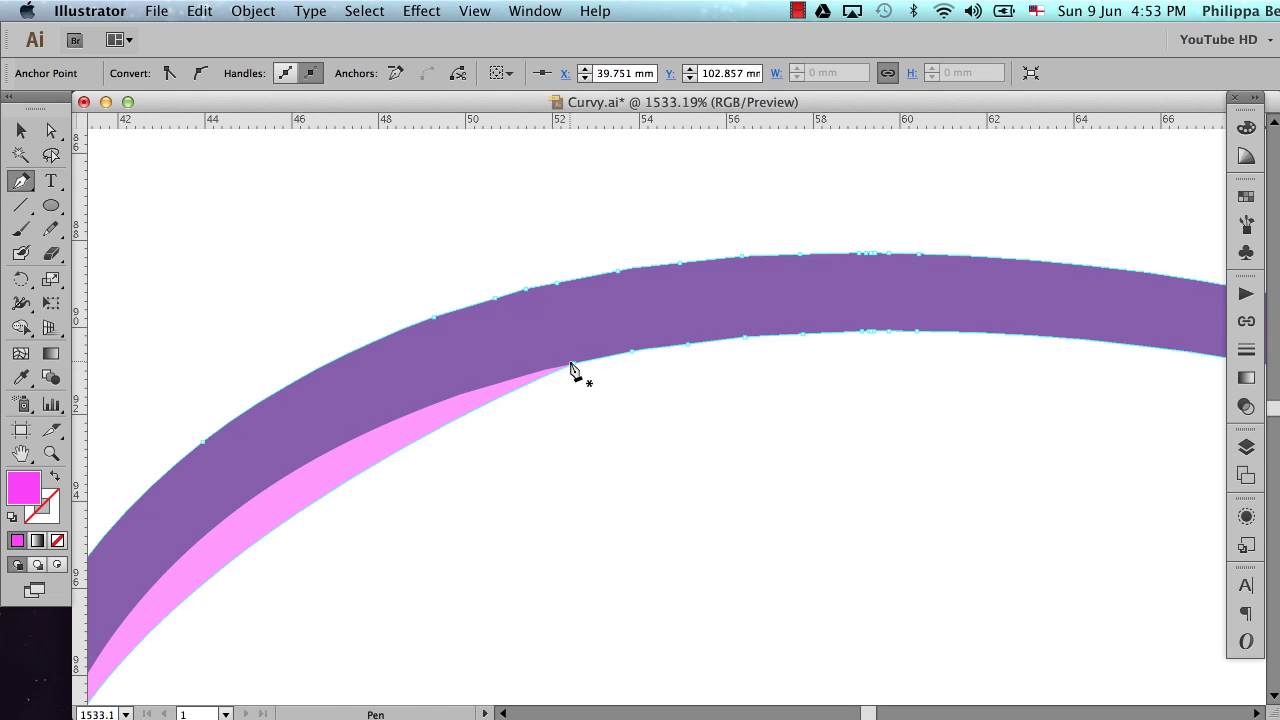
pyautogui.click(574, 366)
pyautogui.click(574, 366)
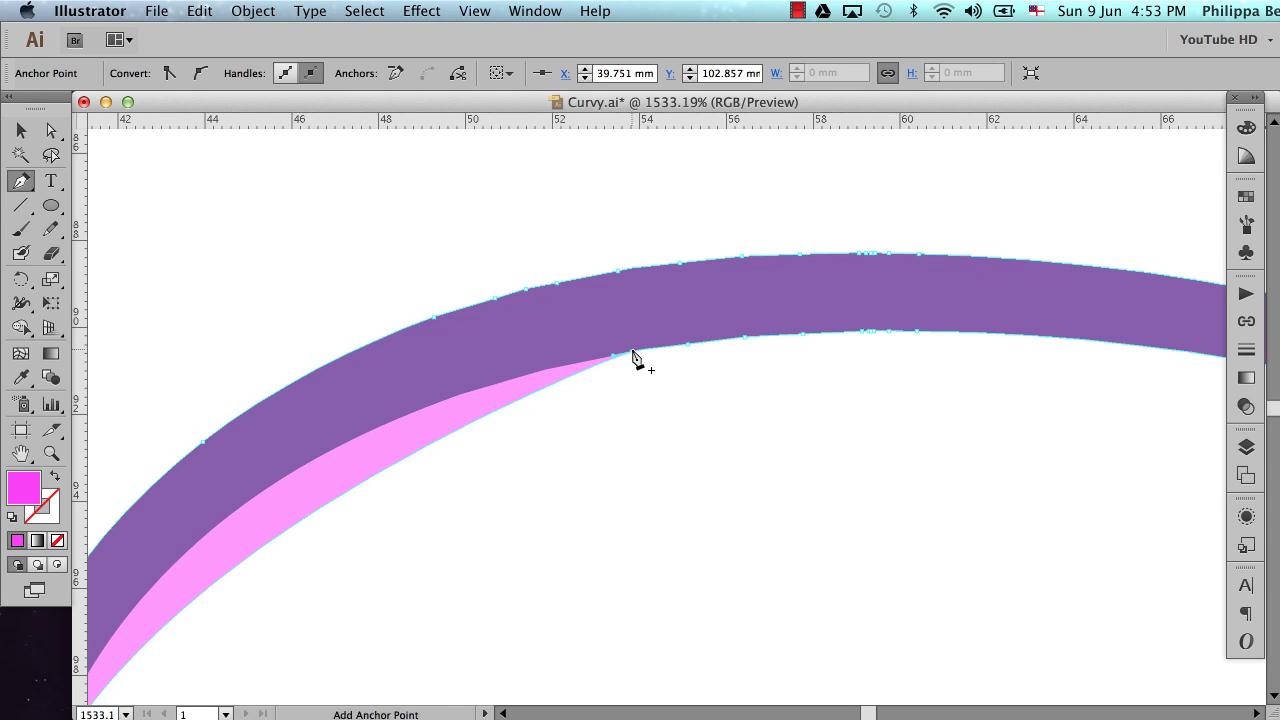
pyautogui.click(633, 352)
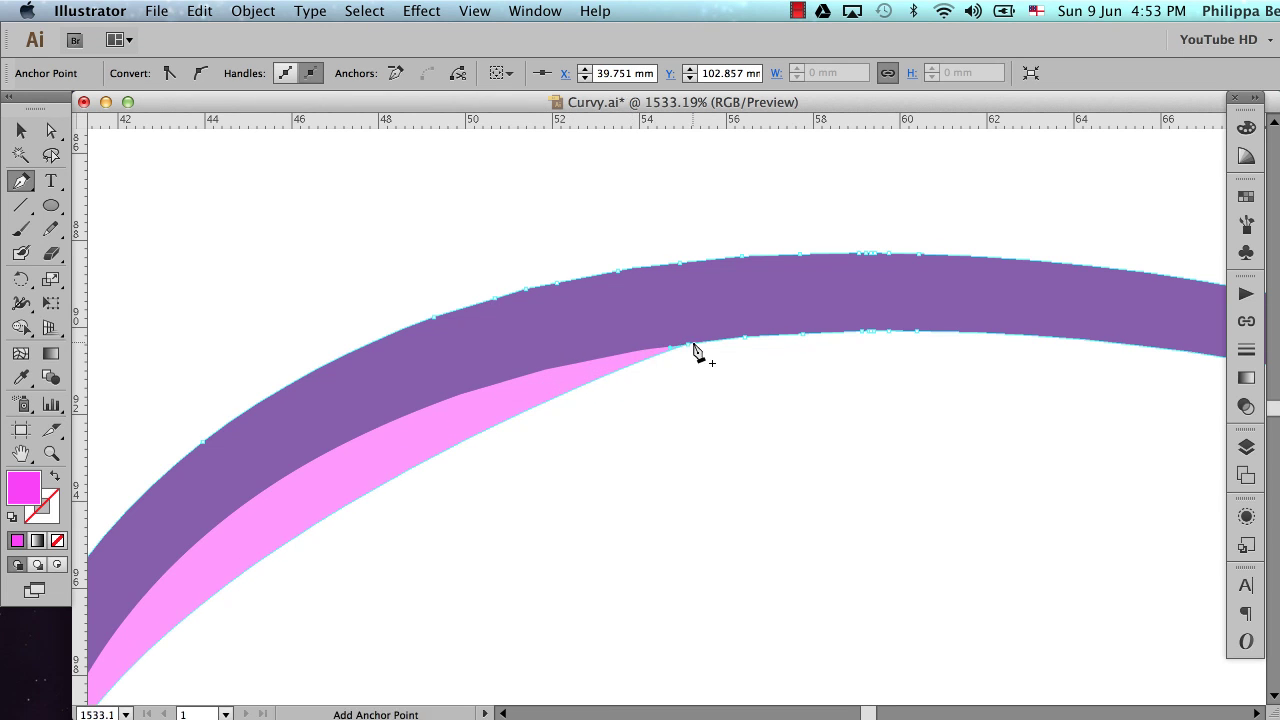
pyautogui.click(688, 346)
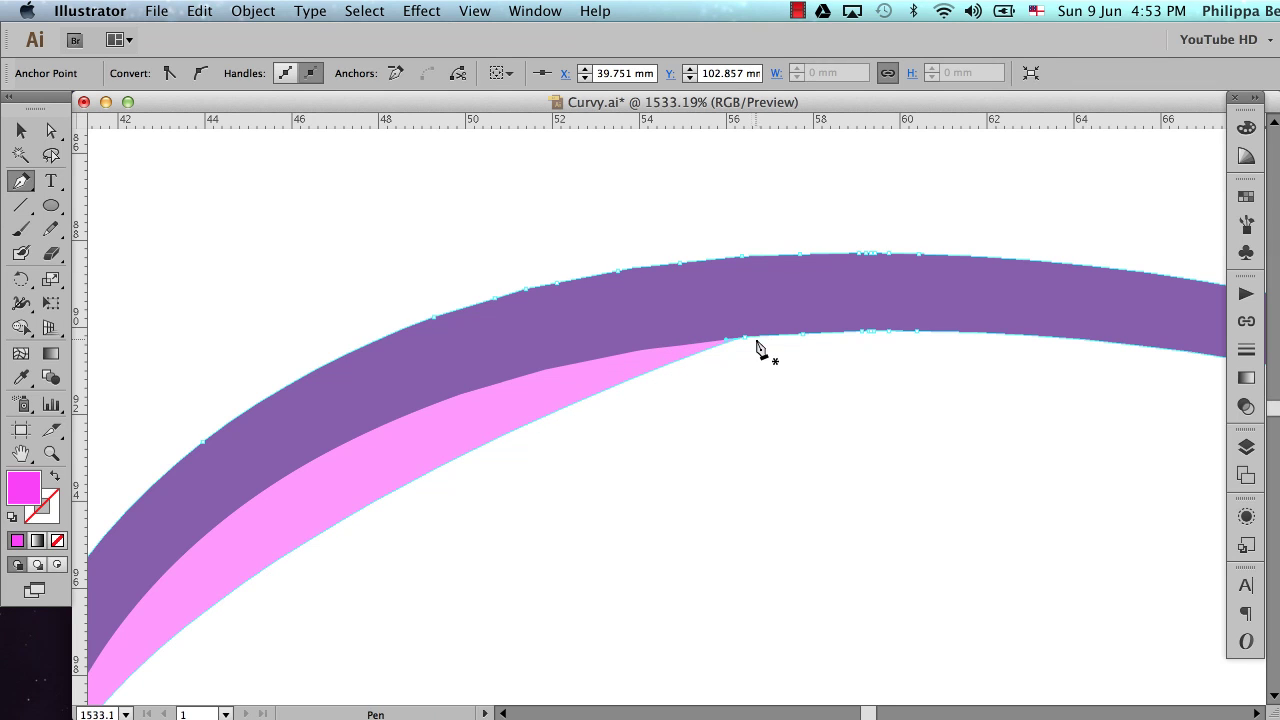
pyautogui.click(745, 340)
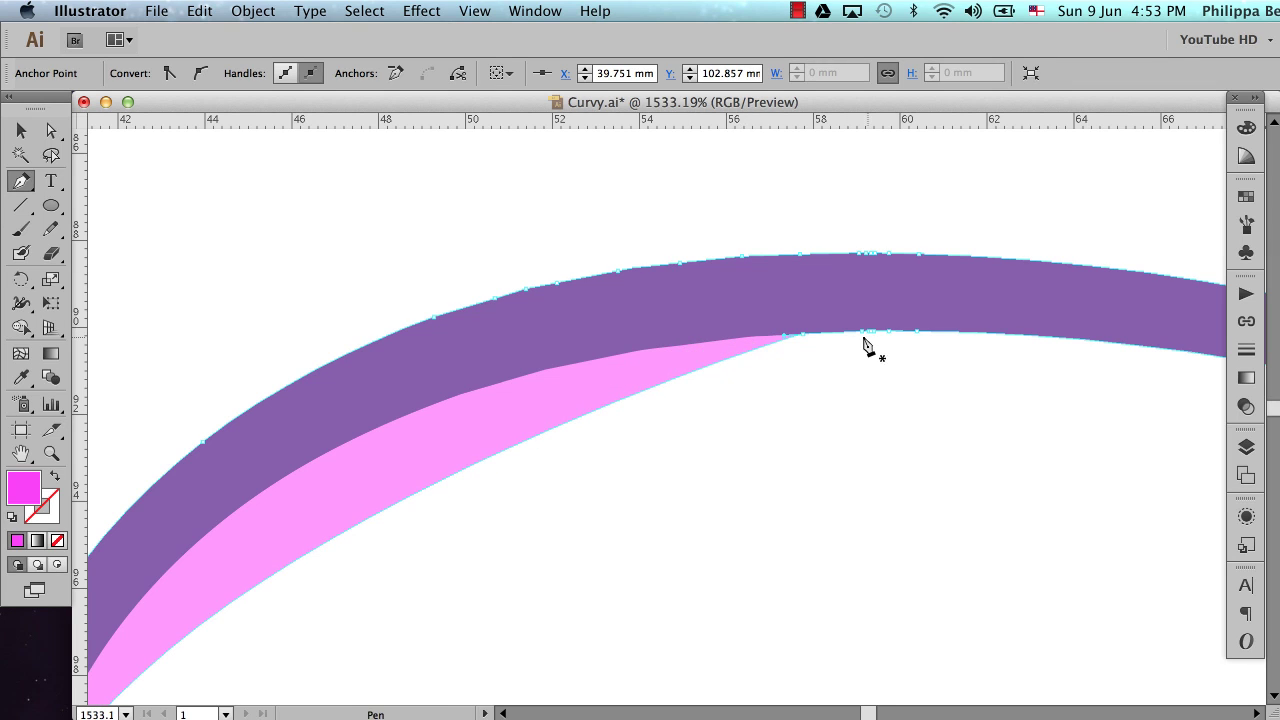
pyautogui.click(805, 337)
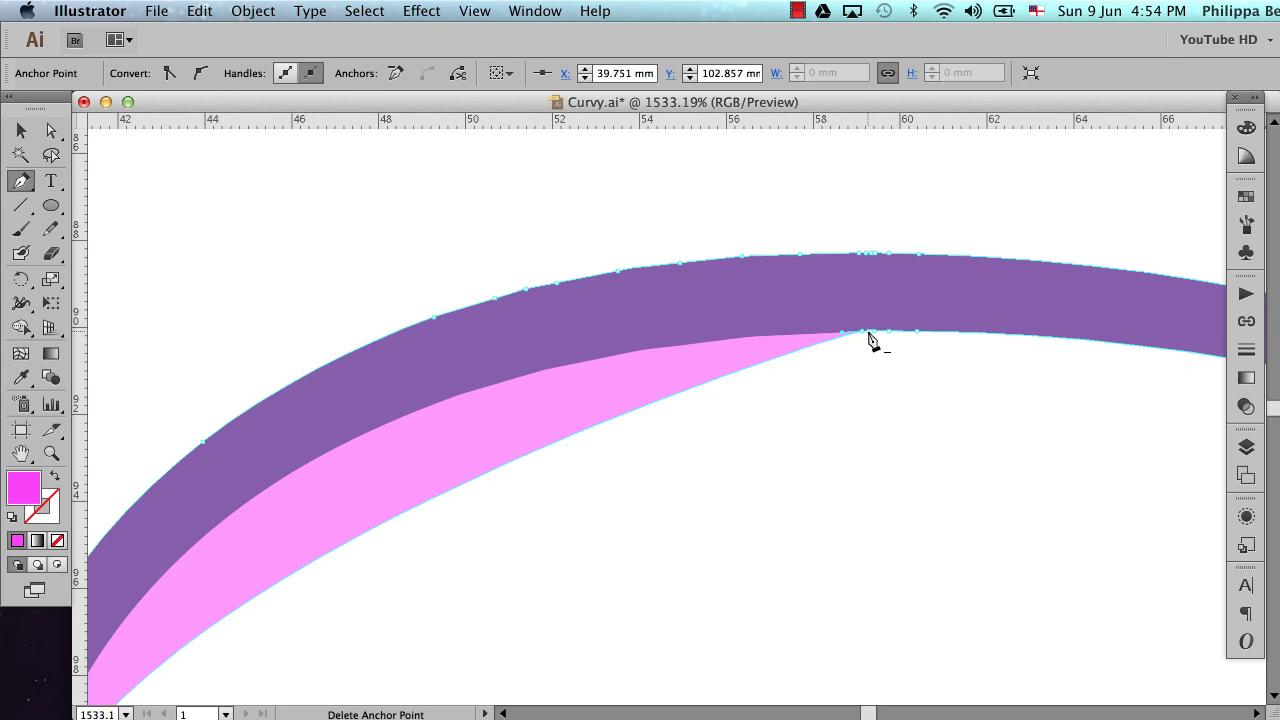
pyautogui.click(869, 333)
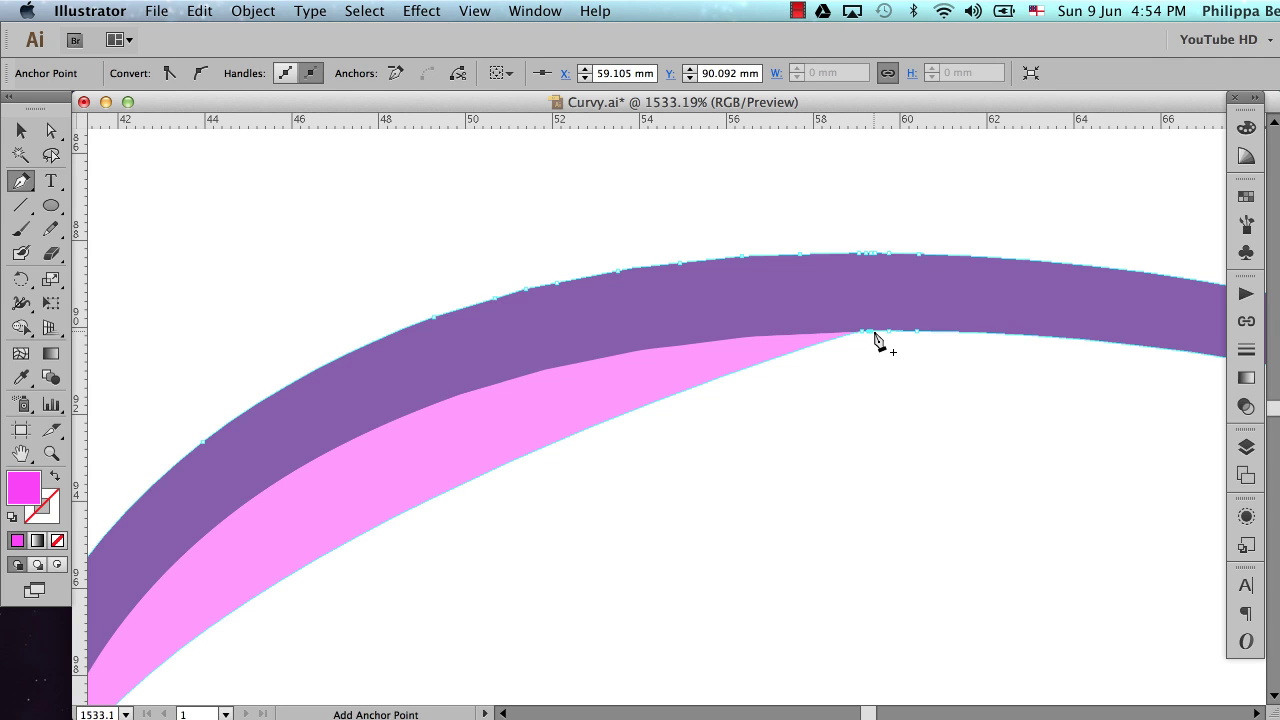
pyautogui.click(871, 334)
pyautogui.click(919, 336)
# - Drag the top anchor's handle left so the pink inner curve follows the purple C's inner edge
pyautogui.press('super+minus')
pyautogui.press('super+minus')
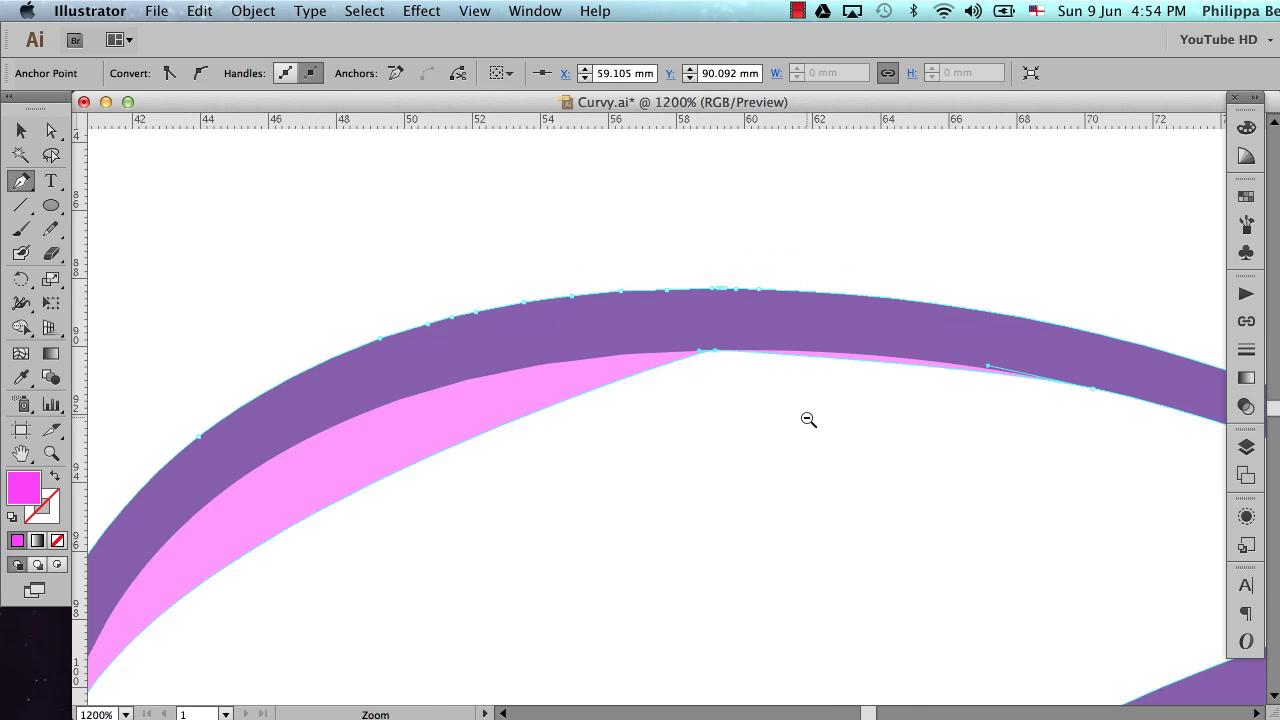
pyautogui.press('a')
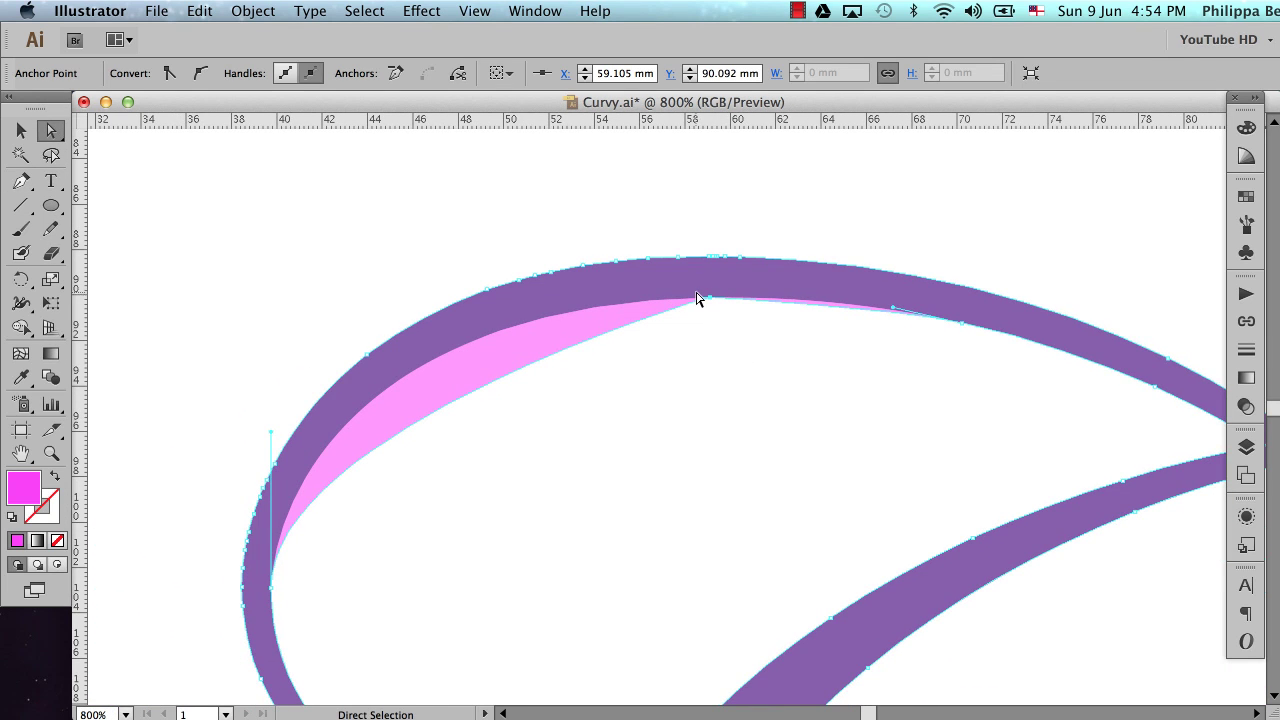
pyautogui.moveTo(701, 302); pyautogui.dragTo(454, 302)
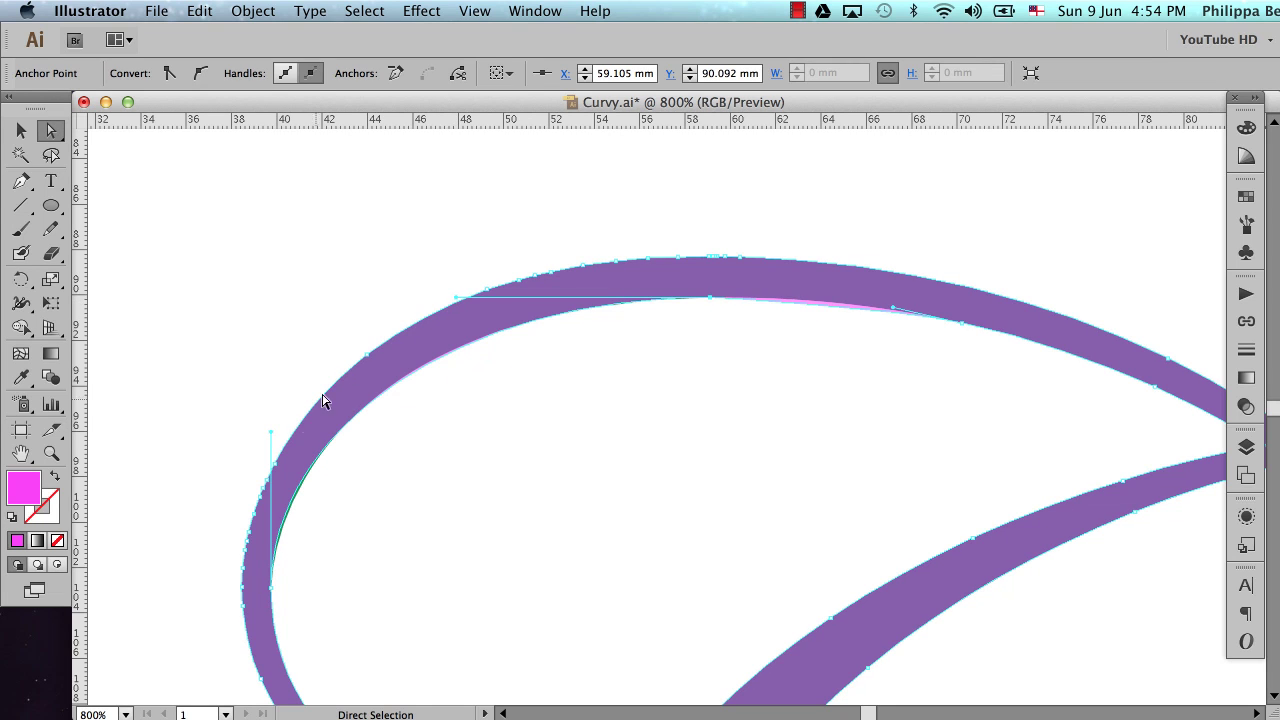
pyautogui.moveTo(271, 437)
pyautogui.mouseDown()
pyautogui.moveTo(271, 457)
pyautogui.moveTo(269, 443)
pyautogui.mouseUp()
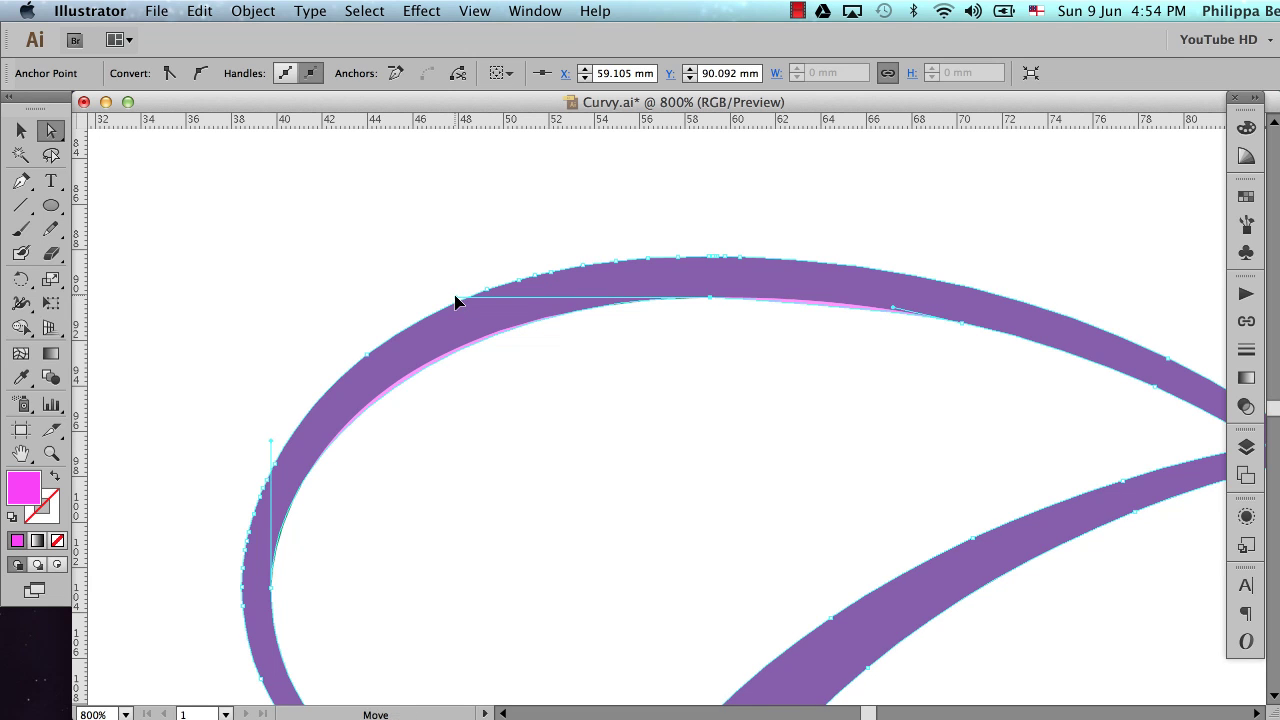
pyautogui.moveTo(455, 301); pyautogui.dragTo(441, 300)
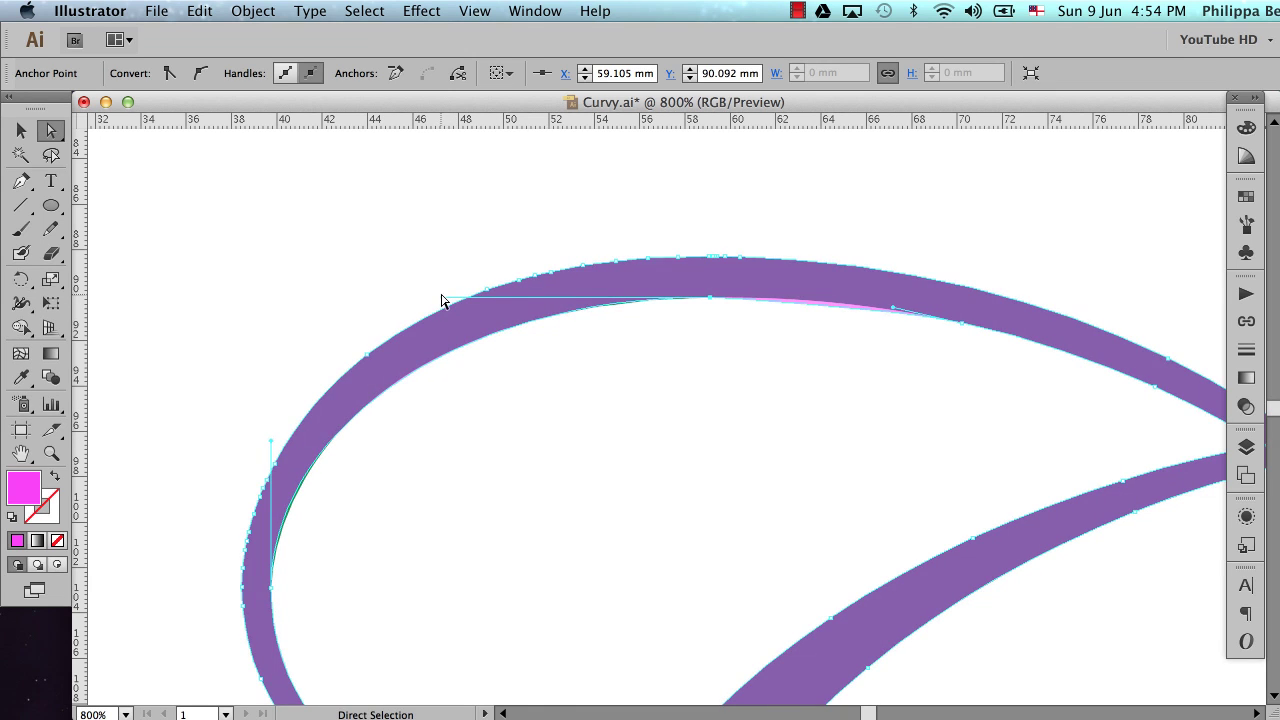
# - Deselect to check the reshaped curve, then reselect the whole pink path
pyautogui.click(529, 471)
pyautogui.scroll(-5, 731, 361)
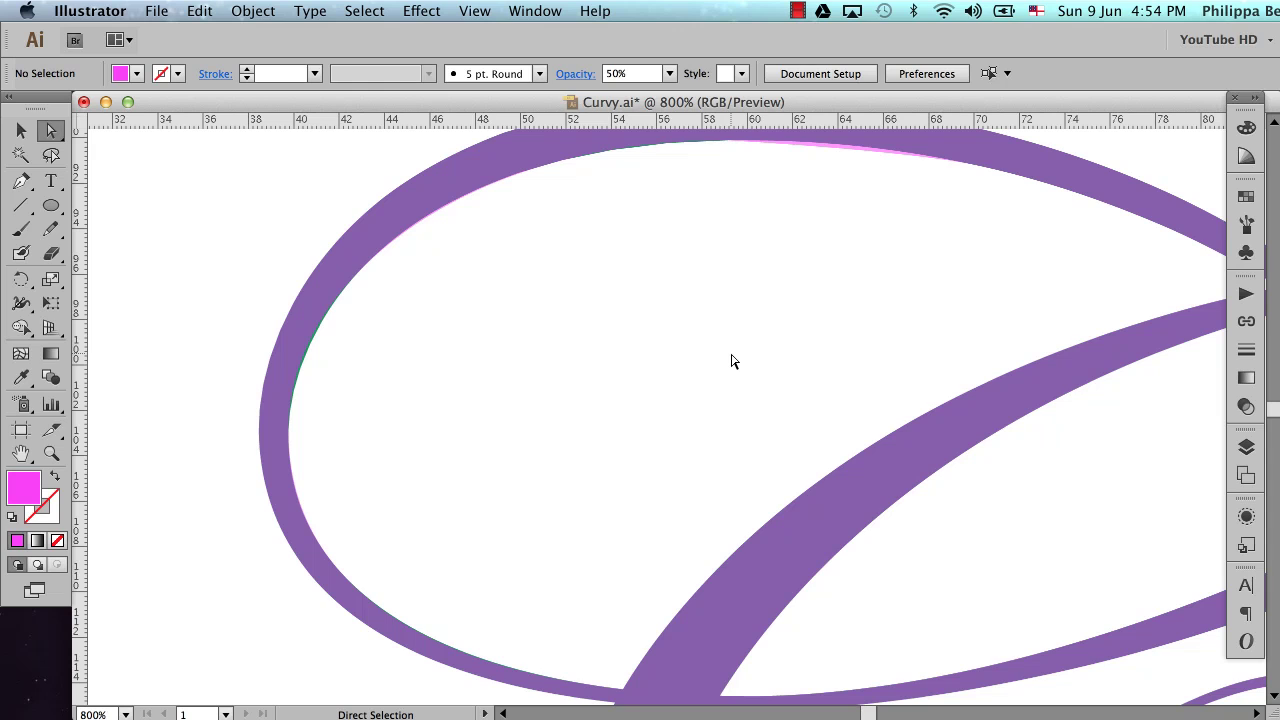
pyautogui.press('v')
pyautogui.click(347, 280)
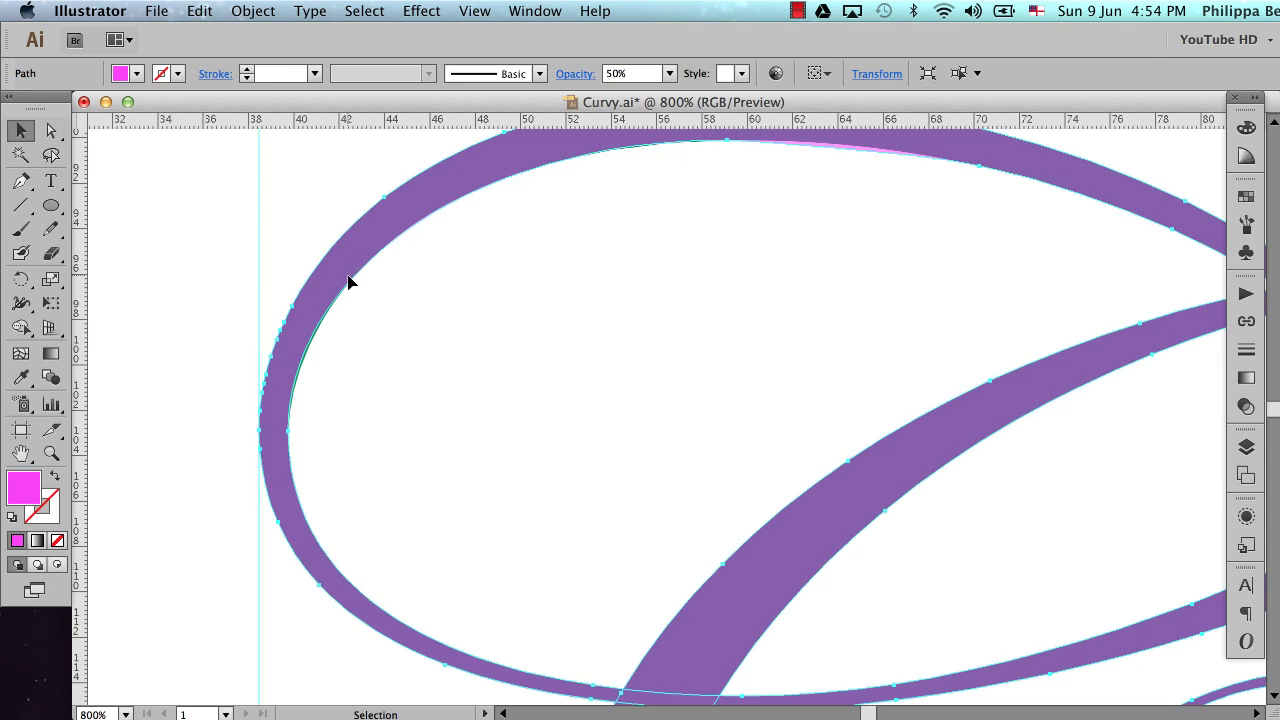
pyautogui.scroll(4, 549, 469)
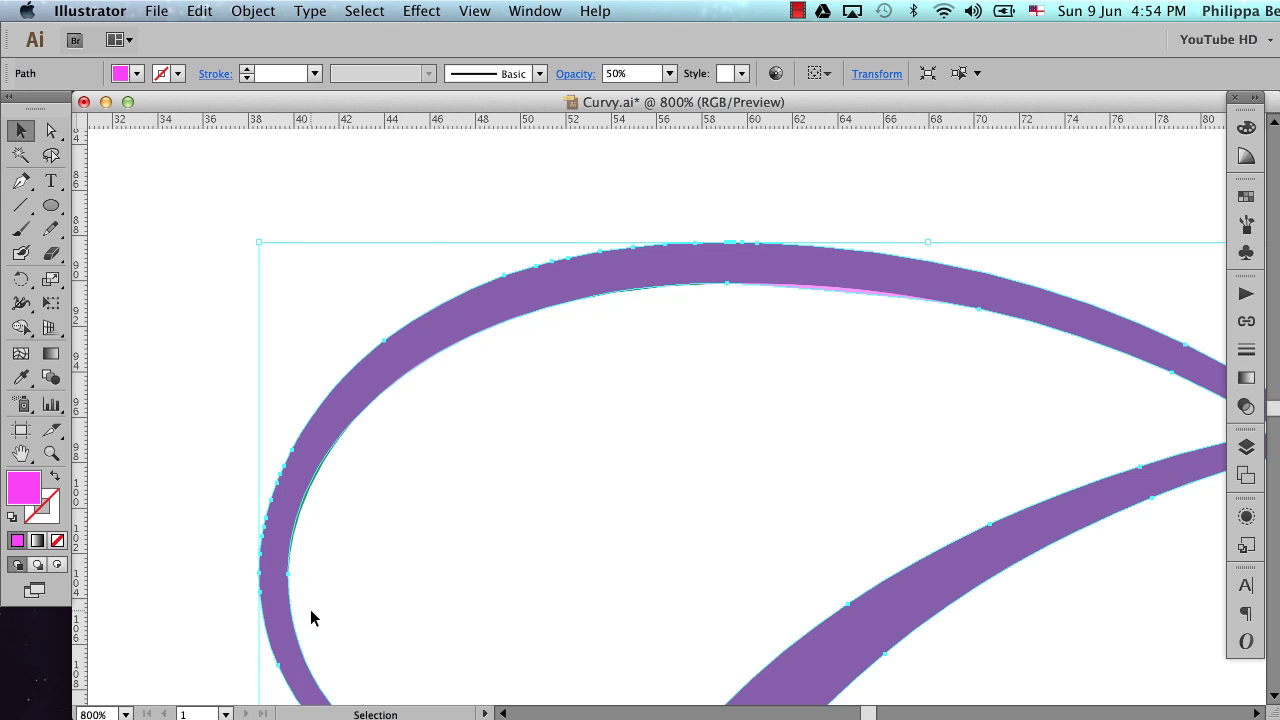
# - Zoom out to the whole letter and hide the purple C template in the Layers panel
pyautogui.click(490, 504)
pyautogui.keyDown('alt'); pyautogui.keyDown('super'); pyautogui.click(686, 431); pyautogui.keyUp('super'); pyautogui.keyUp('alt')
pyautogui.keyDown('alt'); pyautogui.keyDown('super'); pyautogui.click(685, 429); pyautogui.keyUp('super'); pyautogui.keyUp('alt')
pyautogui.keyDown('alt'); pyautogui.keyDown('super'); pyautogui.click(685, 429); pyautogui.keyUp('super'); pyautogui.keyUp('alt')
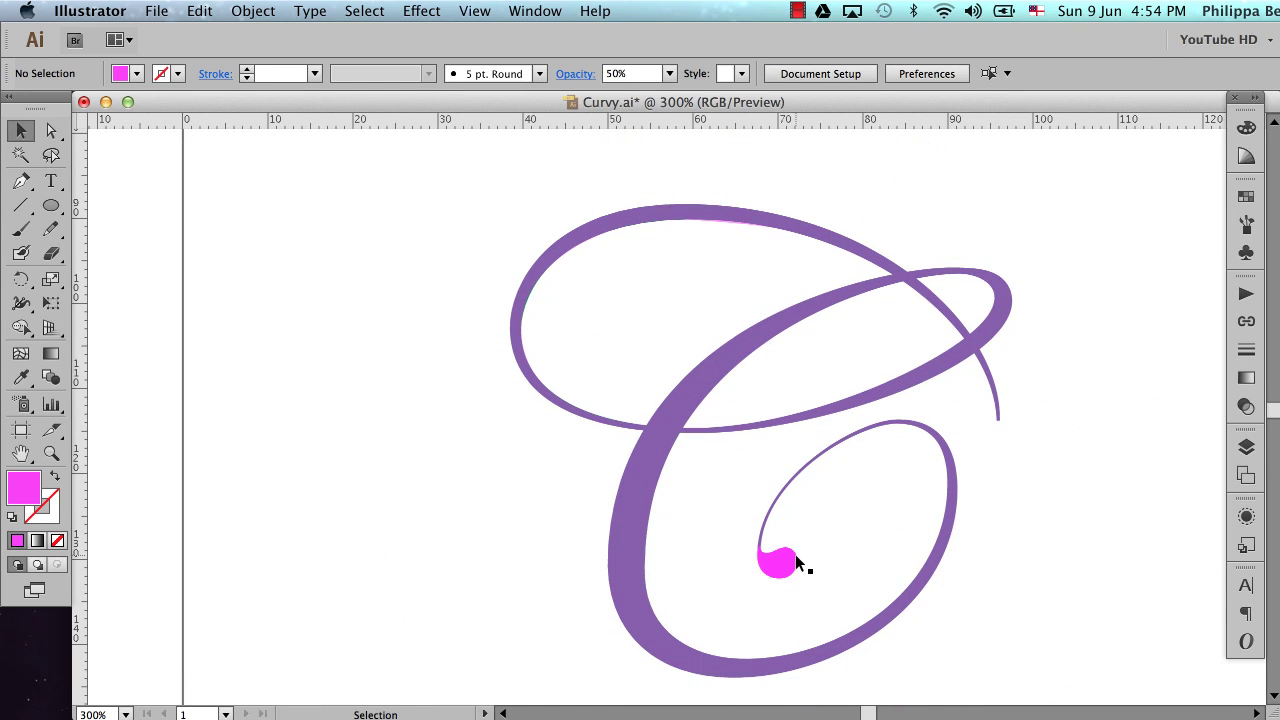
pyautogui.click(785, 566)
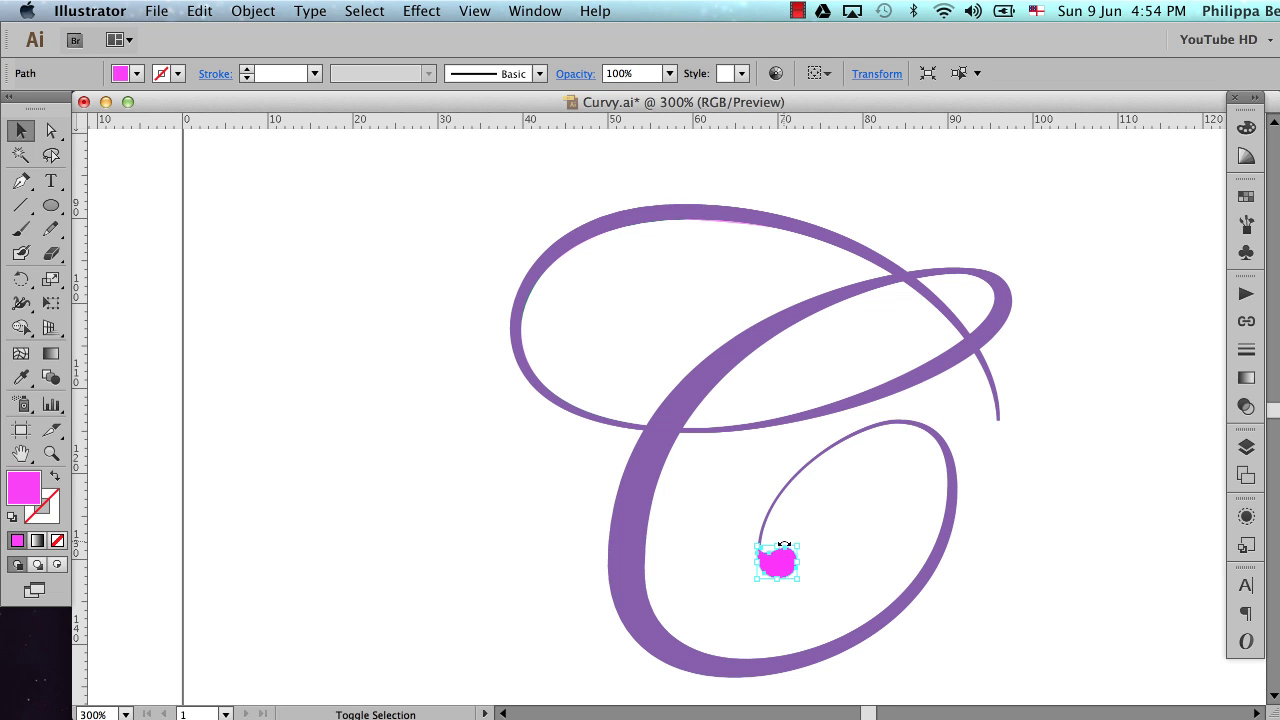
pyautogui.click(1239, 446)
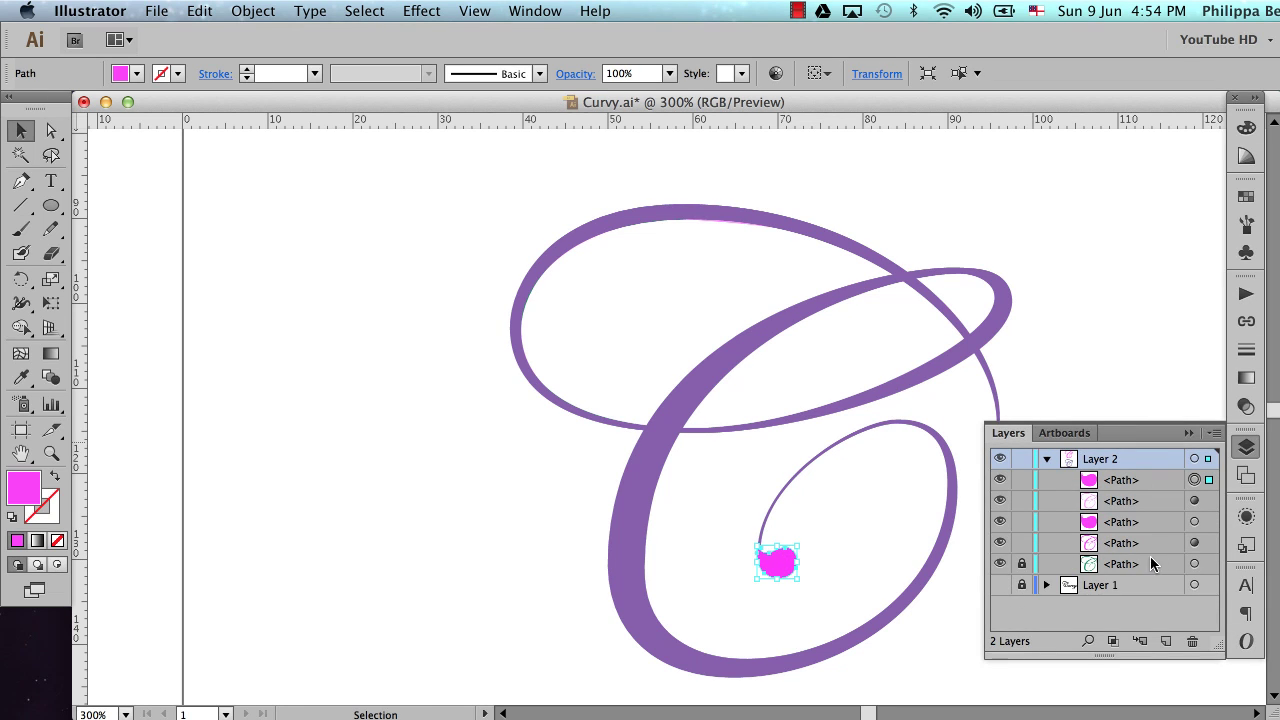
pyautogui.click(1000, 565)
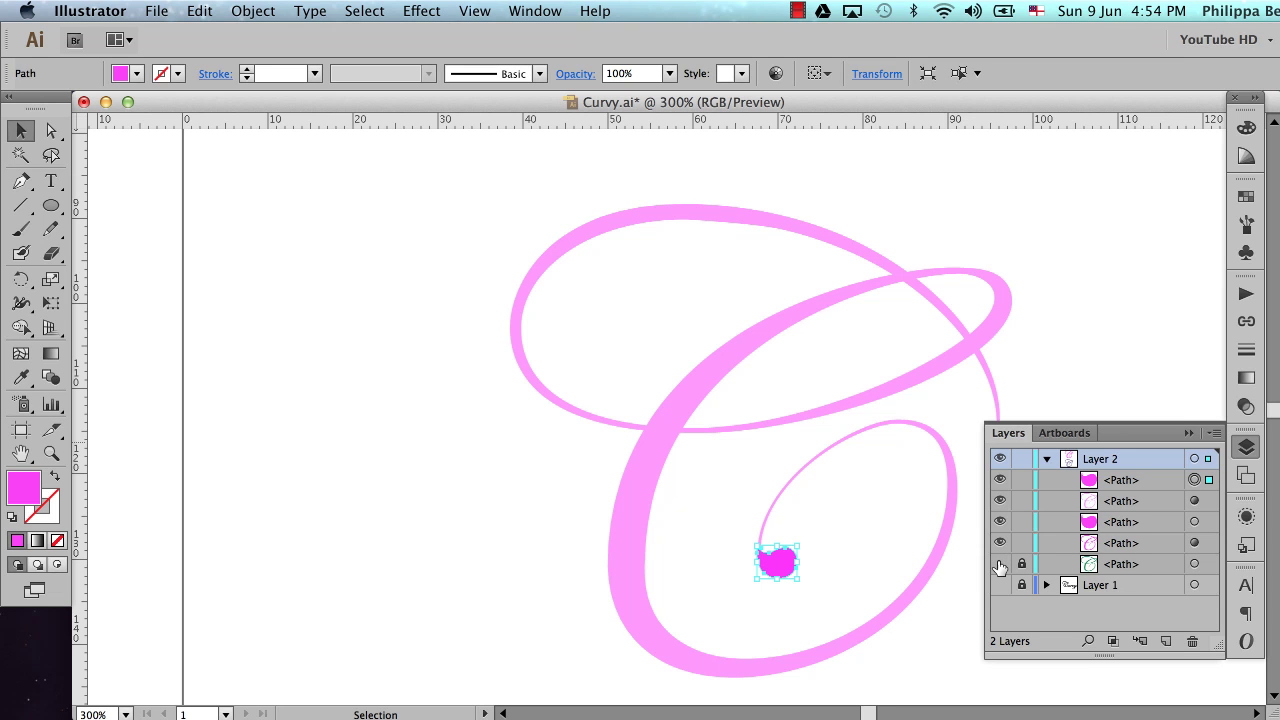
pyautogui.click(1191, 433)
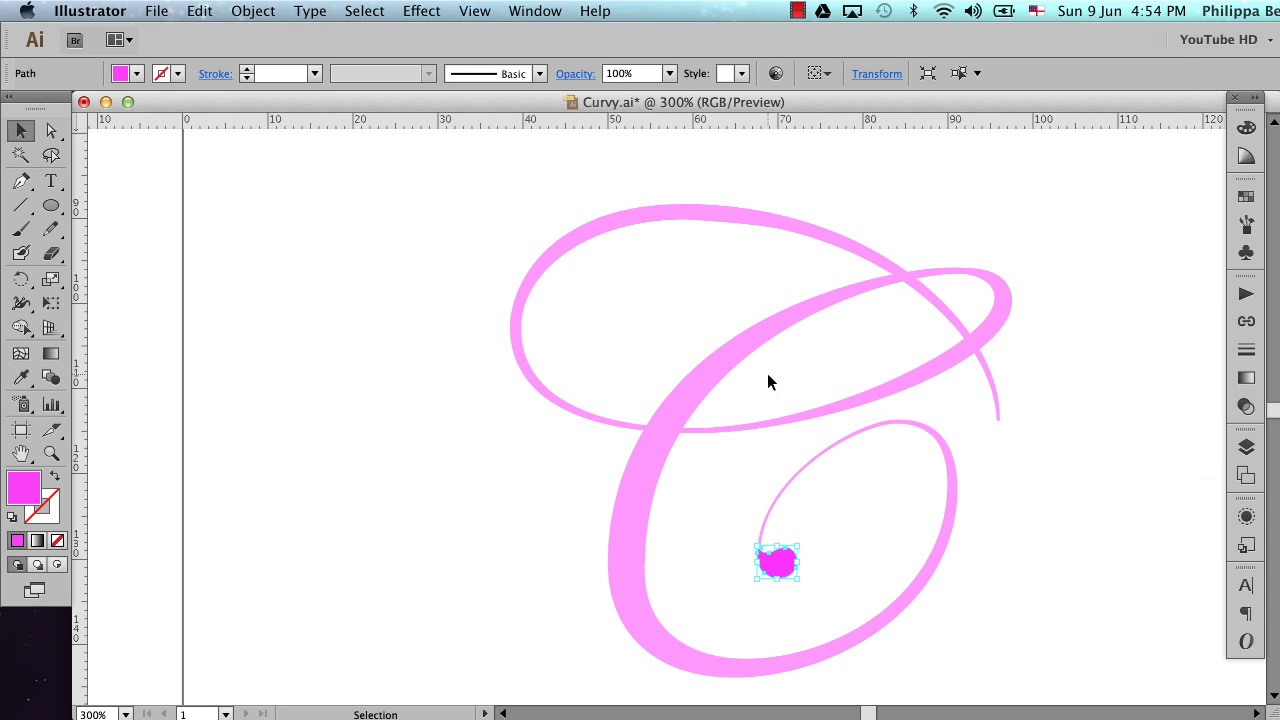
# - Set the pink C's Transparency opacity to 100%, then select it together with the terminal blob
pyautogui.click(760, 352)
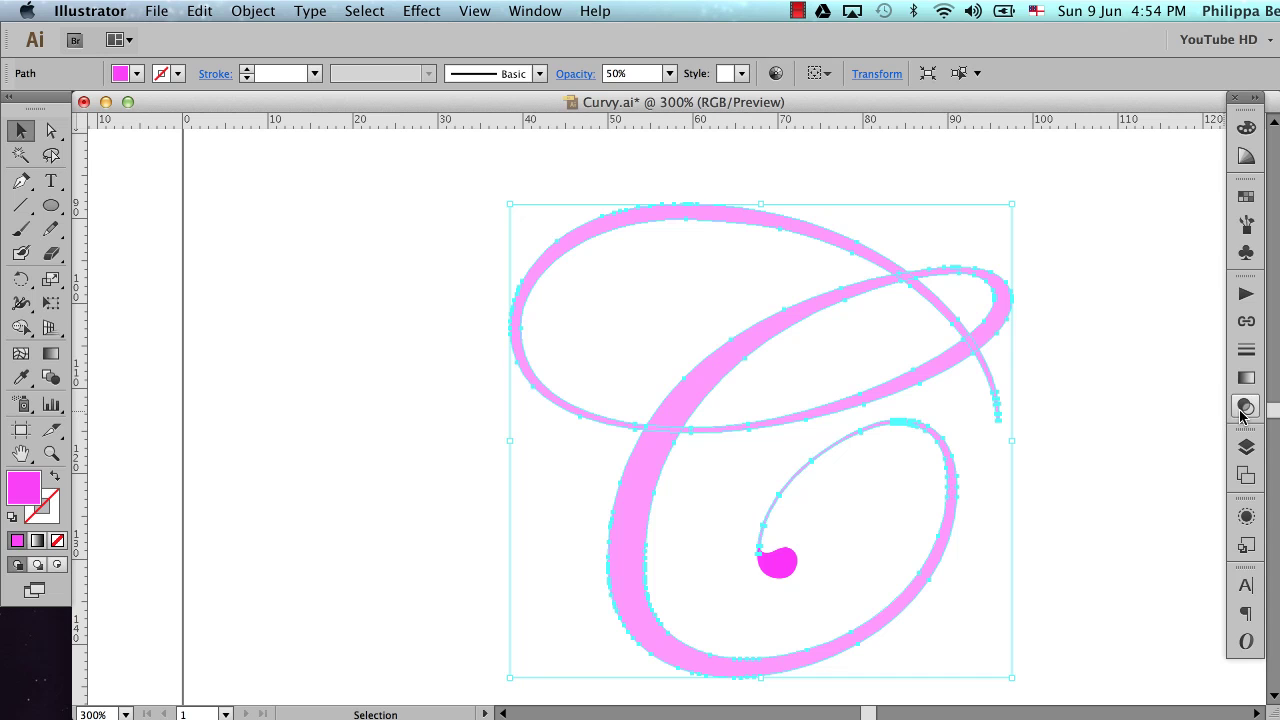
pyautogui.click(1245, 407)
pyautogui.click(1210, 304)
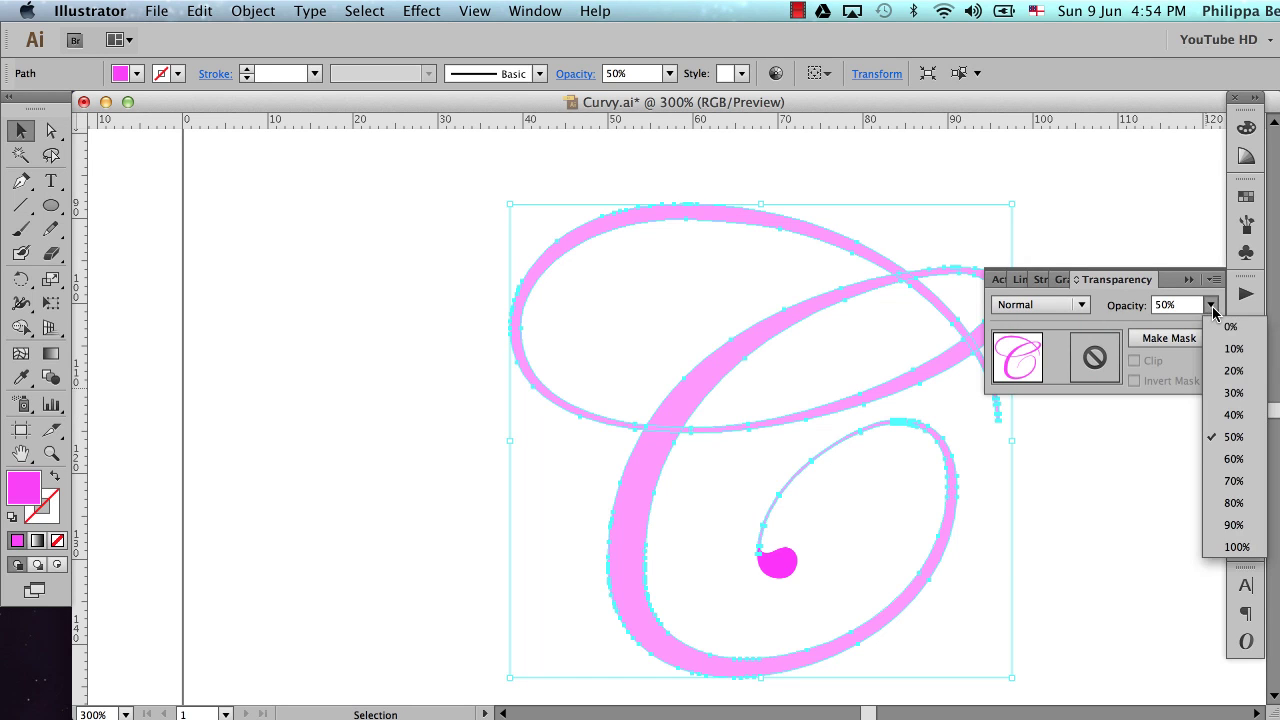
pyautogui.click(1233, 545)
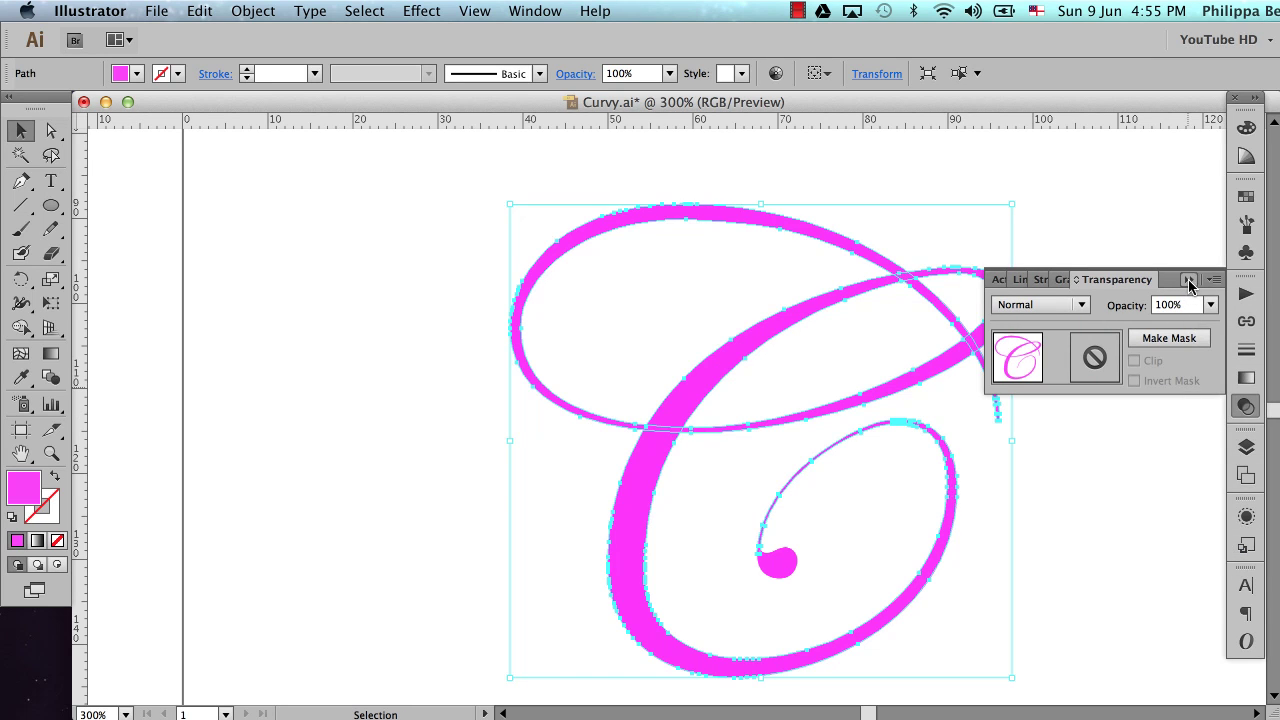
pyautogui.click(1189, 279)
pyautogui.click(1115, 397)
pyautogui.click(979, 336)
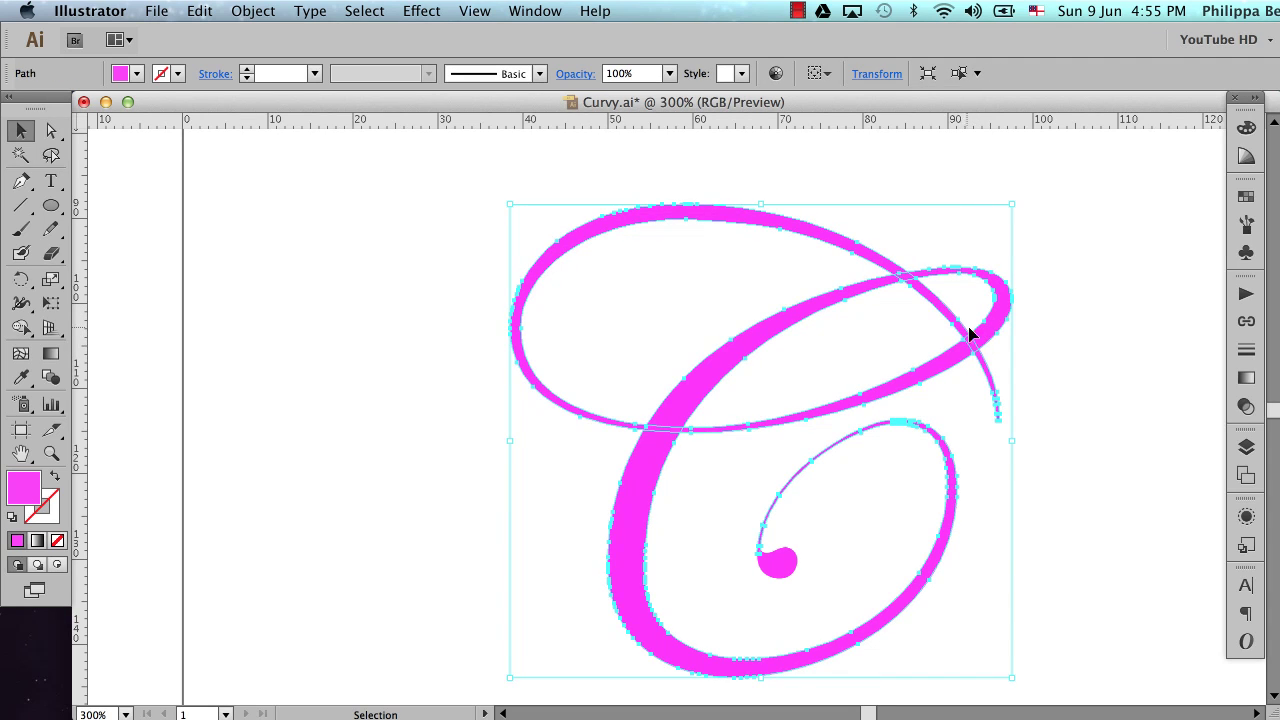
pyautogui.keyDown('shift'); pyautogui.click(784, 567); pyautogui.keyUp('shift')
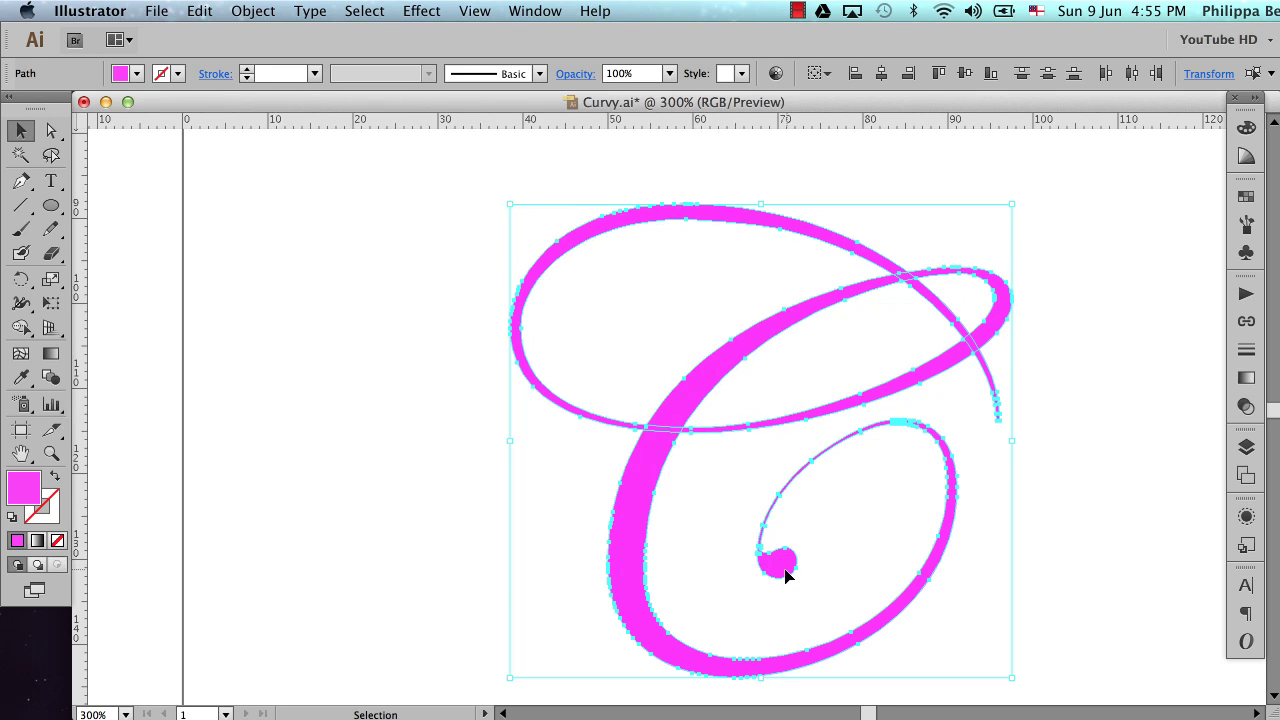
# - Combine the pink C and terminal blob with Pathfinder Unite, then deselect to view the solid letter
pyautogui.click(534, 11)
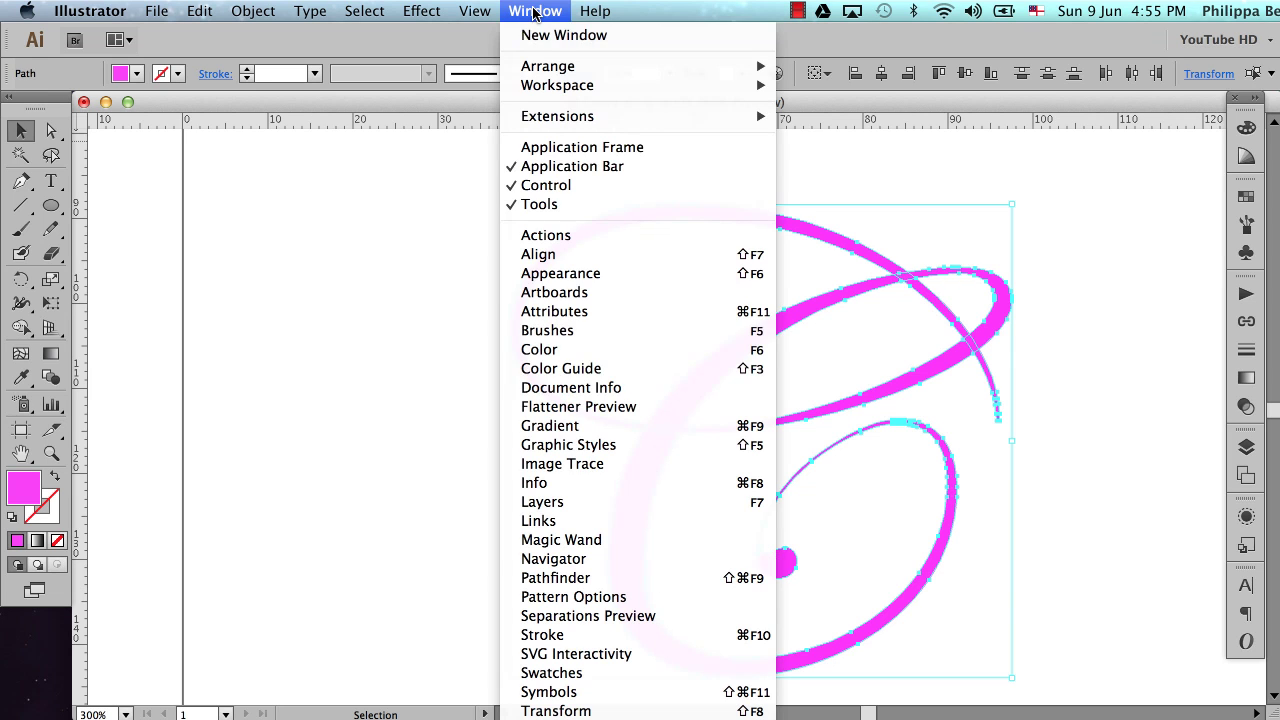
pyautogui.click(576, 578)
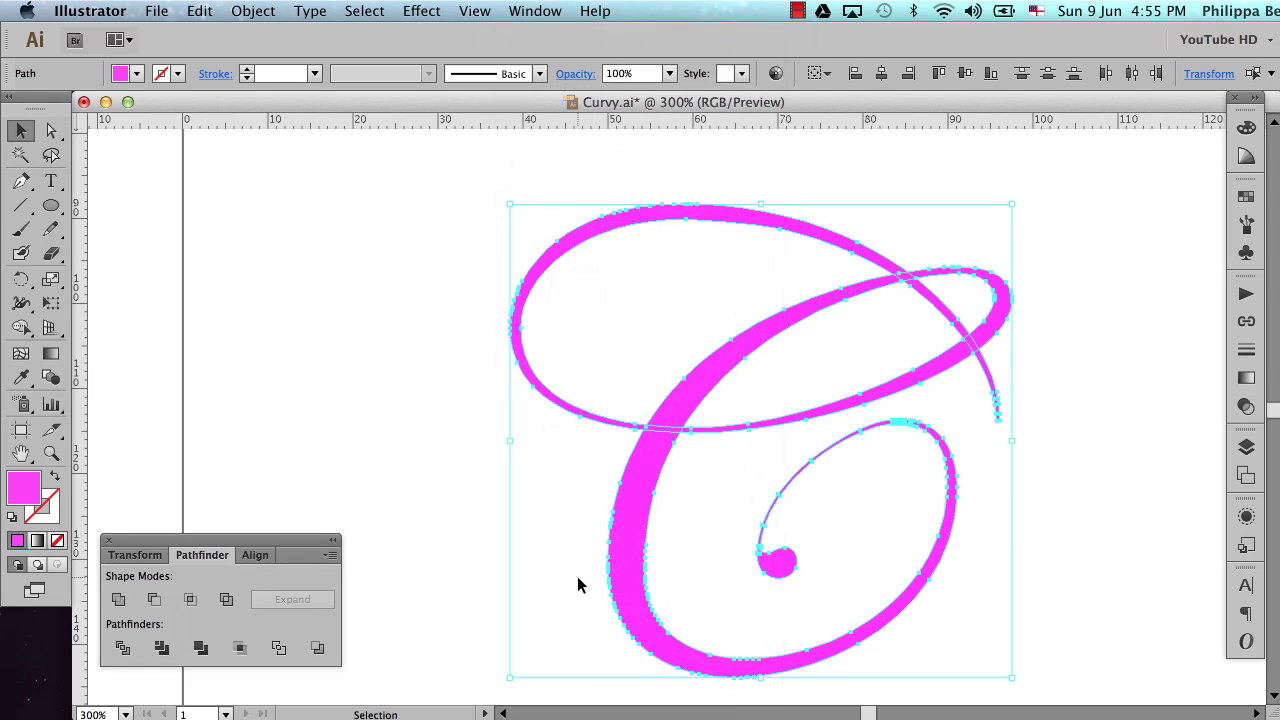
pyautogui.click(120, 600)
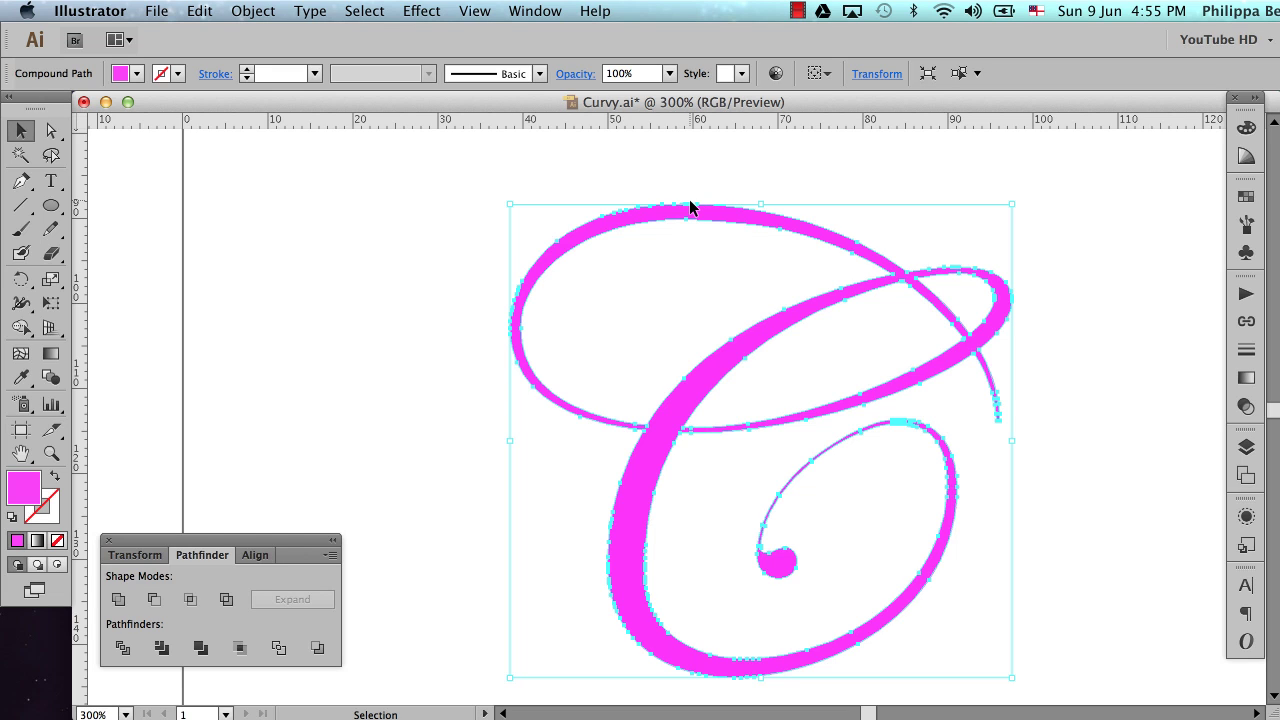
pyautogui.click(547, 183)
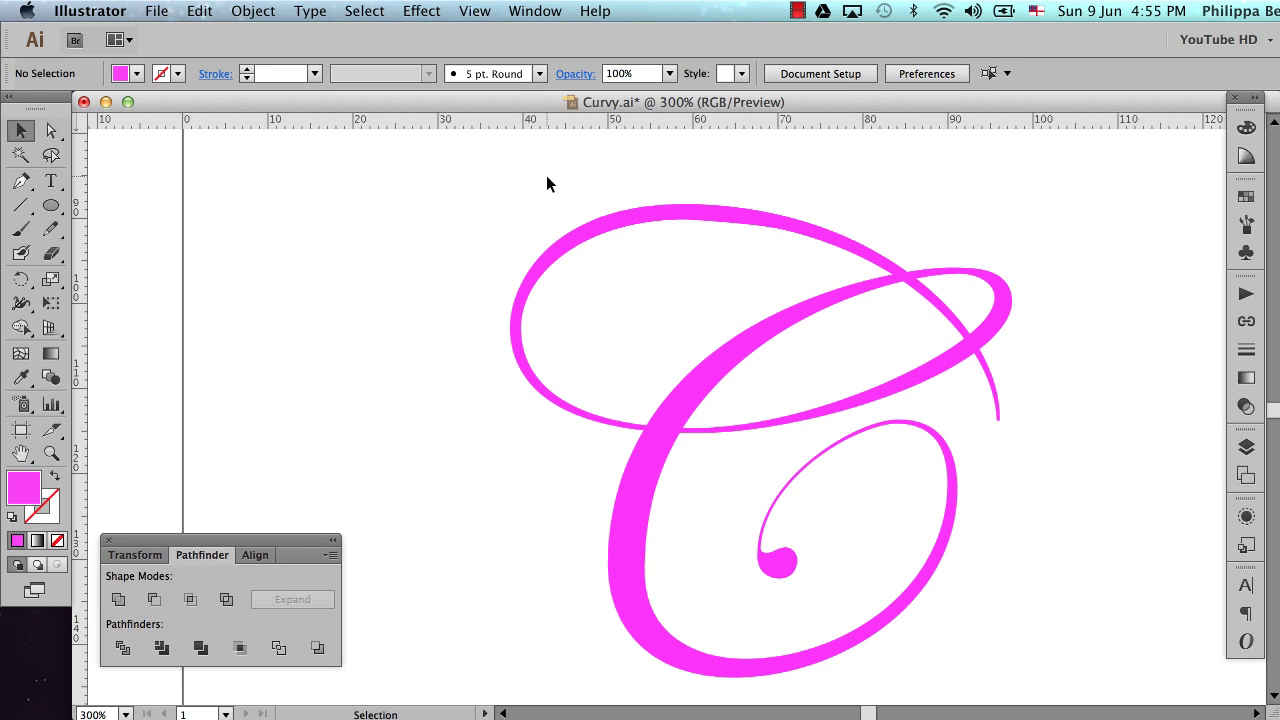